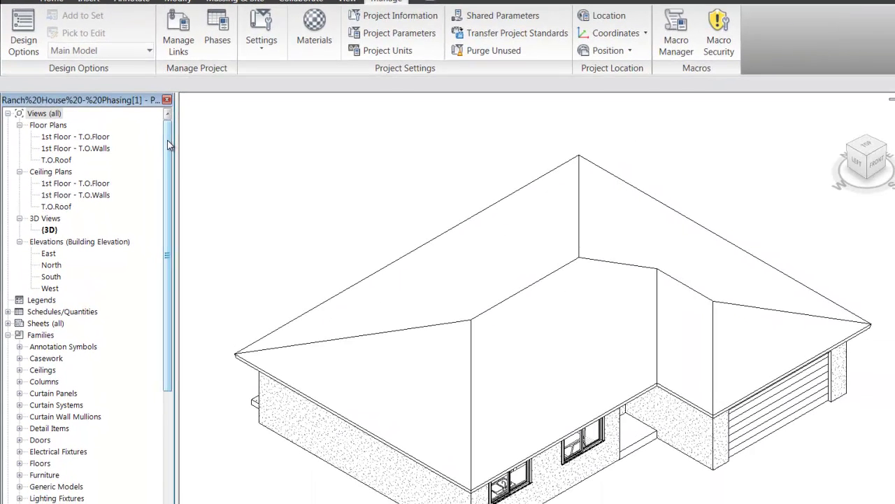
Step: Review the phases defined in the project's Phasing settings, leaving them as they are
{"action": "left_click", "coordinate": [201, 196]}
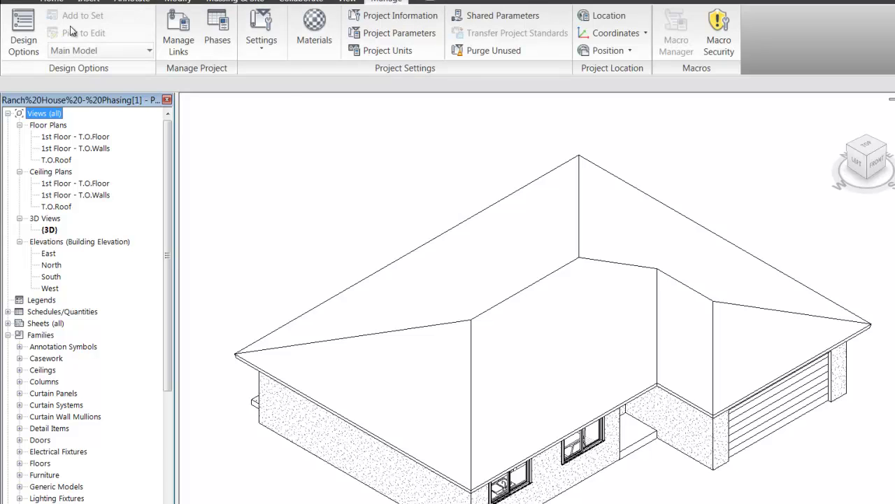
{"action": "left_click", "coordinate": [221, 26]}
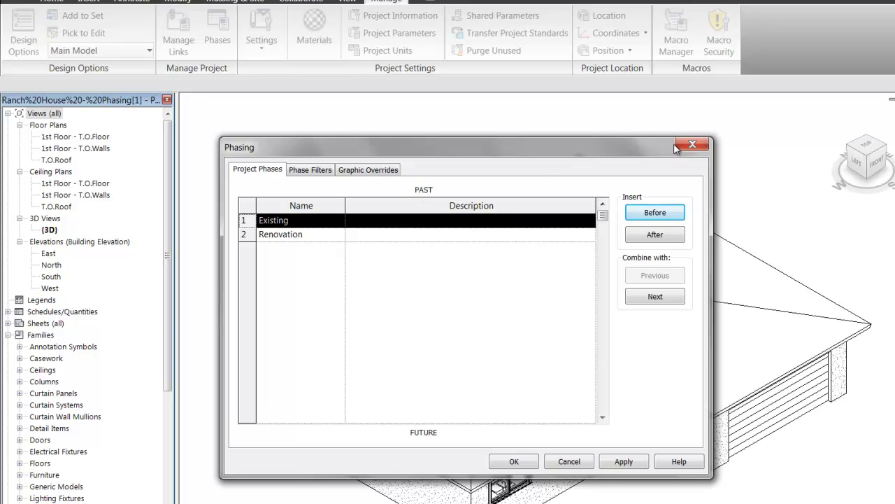
{"action": "left_click", "coordinate": [691, 146]}
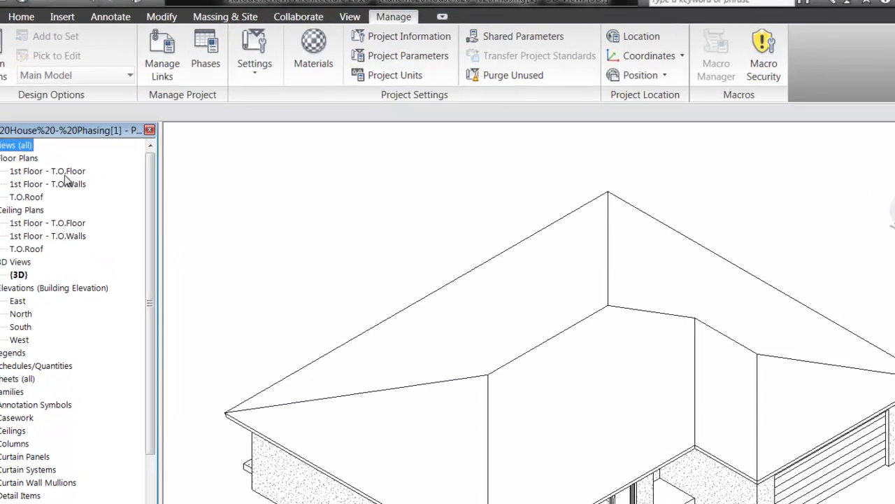
Step: Open the 1st Floor - T.O.Floor floor plan and view its Visibility/Graphic Overrides
{"action": "left_click", "coordinate": [91, 139]}
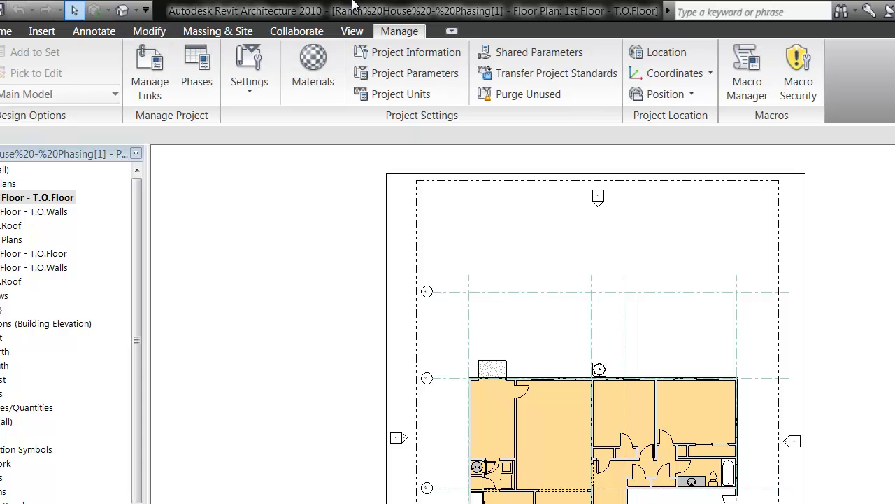
{"action": "left_click", "coordinate": [361, 32]}
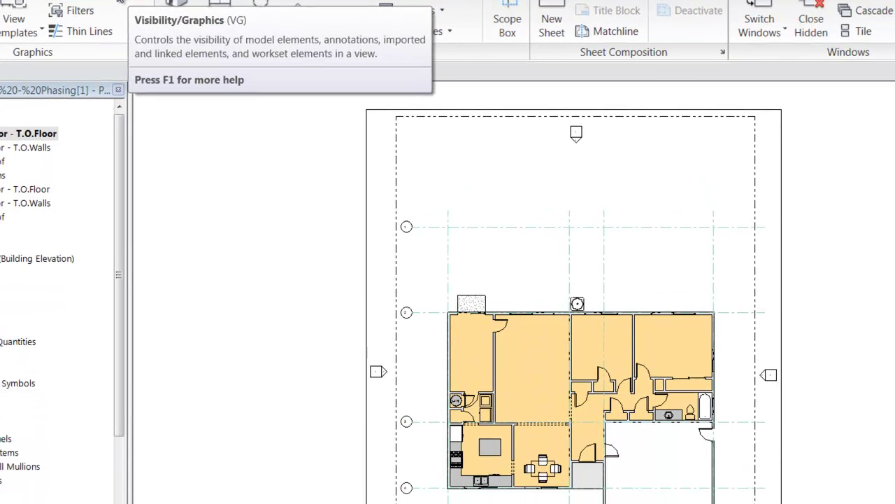
{"action": "key", "text": "v"}
{"action": "key", "text": "g"}
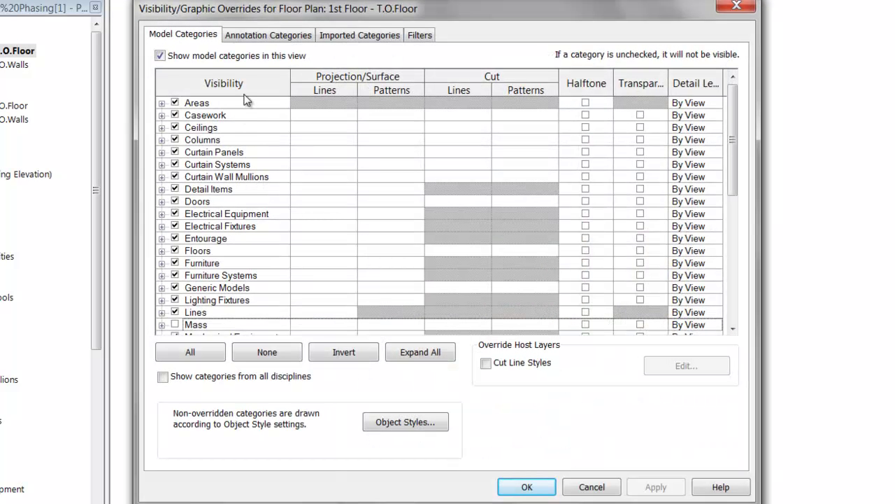
{"action": "left_click", "coordinate": [737, 6]}
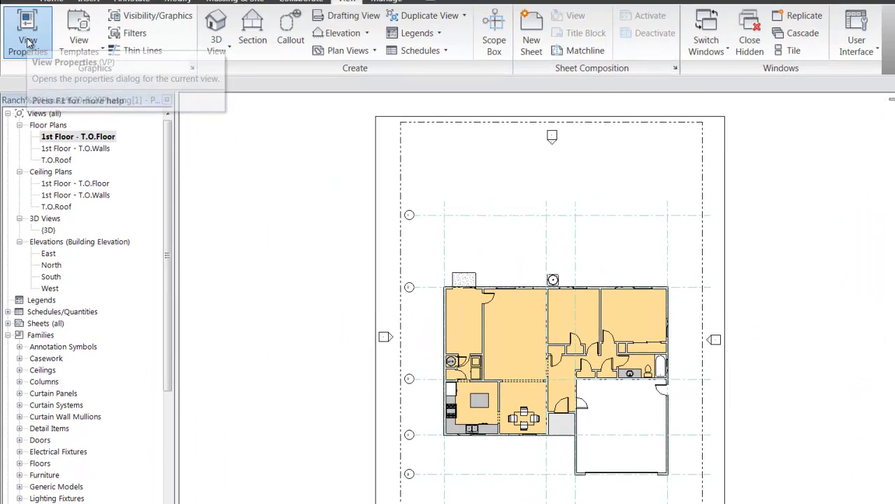
Step: Inspect the Phase Filter and Phase parameters in the floor plan's view properties and cancel without changes
{"action": "left_click", "coordinate": [28, 43]}
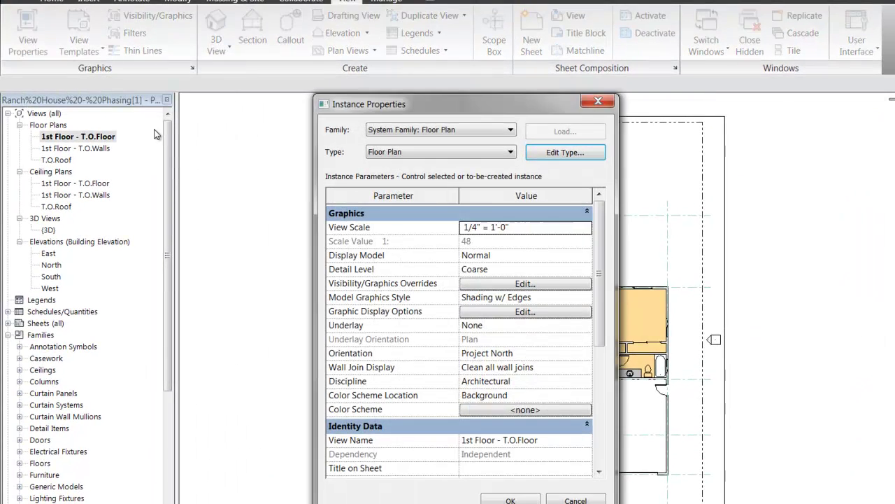
{"action": "left_click_drag", "start_coordinate": [602, 210], "coordinate": [607, 335]}
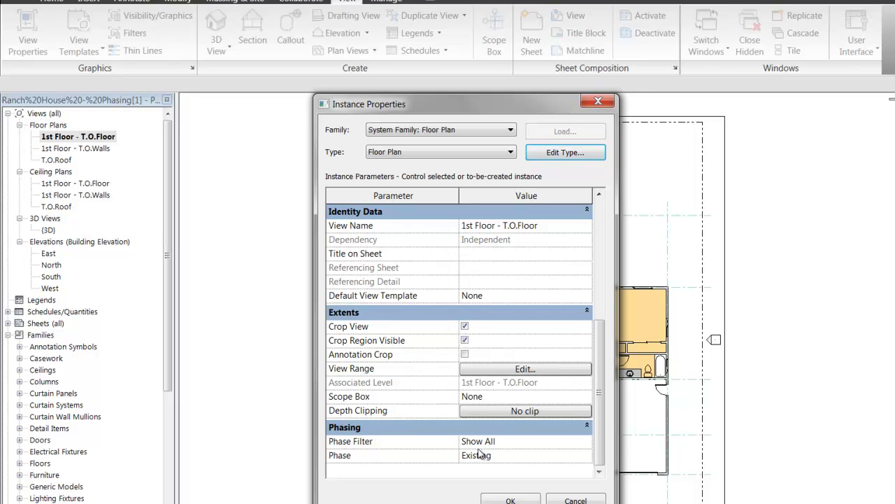
{"action": "left_click", "coordinate": [515, 441]}
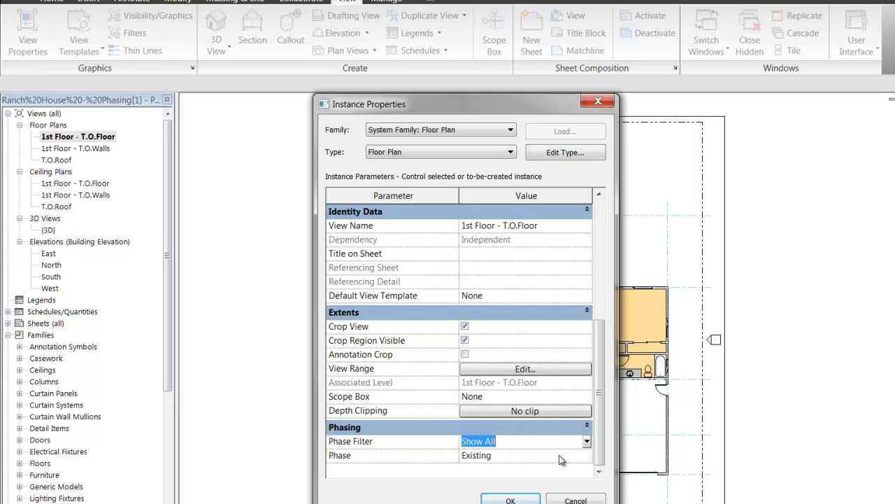
{"action": "left_click", "coordinate": [560, 455]}
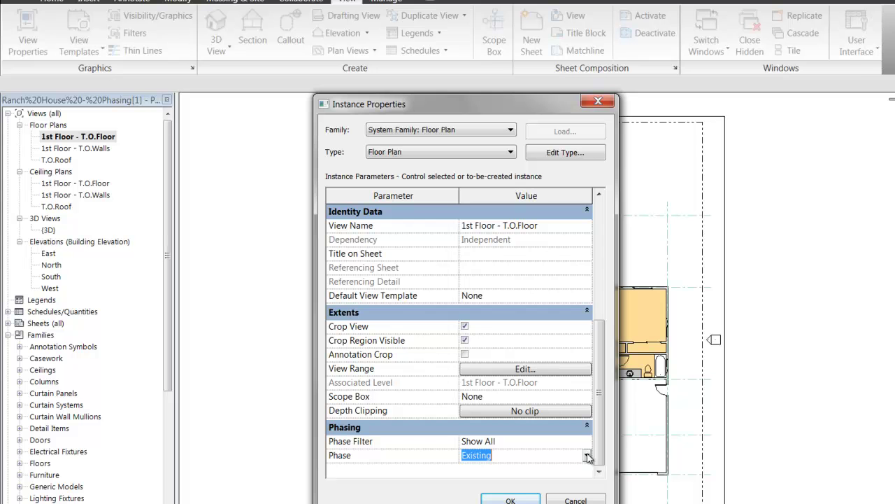
{"action": "left_click", "coordinate": [574, 500]}
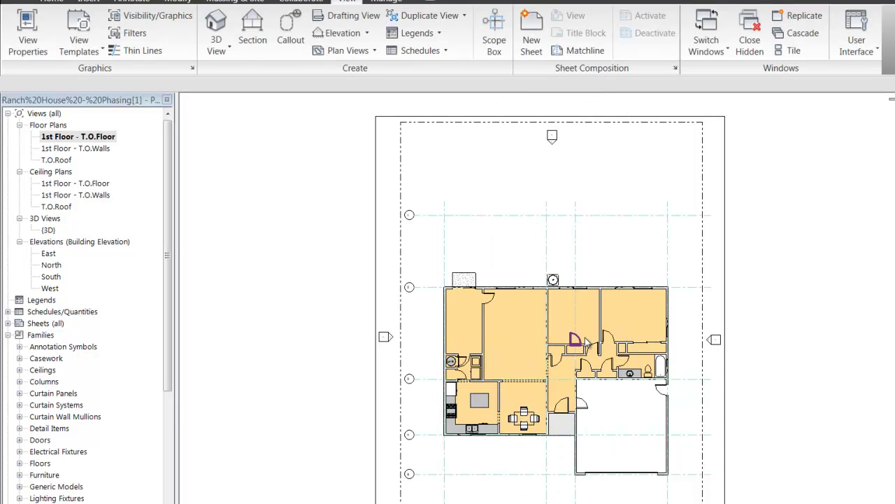
Step: Reopen the floor plan's view properties, check which phases can be assigned to the view, and close without changes
{"action": "scroll", "coordinate": [586, 342], "scroll_direction": "up", "scroll_amount": 5}
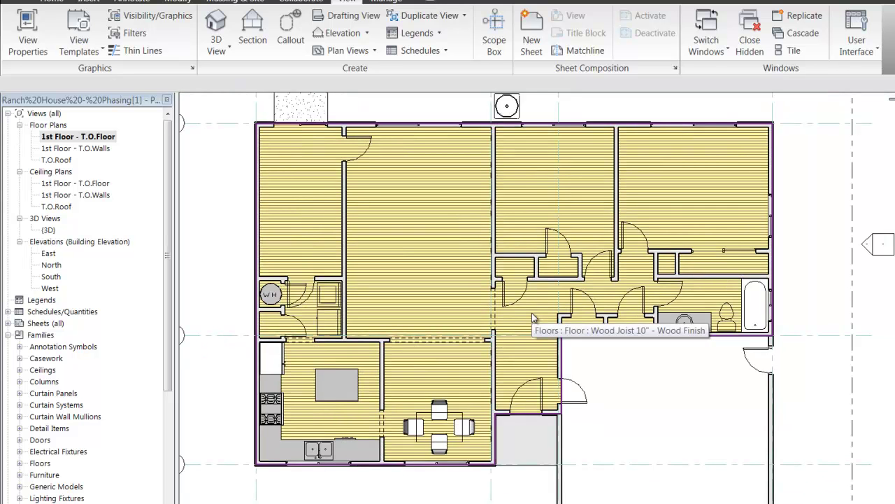
{"action": "scroll", "coordinate": [533, 318], "scroll_direction": "down", "scroll_amount": 1}
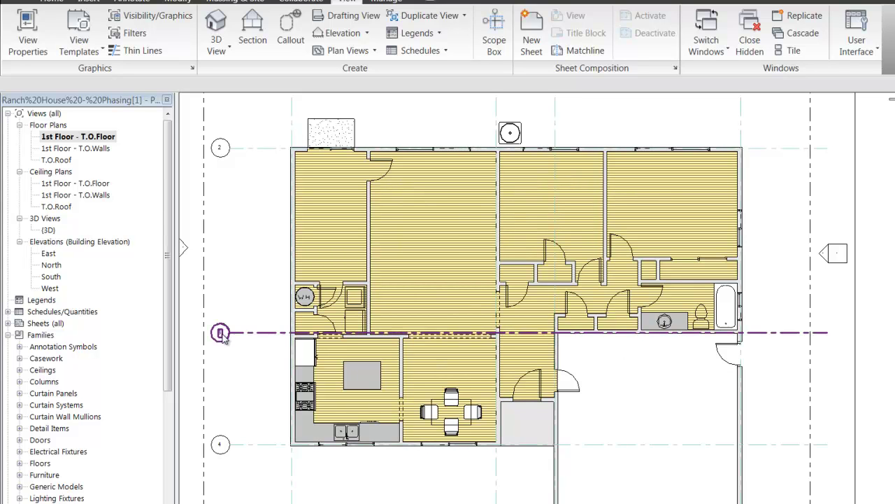
{"action": "right_click", "coordinate": [406, 484]}
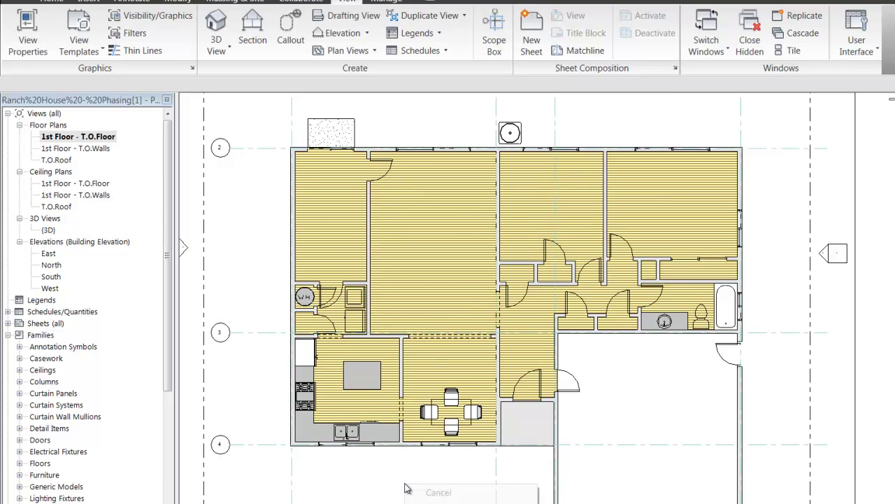
{"action": "left_click", "coordinate": [465, 498]}
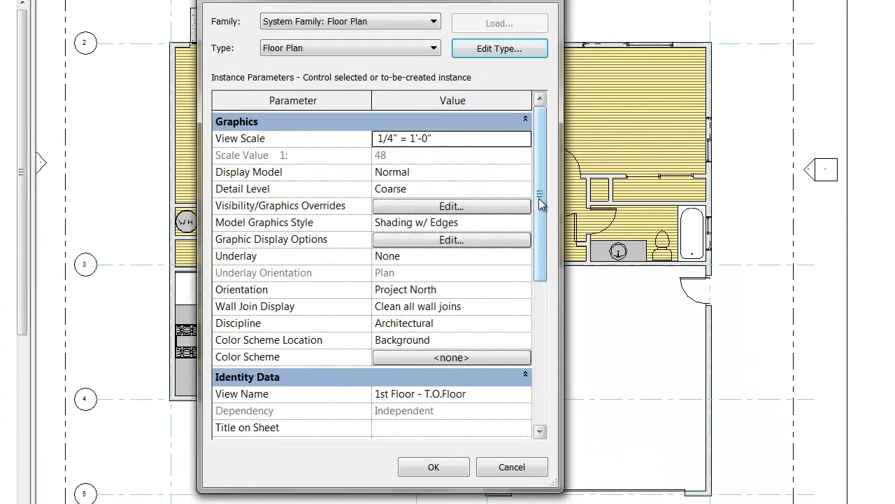
{"action": "left_click_drag", "start_coordinate": [540, 203], "coordinate": [538, 354]}
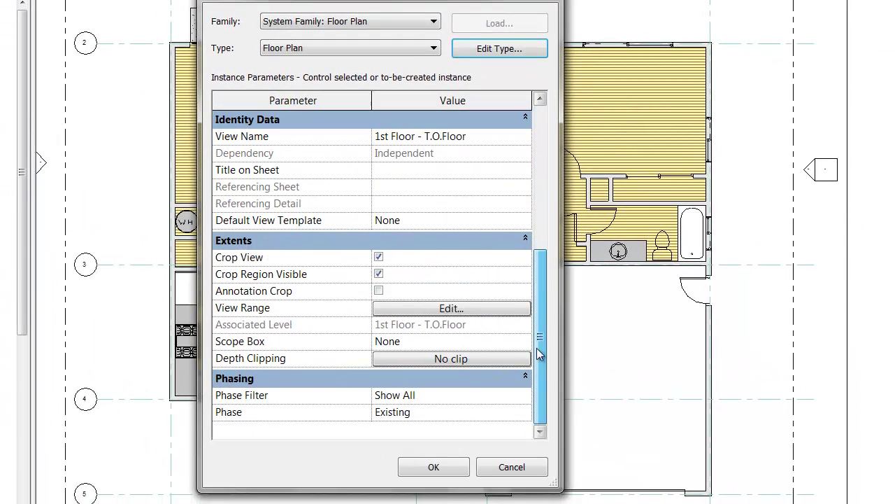
{"action": "left_click", "coordinate": [519, 409]}
{"action": "left_click", "coordinate": [525, 412]}
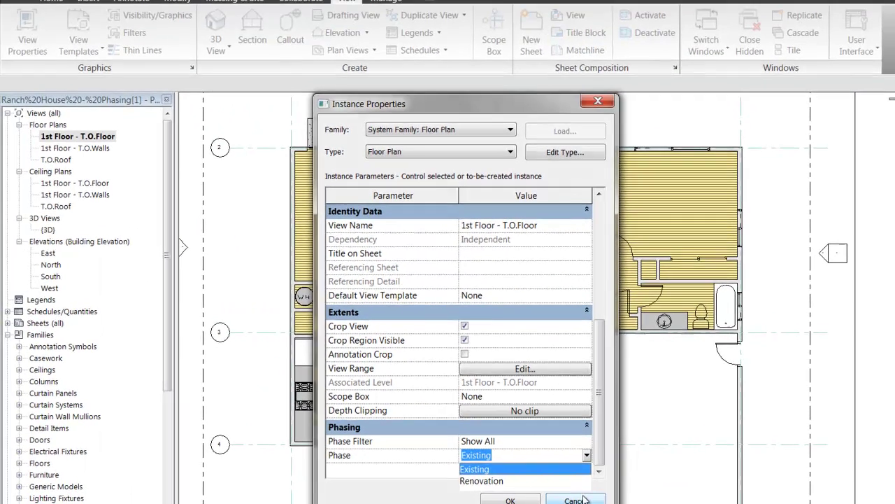
{"action": "left_click", "coordinate": [522, 466]}
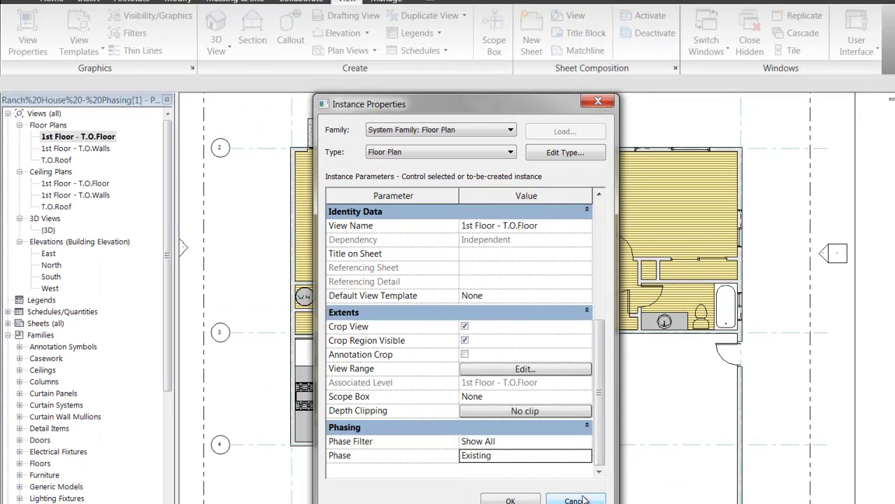
{"action": "left_click", "coordinate": [598, 101]}
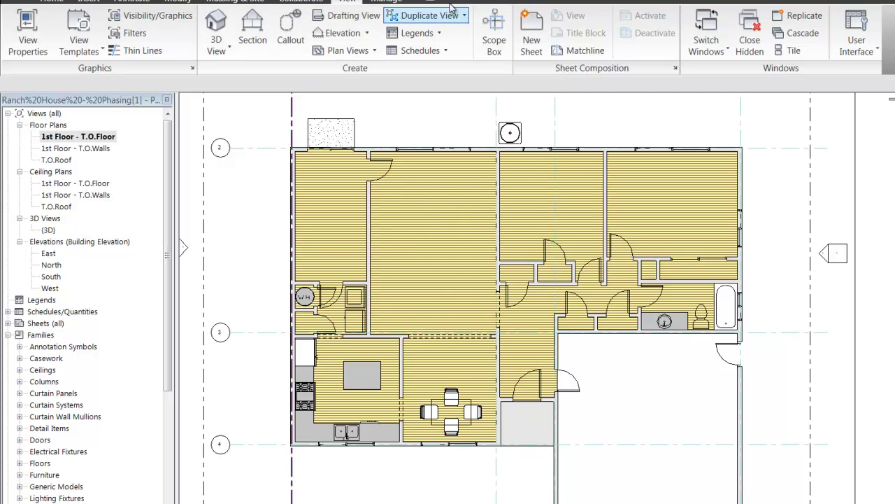
Step: Duplicate the 1st Floor - T.O.Floor floor plan view without detailing
{"action": "right_click", "coordinate": [92, 136]}
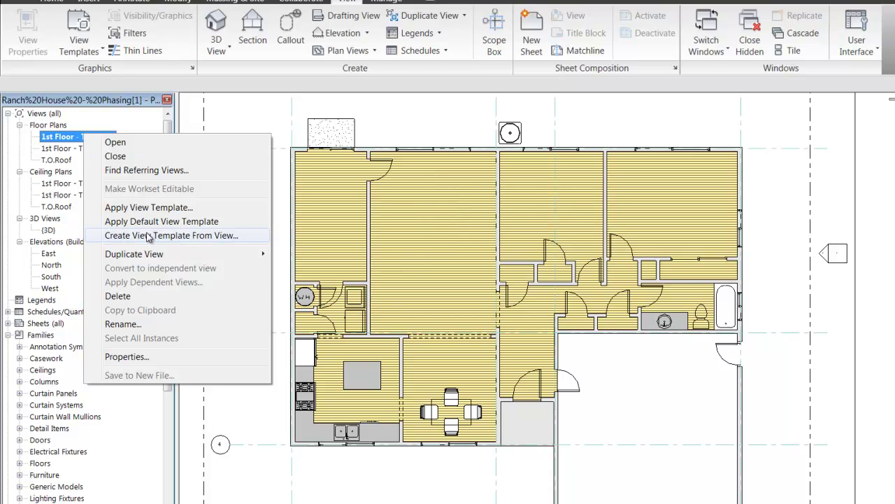
{"action": "mouse_move", "coordinate": [157, 256]}
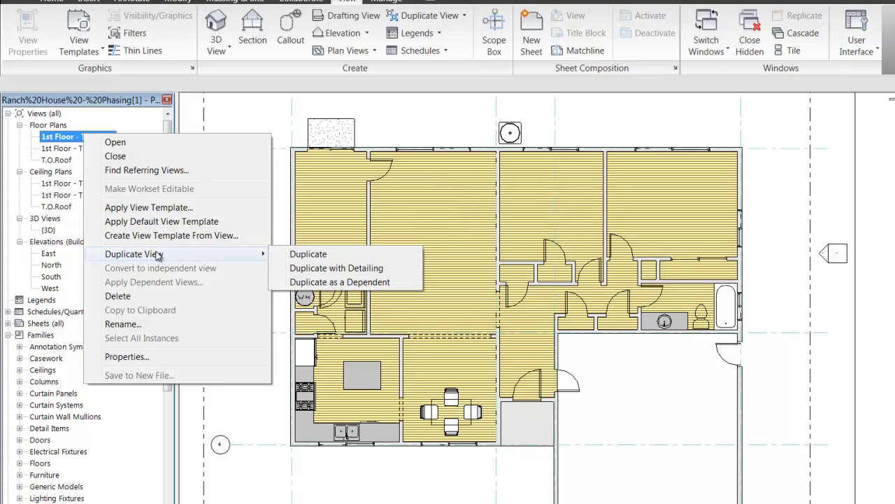
{"action": "left_click", "coordinate": [308, 258]}
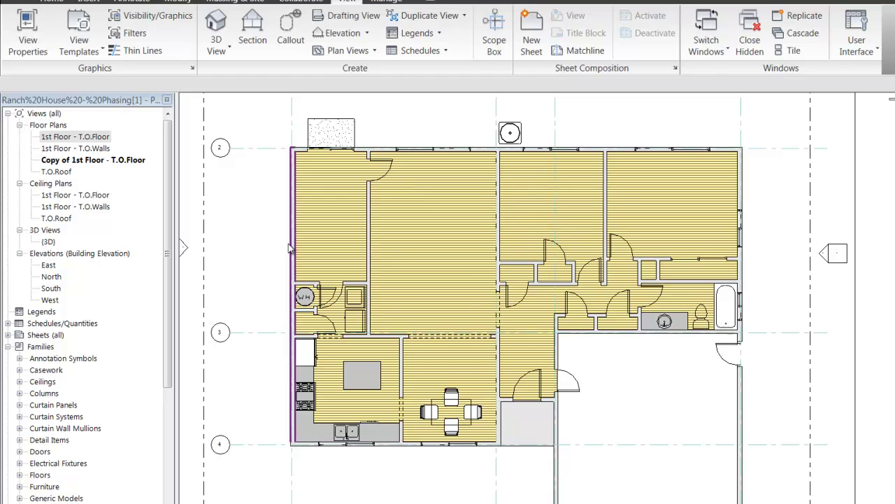
Step: Rename the duplicated floor plan view as "1st Floor - T.O.Floor - Demolition"
{"action": "left_click", "coordinate": [122, 161]}
{"action": "right_click", "coordinate": [107, 159]}
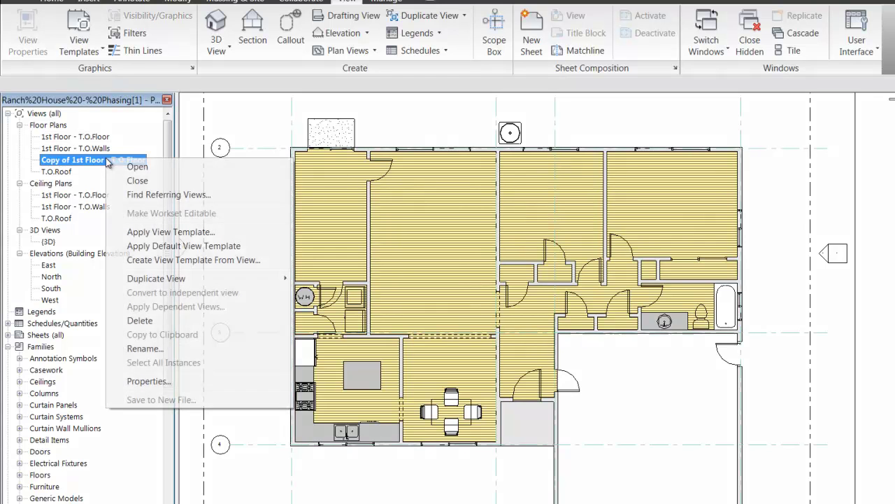
{"action": "left_click", "coordinate": [144, 349]}
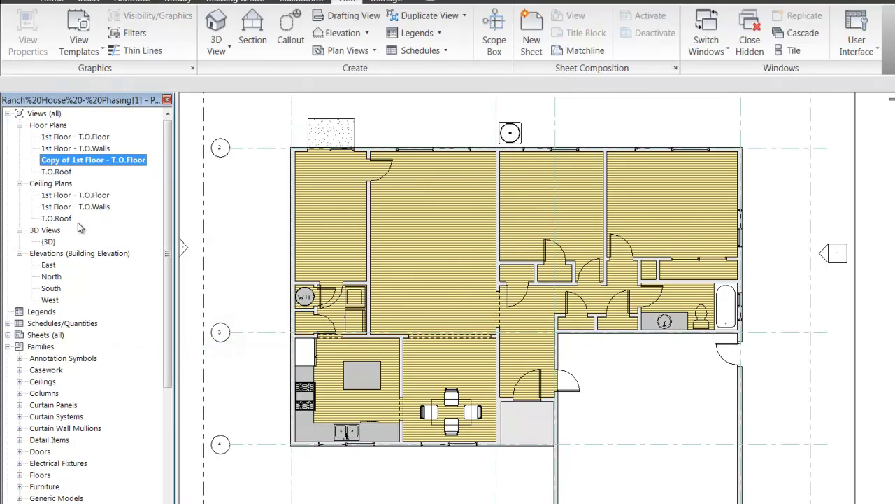
{"action": "left_click", "coordinate": [453, 302]}
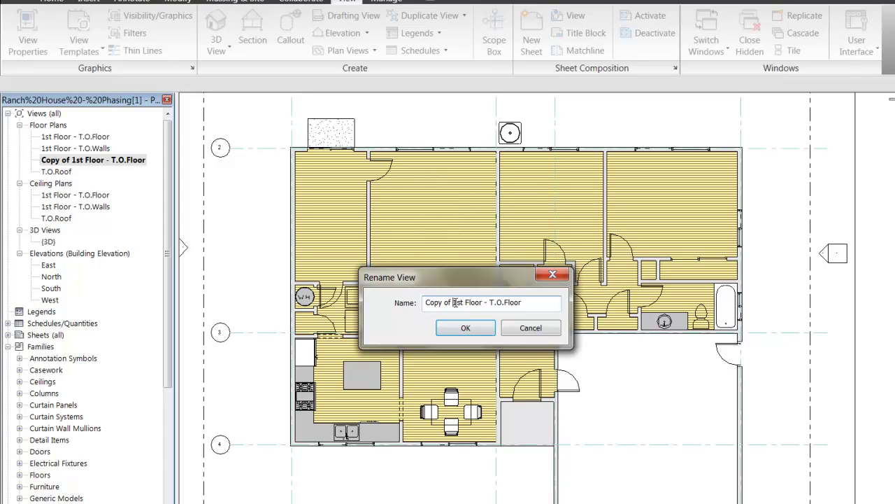
{"action": "left_click_drag", "start_coordinate": [452, 302], "coordinate": [411, 301]}
{"action": "key", "text": "Delete"}
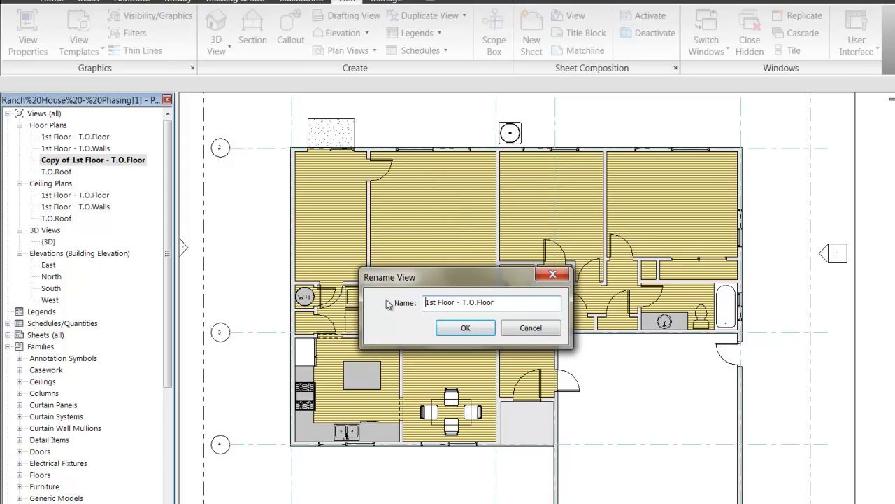
{"action": "left_click", "coordinate": [519, 302]}
{"action": "type", "text": "- Demolition"}
{"action": "left_click", "coordinate": [465, 328]}
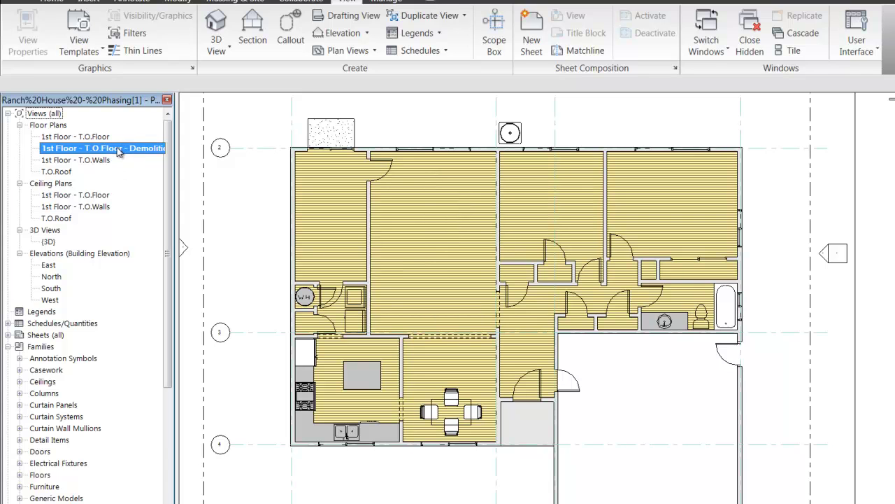
Step: Assign the "1st Floor - T.O.Floor - Demolition" floor plan view to the Renovation phase in its view properties
{"action": "double_click", "coordinate": [140, 149]}
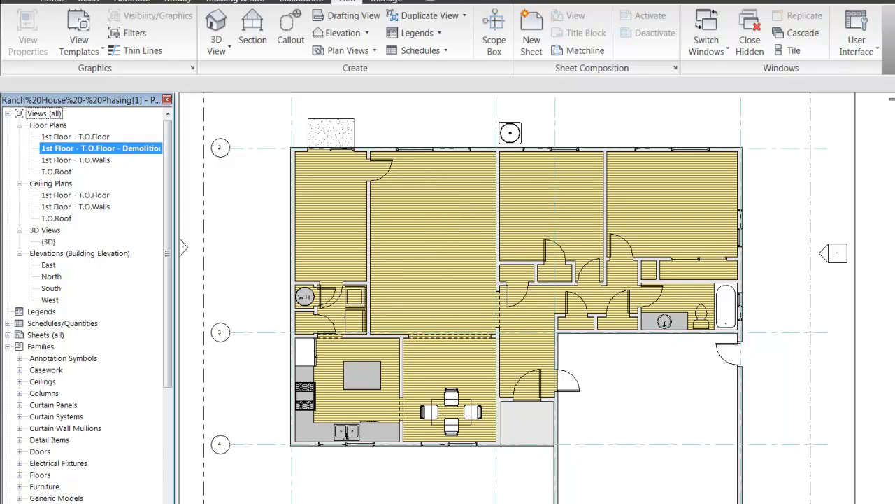
{"action": "left_click", "coordinate": [148, 152]}
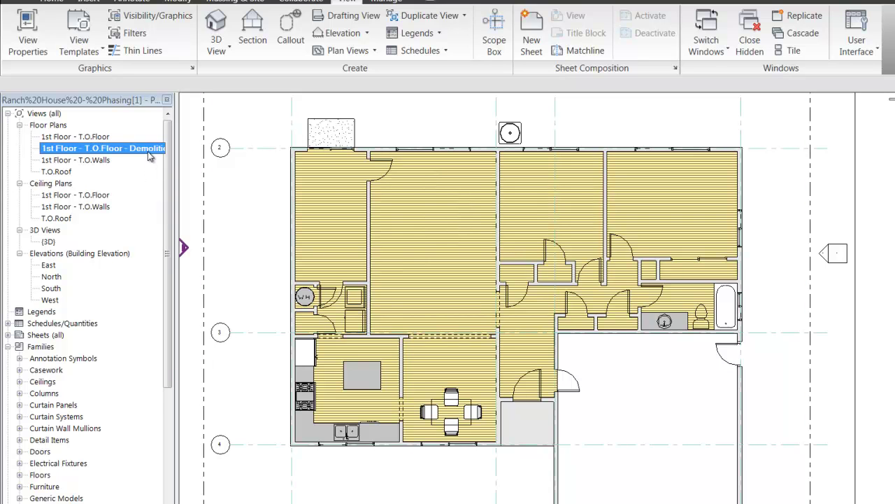
{"action": "right_click", "coordinate": [148, 154]}
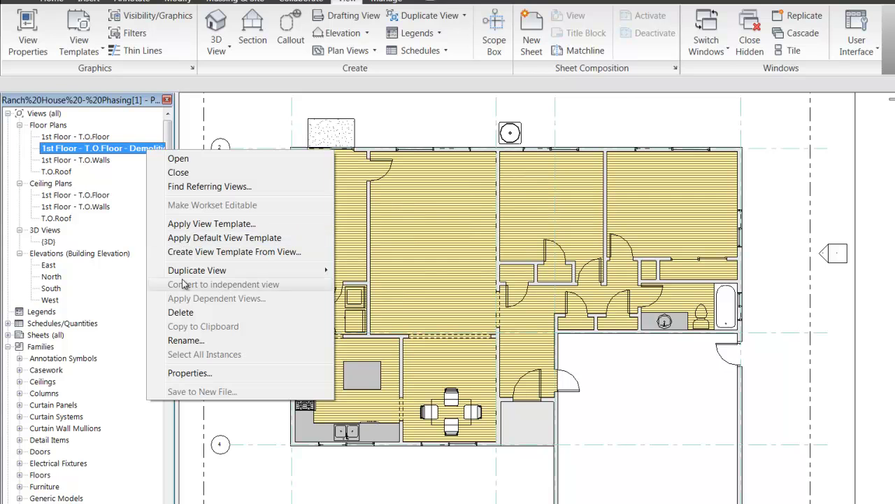
{"action": "left_click", "coordinate": [183, 373]}
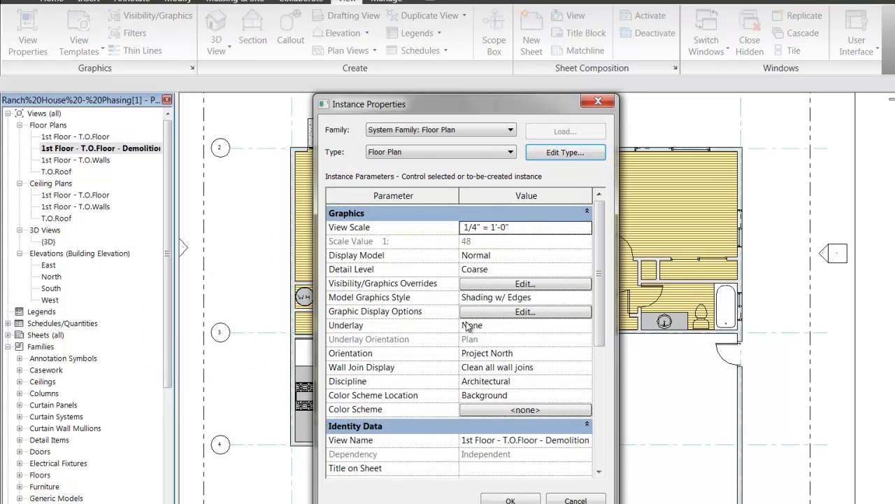
{"action": "left_click_drag", "start_coordinate": [602, 230], "coordinate": [601, 348]}
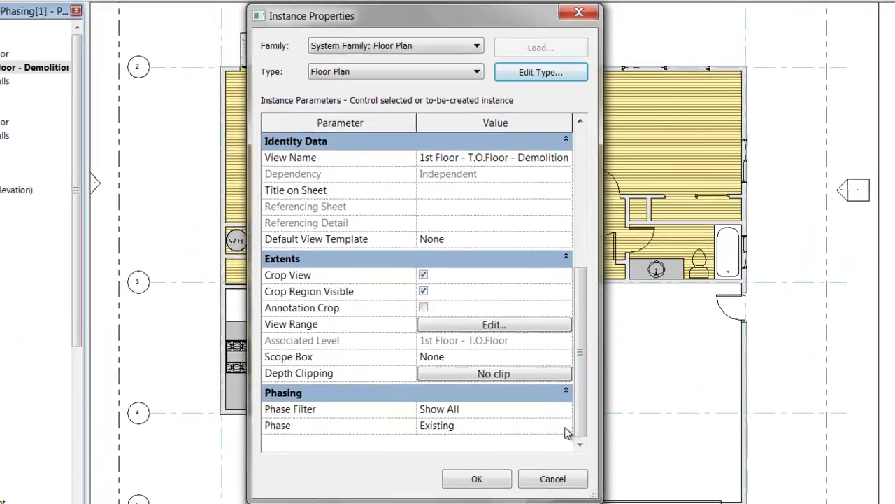
{"action": "left_click", "coordinate": [586, 456]}
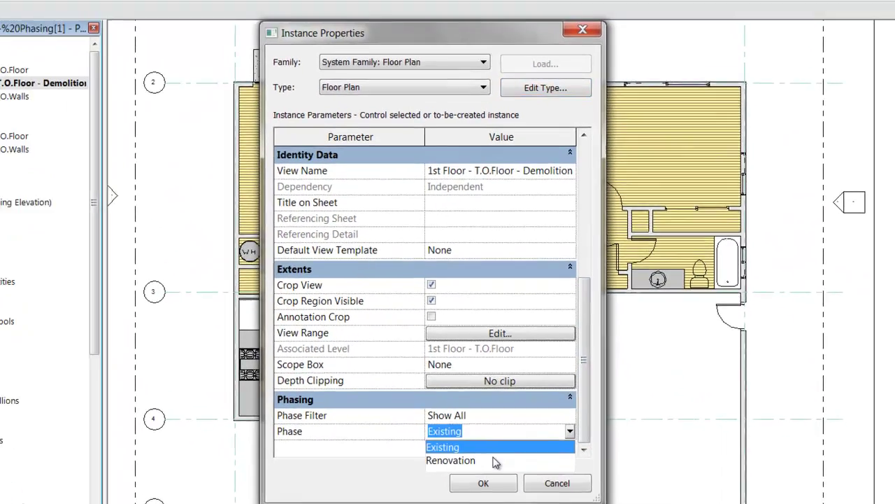
{"action": "left_click", "coordinate": [444, 454]}
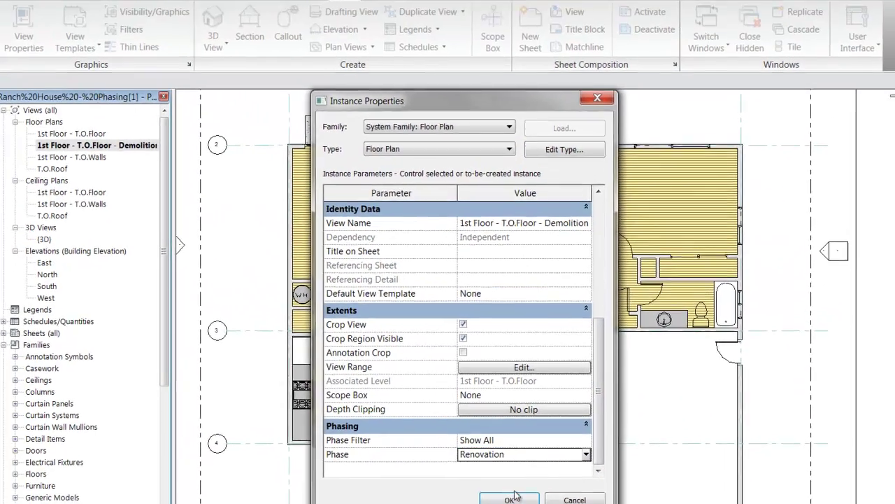
{"action": "left_click", "coordinate": [511, 500]}
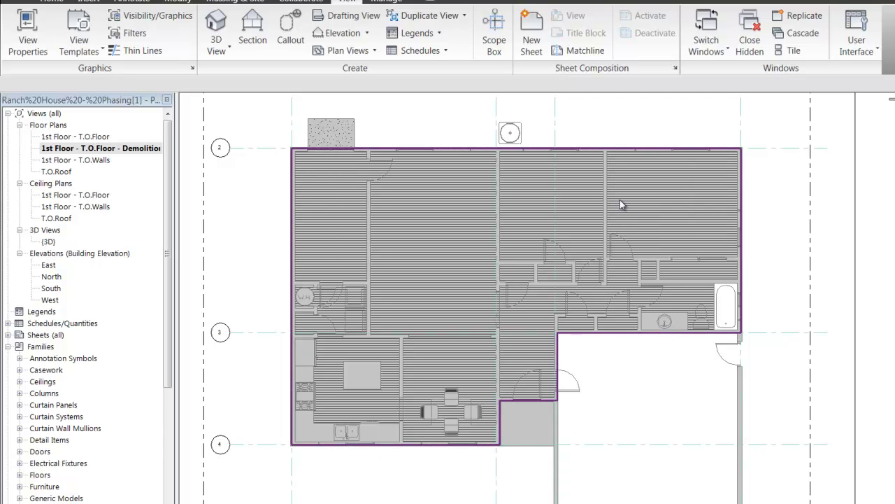
Step: Set Phase Demolished to Renovation for the northeast bedroom's interior wall containing the swing door and sliding closet door
{"action": "scroll", "coordinate": [608, 194], "scroll_direction": "up", "scroll_amount": 2}
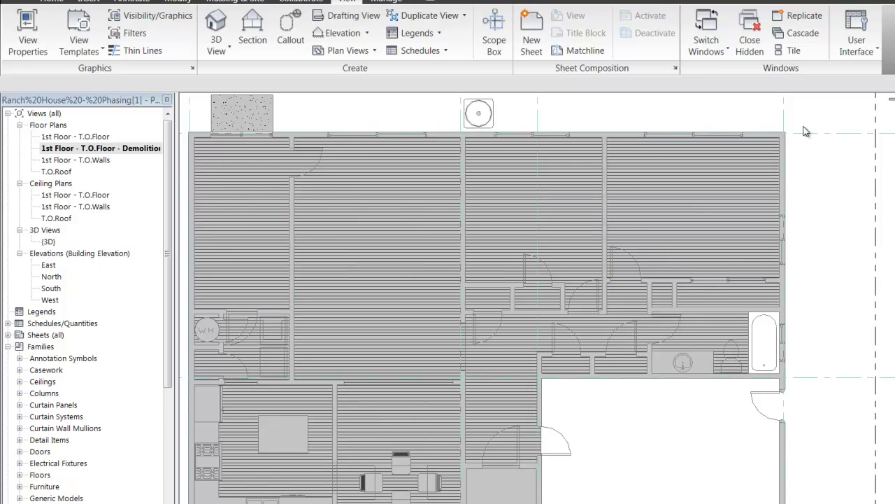
{"action": "scroll", "coordinate": [826, 176], "scroll_direction": "down", "scroll_amount": 2}
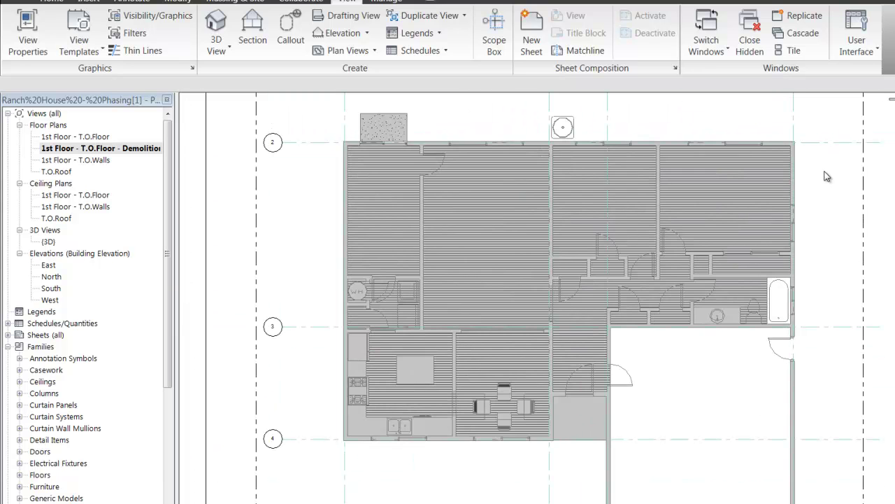
{"action": "scroll", "coordinate": [827, 175], "scroll_direction": "up", "scroll_amount": 1}
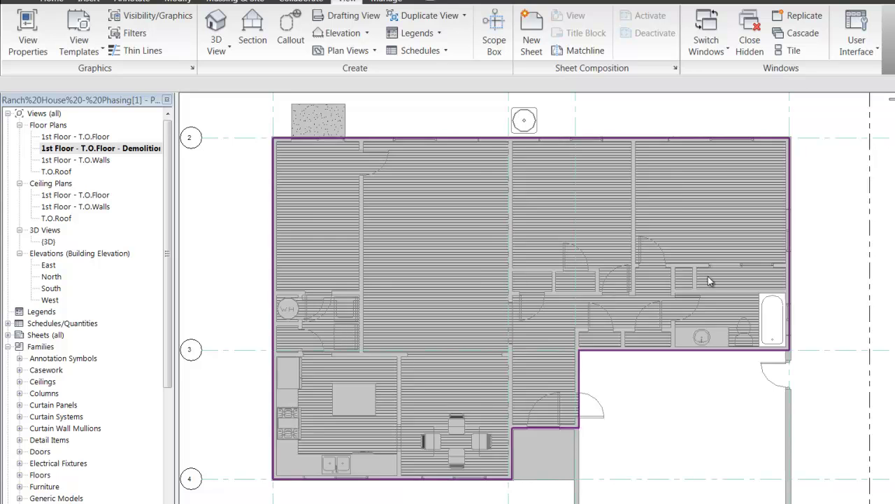
{"action": "scroll", "coordinate": [671, 249], "scroll_direction": "up", "scroll_amount": 3}
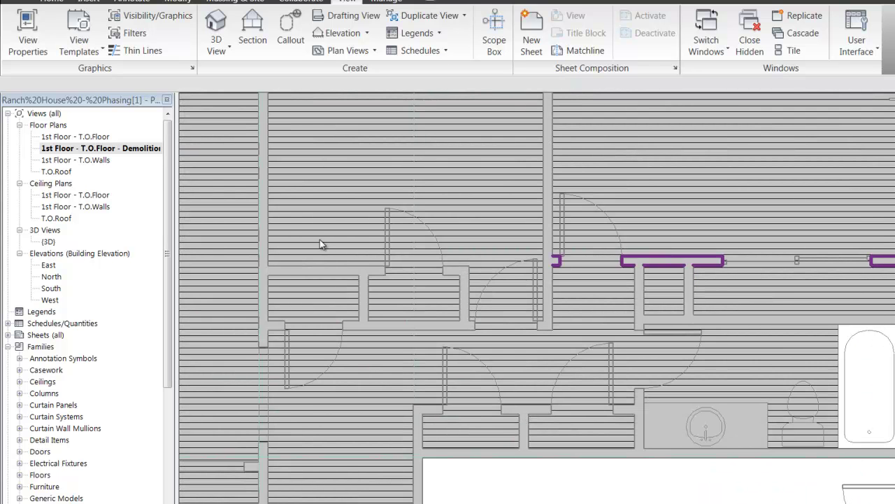
{"action": "left_click", "coordinate": [672, 260]}
{"action": "scroll", "coordinate": [594, 260], "scroll_direction": "down", "scroll_amount": 2}
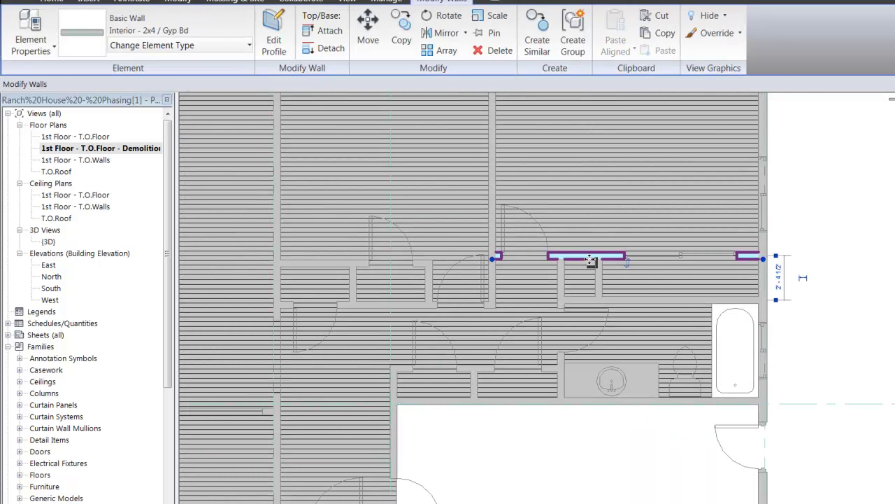
{"action": "right_click", "coordinate": [591, 260]}
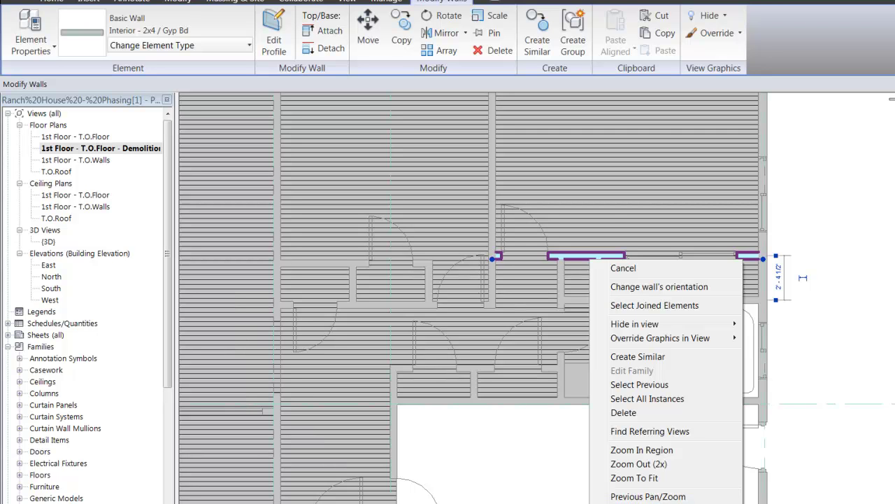
{"action": "left_click", "coordinate": [643, 501]}
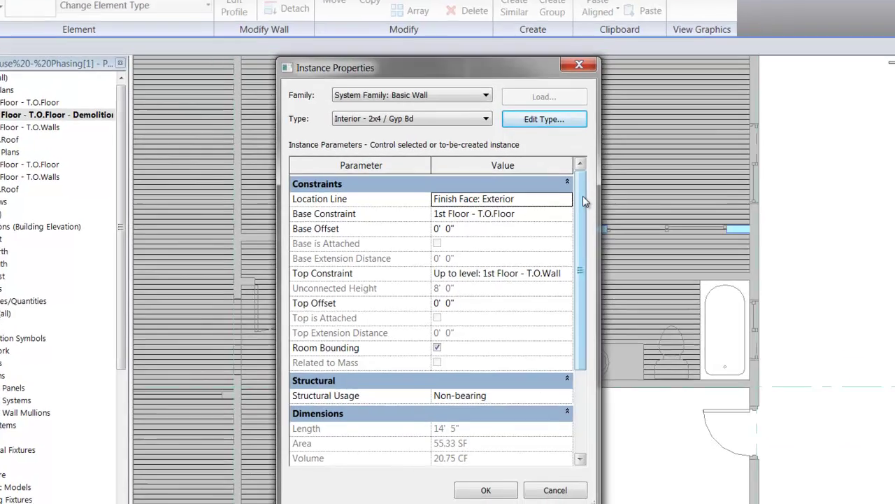
{"action": "left_click_drag", "start_coordinate": [600, 229], "coordinate": [601, 303]}
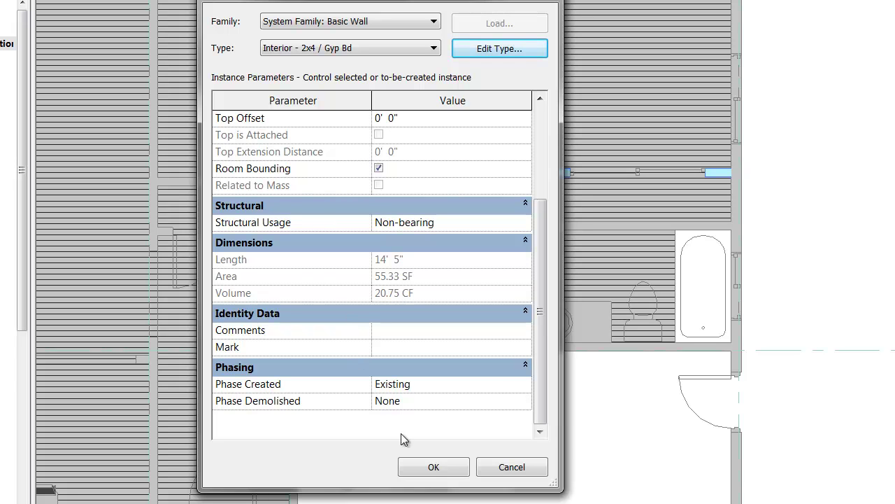
{"action": "left_click", "coordinate": [524, 401]}
{"action": "left_click", "coordinate": [525, 402]}
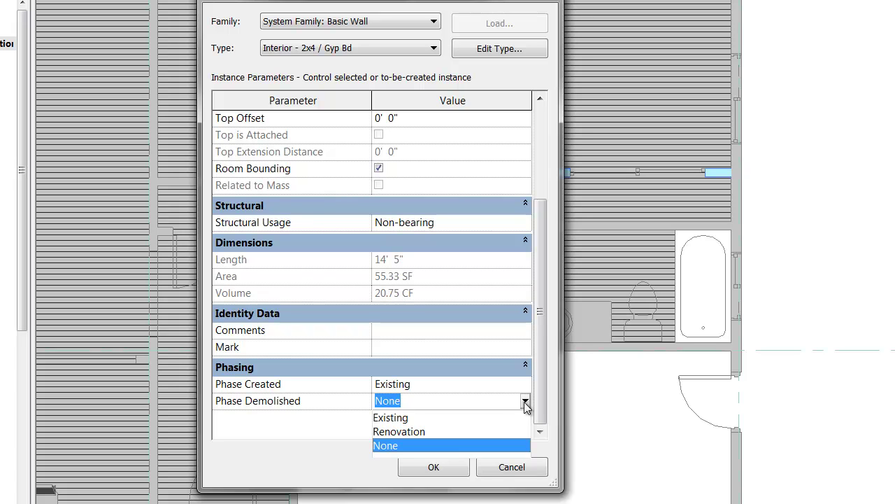
{"action": "left_click", "coordinate": [444, 430]}
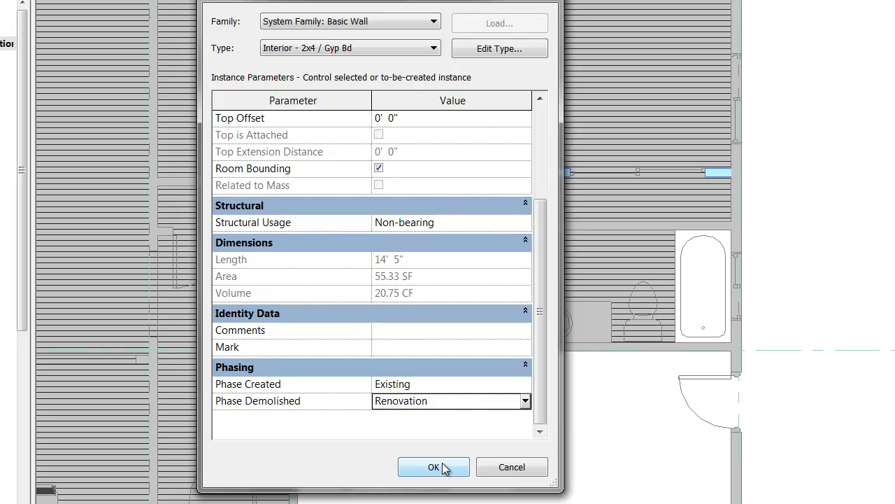
{"action": "left_click", "coordinate": [442, 465]}
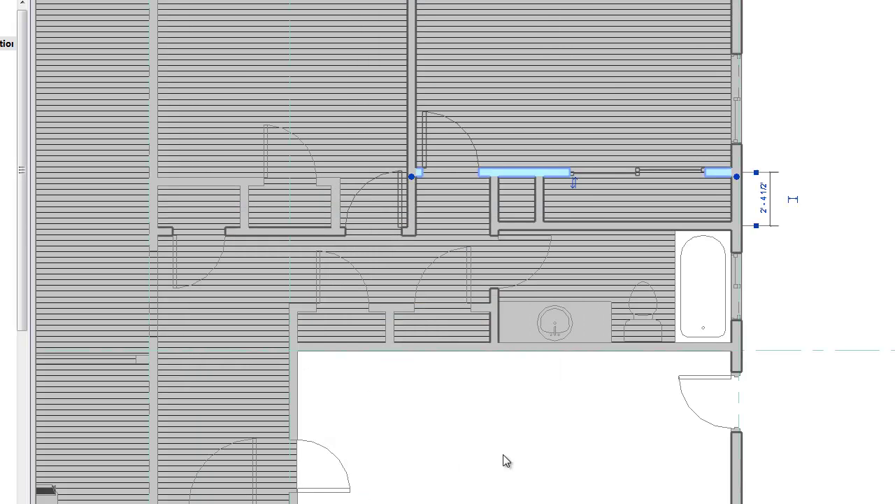
Step: Set Phase Demolished to Renovation for the 30" x 80" single flush hallway door just west of the wall dividing the two east bedrooms
{"action": "scroll", "coordinate": [786, 144], "scroll_direction": "down", "scroll_amount": 2}
{"action": "scroll", "coordinate": [798, 157], "scroll_direction": "up", "scroll_amount": 4}
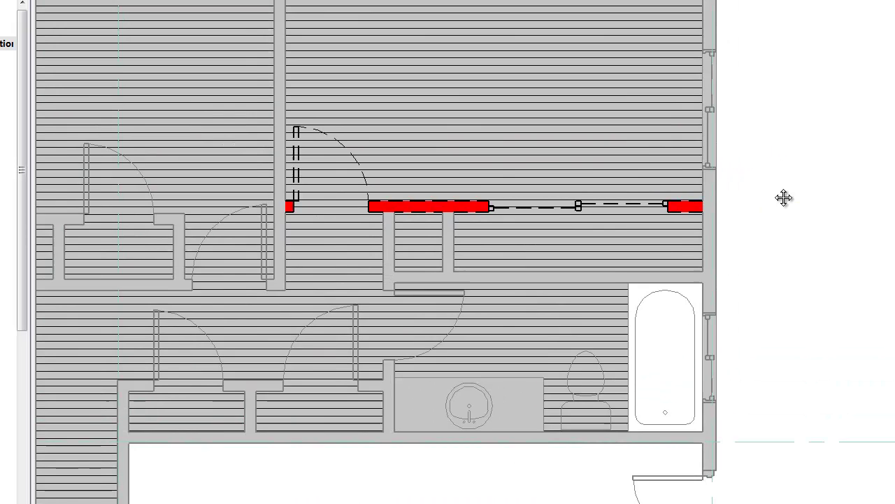
{"action": "middle_click_drag", "start_coordinate": [784, 198], "coordinate": [775, 228]}
{"action": "scroll", "coordinate": [759, 203], "scroll_direction": "up", "scroll_amount": 1}
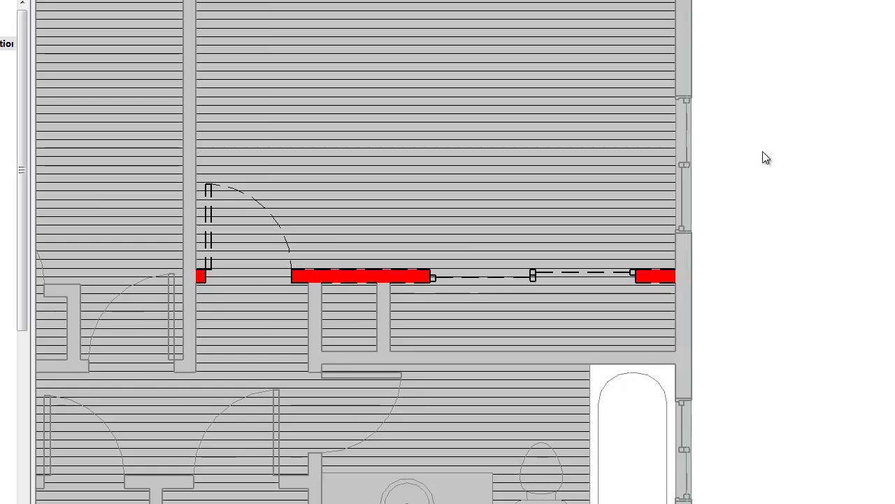
{"action": "scroll", "coordinate": [763, 157], "scroll_direction": "down", "scroll_amount": 2}
{"action": "left_click", "coordinate": [317, 276]}
{"action": "scroll", "coordinate": [316, 277], "scroll_direction": "up", "scroll_amount": 2}
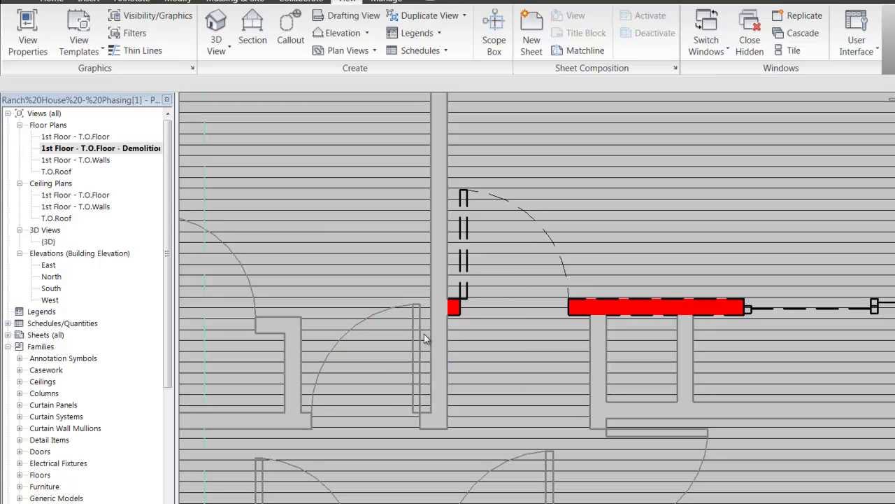
{"action": "left_click", "coordinate": [419, 335]}
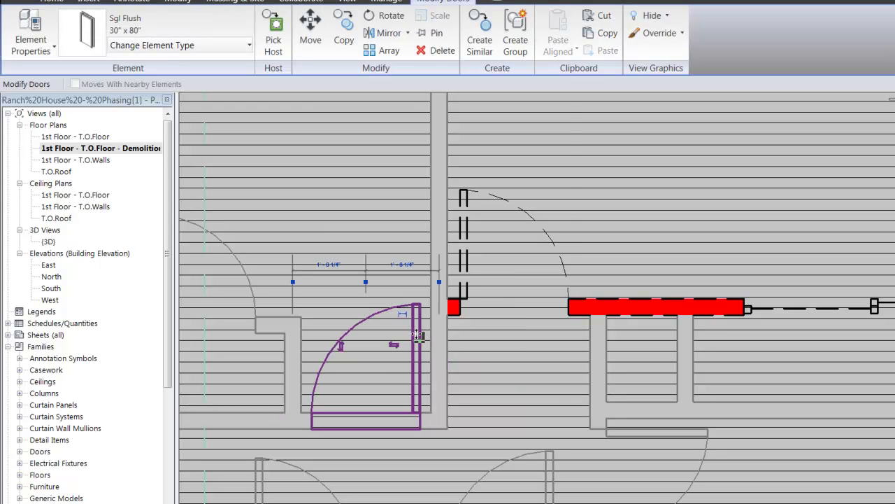
{"action": "right_click", "coordinate": [419, 335]}
{"action": "left_click", "coordinate": [477, 329]}
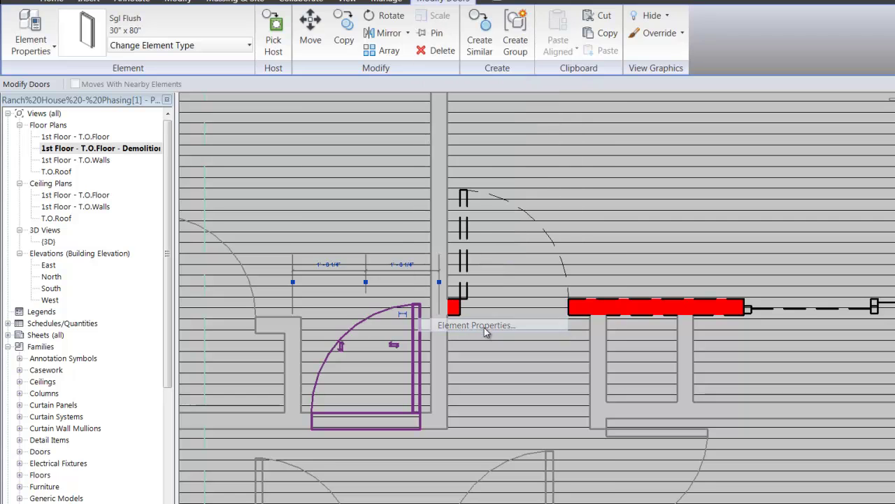
{"action": "scroll", "coordinate": [469, 390], "scroll_direction": "down", "scroll_amount": 2}
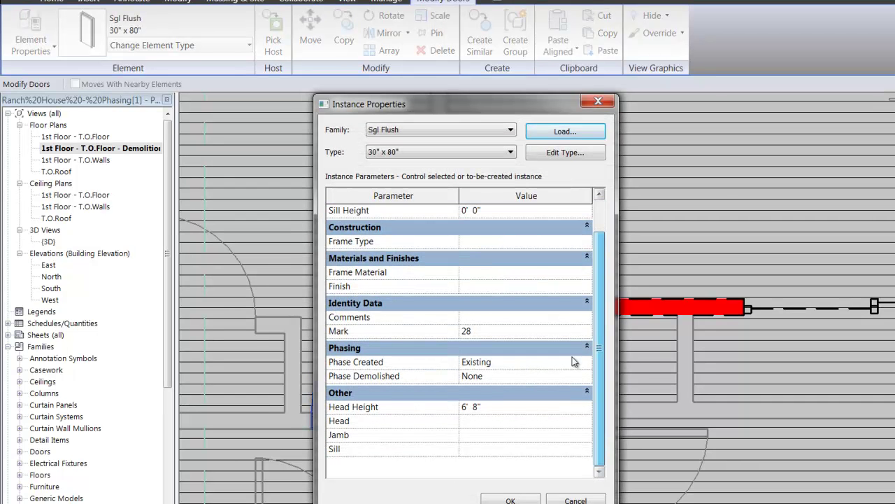
{"action": "left_click", "coordinate": [533, 378]}
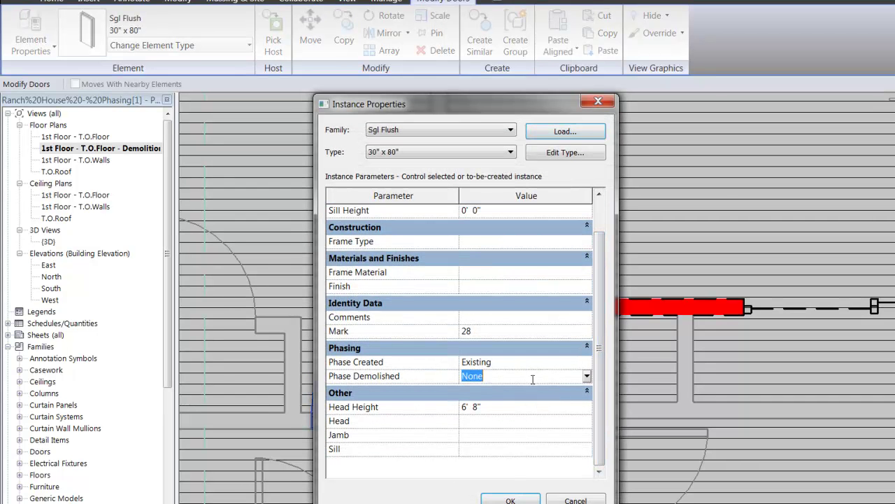
{"action": "left_click", "coordinate": [587, 376]}
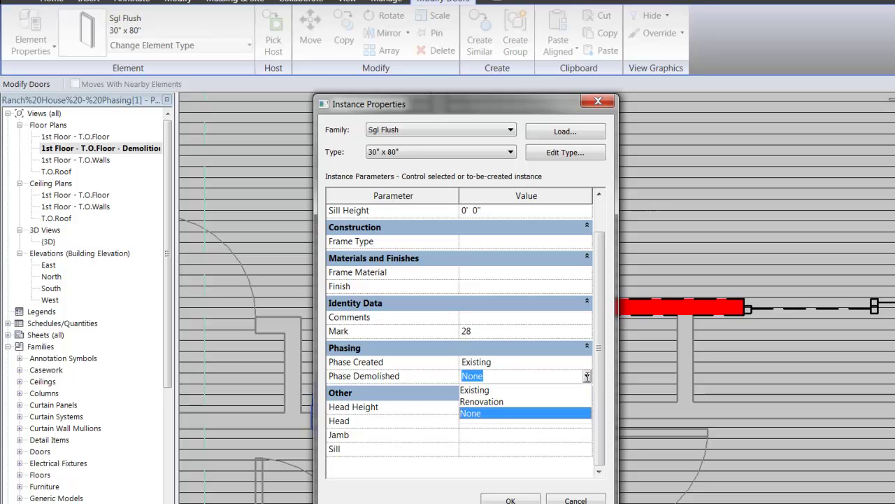
{"action": "left_click", "coordinate": [539, 404]}
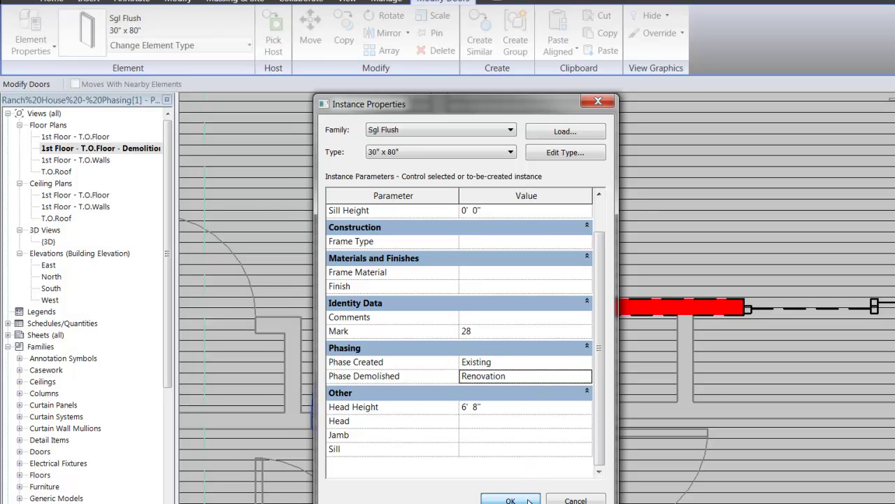
{"action": "left_click", "coordinate": [511, 499]}
{"action": "left_click", "coordinate": [573, 213]}
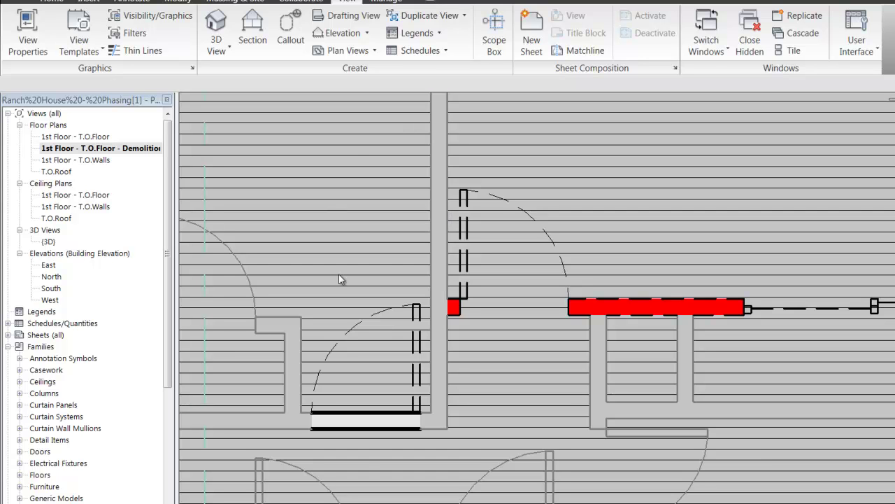
Step: Use the Demolish tool to demolish the long wall dividing the two east bedrooms in the demolition plan
{"action": "scroll", "coordinate": [386, 233], "scroll_direction": "down", "scroll_amount": 1}
{"action": "scroll", "coordinate": [413, 293], "scroll_direction": "down", "scroll_amount": 1}
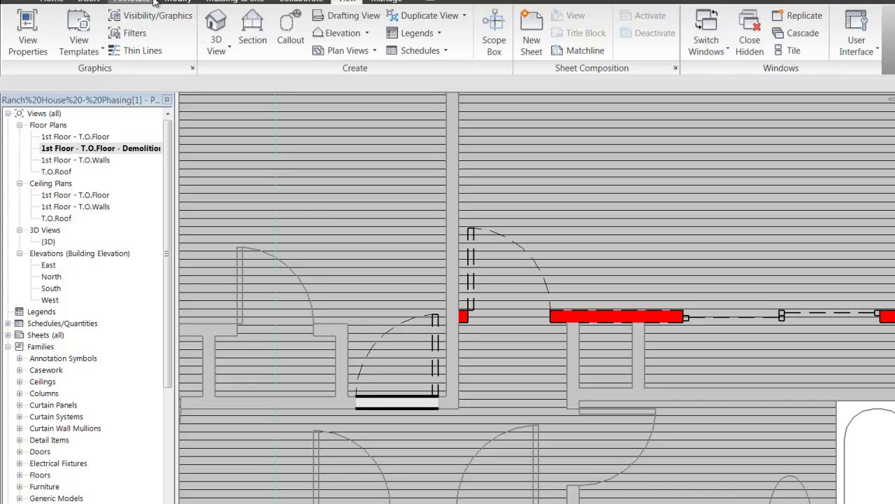
{"action": "left_click", "coordinate": [190, 3]}
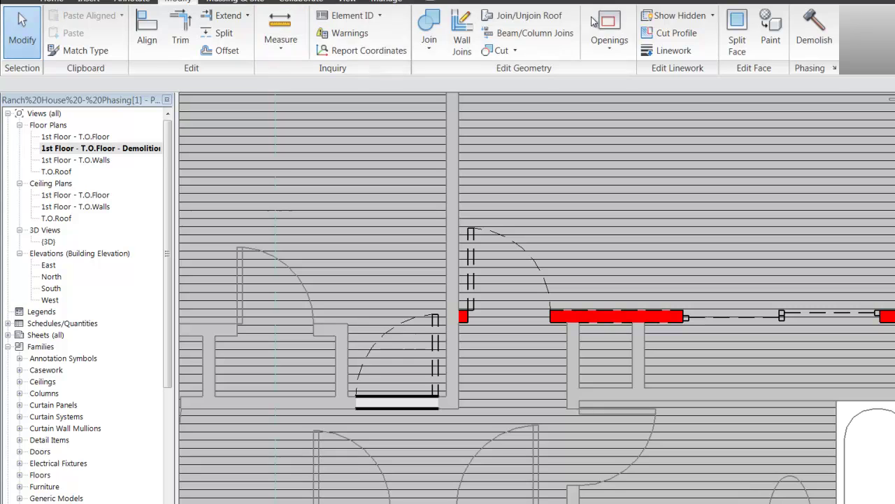
{"action": "left_click", "coordinate": [814, 27]}
{"action": "left_click", "coordinate": [817, 28]}
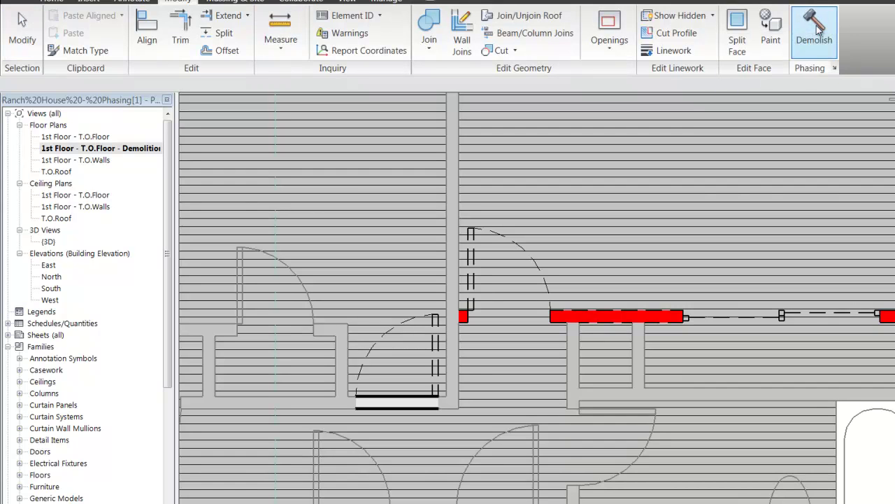
{"action": "scroll", "coordinate": [434, 273], "scroll_direction": "down", "scroll_amount": 4}
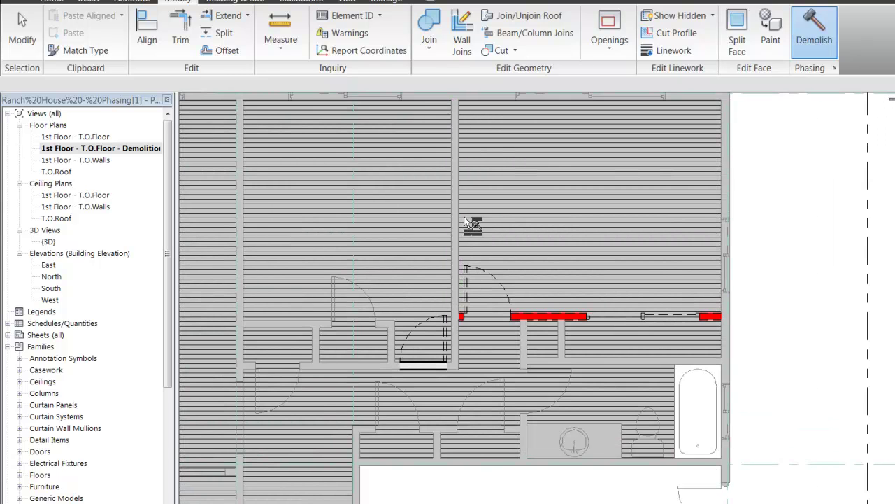
{"action": "scroll", "coordinate": [463, 218], "scroll_direction": "down", "scroll_amount": 2}
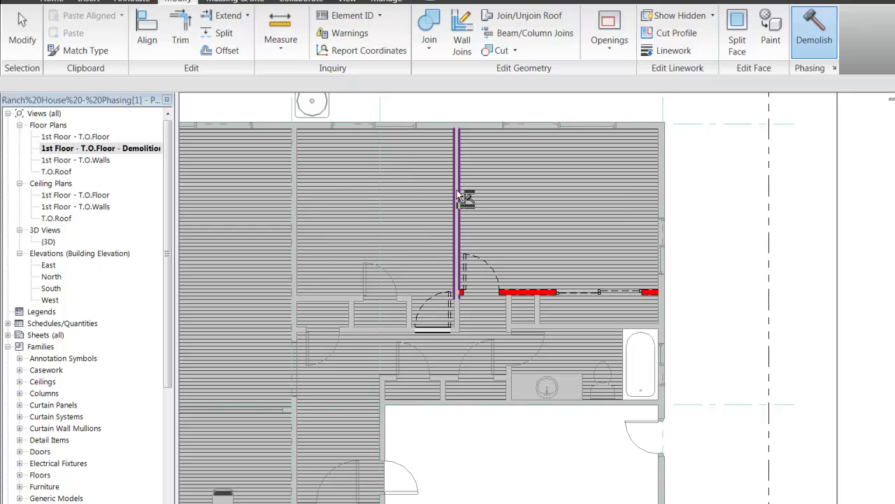
{"action": "left_click", "coordinate": [460, 203]}
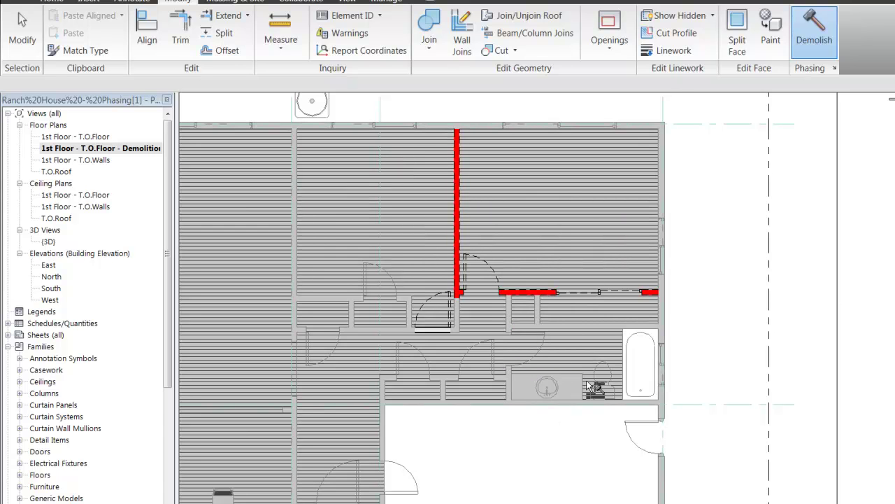
Step: Demolish the bathtub, the toilet and the middle bedroom's south wall containing the swing door in the demolition plan
{"action": "scroll", "coordinate": [587, 382], "scroll_direction": "up", "scroll_amount": 1}
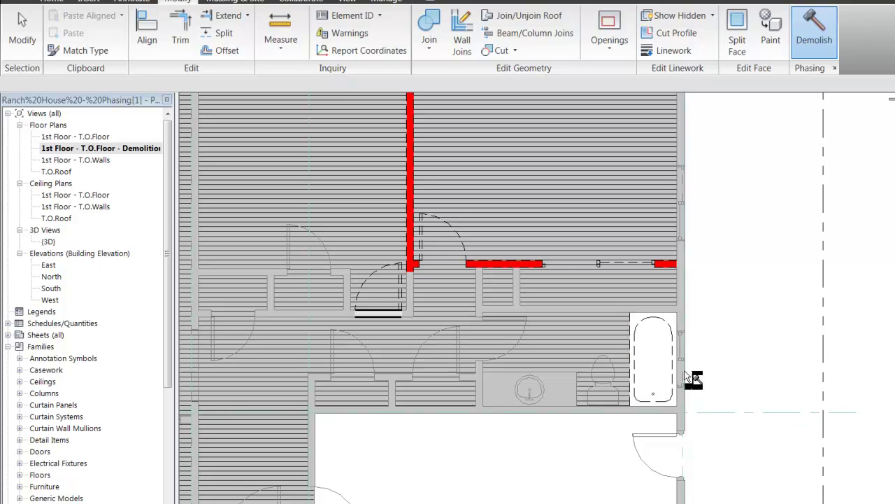
{"action": "scroll", "coordinate": [769, 395], "scroll_direction": "down", "scroll_amount": 2}
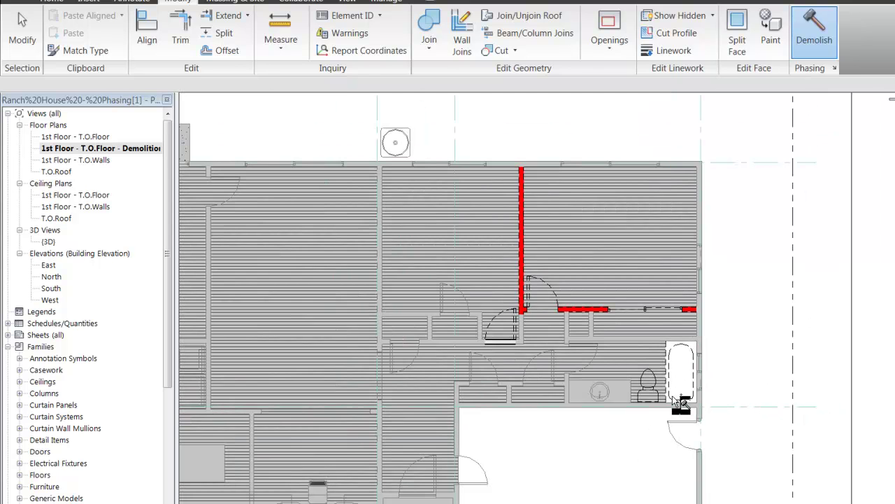
{"action": "left_click", "coordinate": [413, 315]}
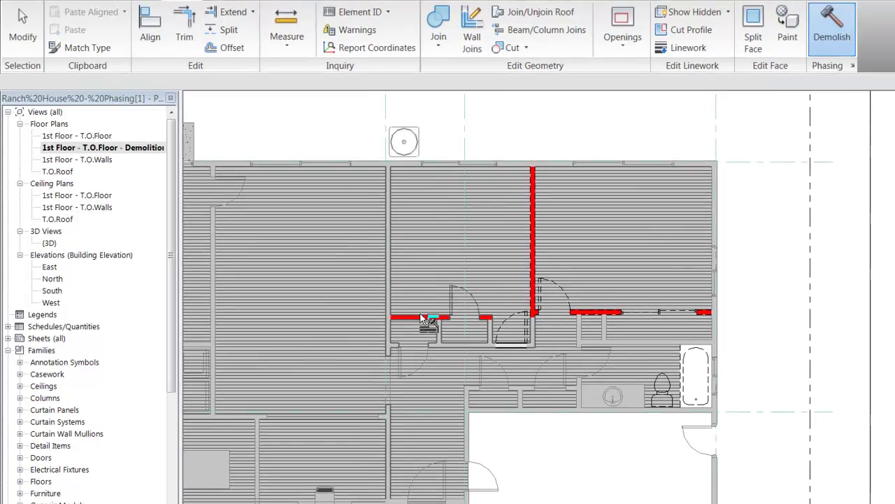
{"action": "scroll", "coordinate": [543, 243], "scroll_direction": "down", "scroll_amount": 2}
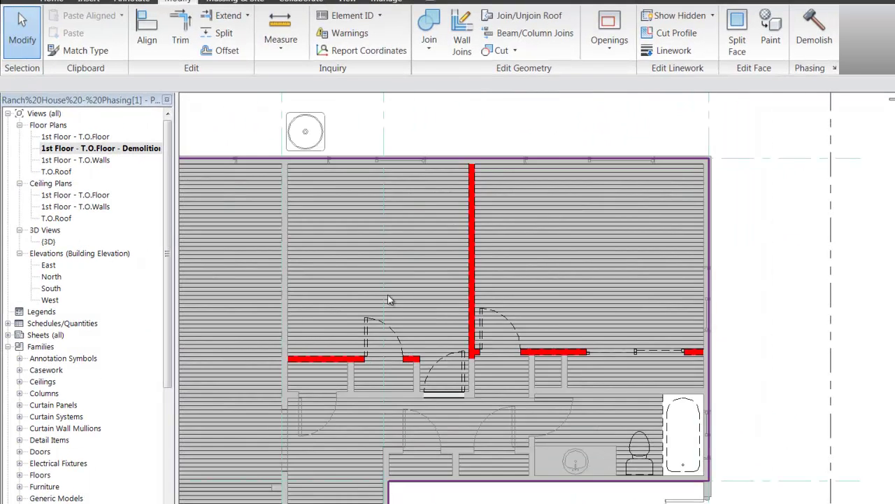
Step: Set Phase Demolished to None for the middle bedroom's south wall in its element properties
{"action": "scroll", "coordinate": [296, 315], "scroll_direction": "up", "scroll_amount": 2}
{"action": "left_click", "coordinate": [315, 383]}
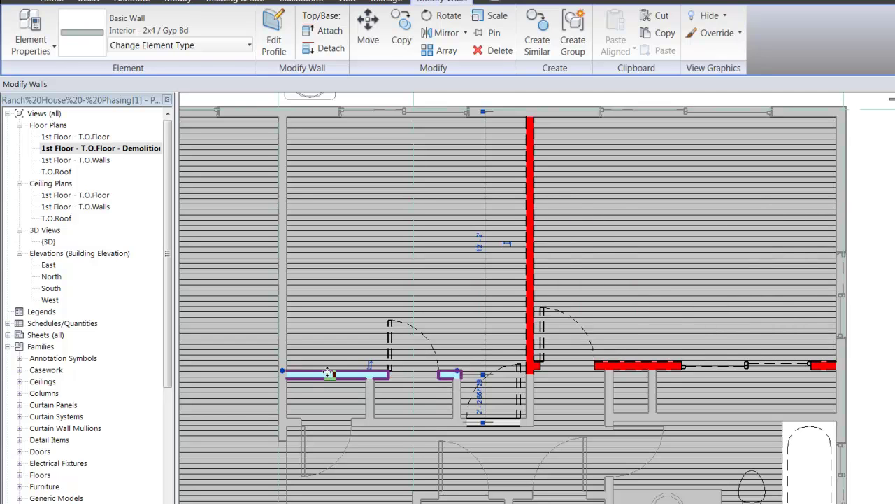
{"action": "right_click", "coordinate": [323, 371]}
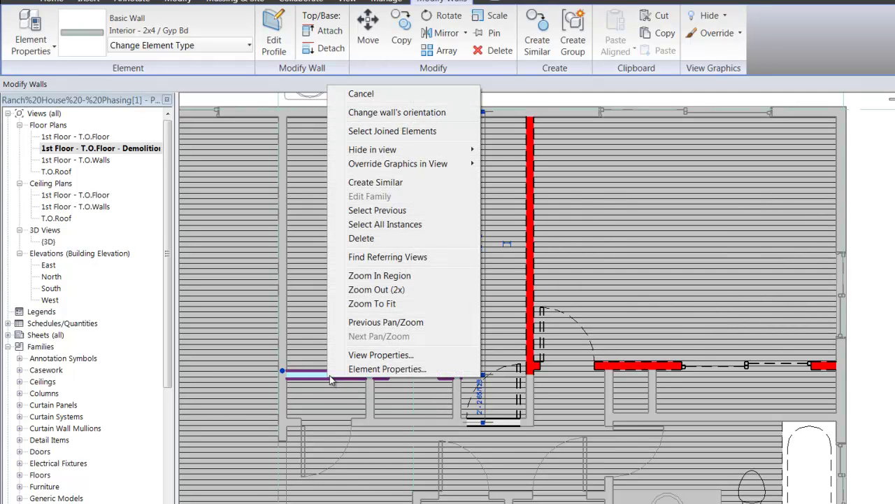
{"action": "left_click", "coordinate": [378, 370]}
{"action": "scroll", "coordinate": [527, 425], "scroll_direction": "down", "scroll_amount": 3}
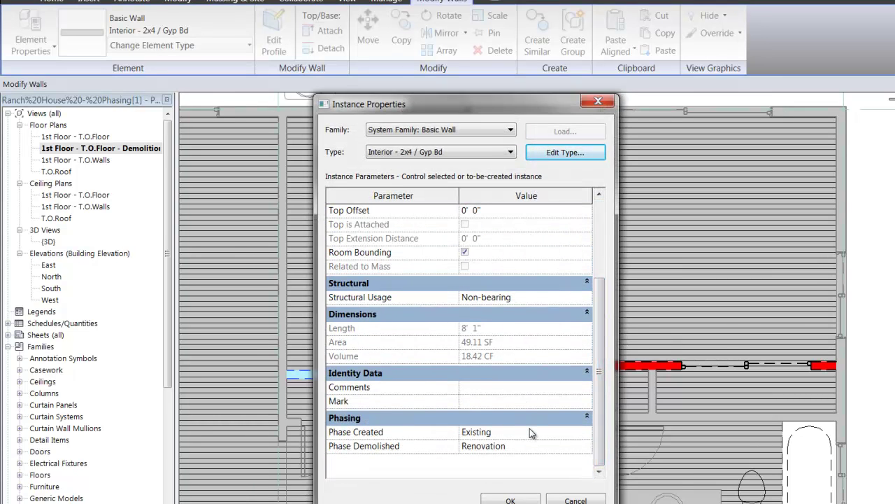
{"action": "left_click", "coordinate": [520, 451]}
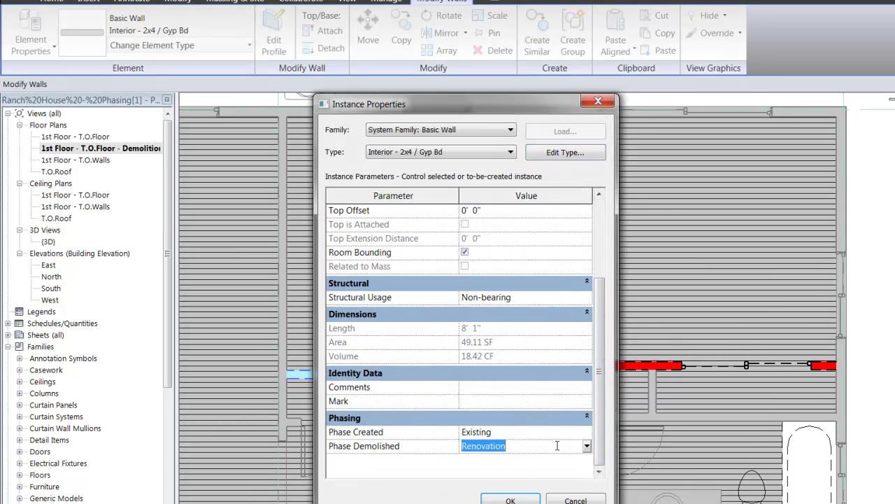
{"action": "left_click", "coordinate": [587, 447]}
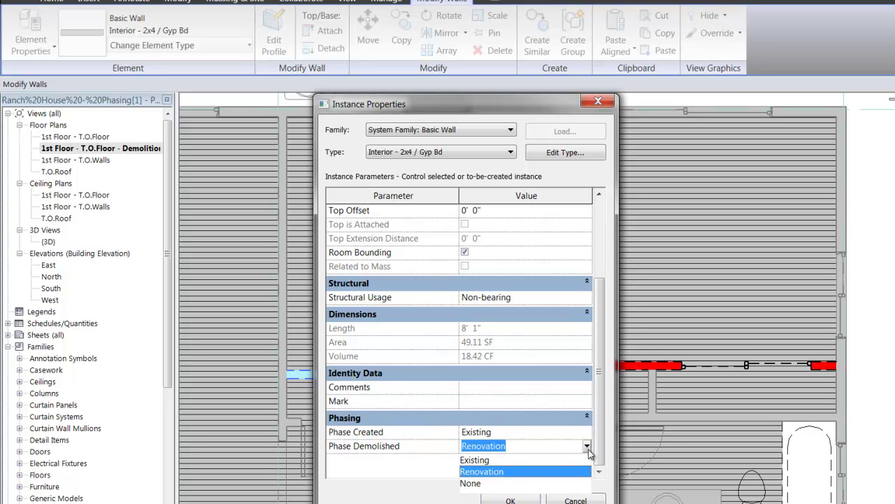
{"action": "left_click", "coordinate": [502, 483]}
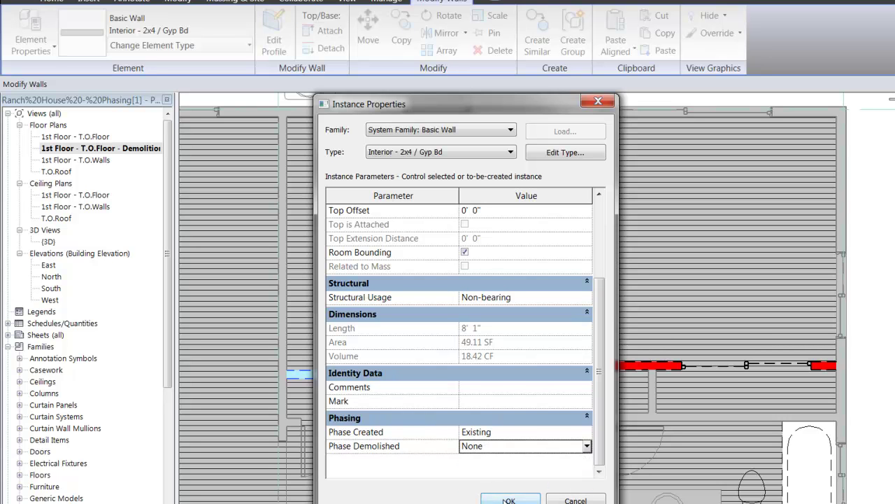
{"action": "left_click", "coordinate": [508, 500]}
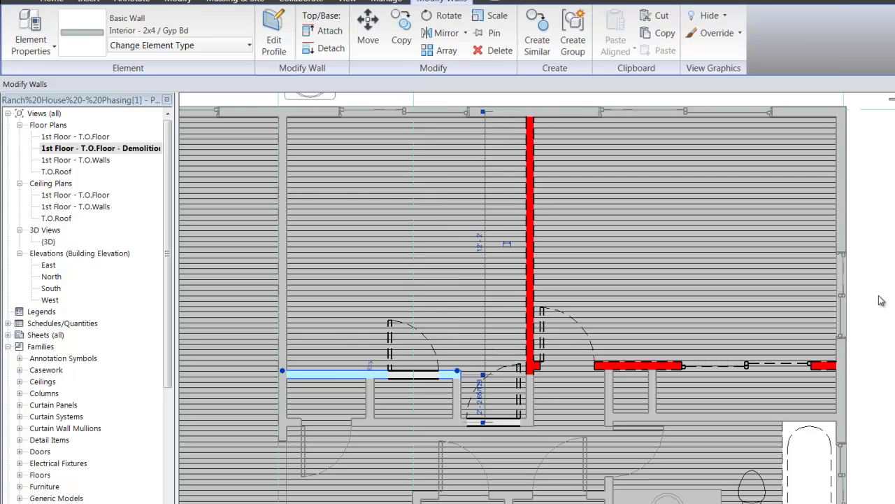
{"action": "left_click", "coordinate": [883, 300]}
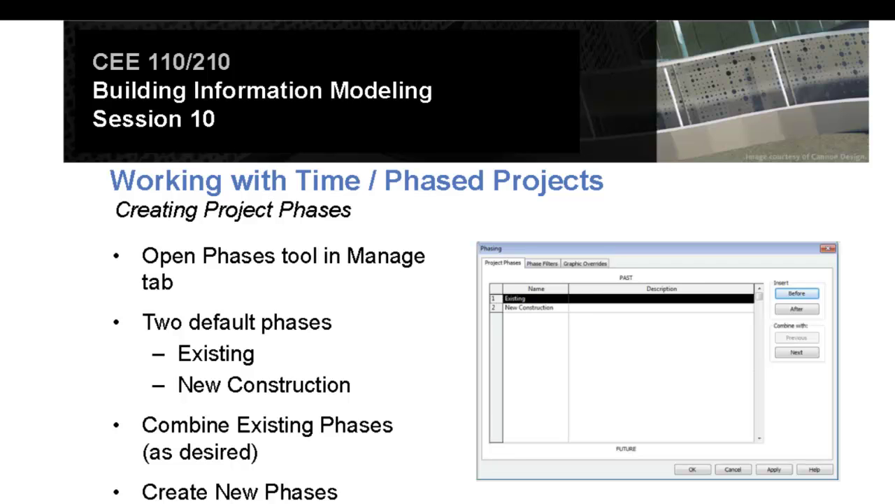
{"action": "key", "text": "Right"}
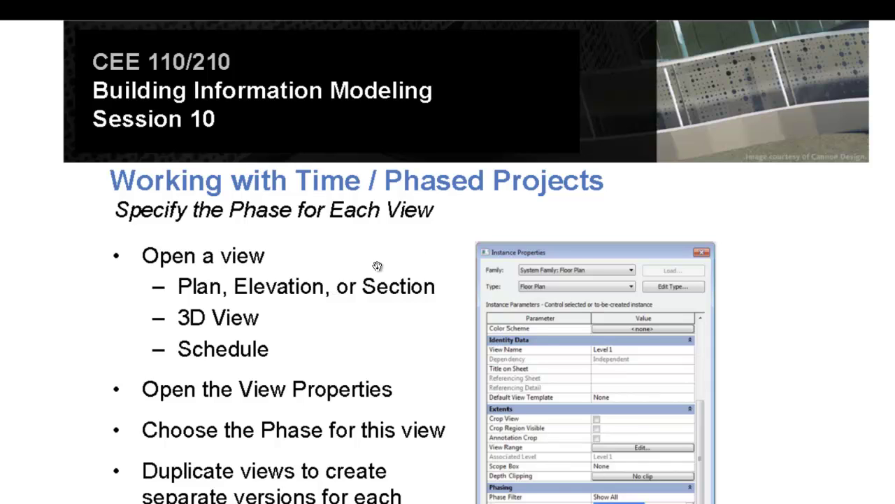
{"action": "key", "text": "Right"}
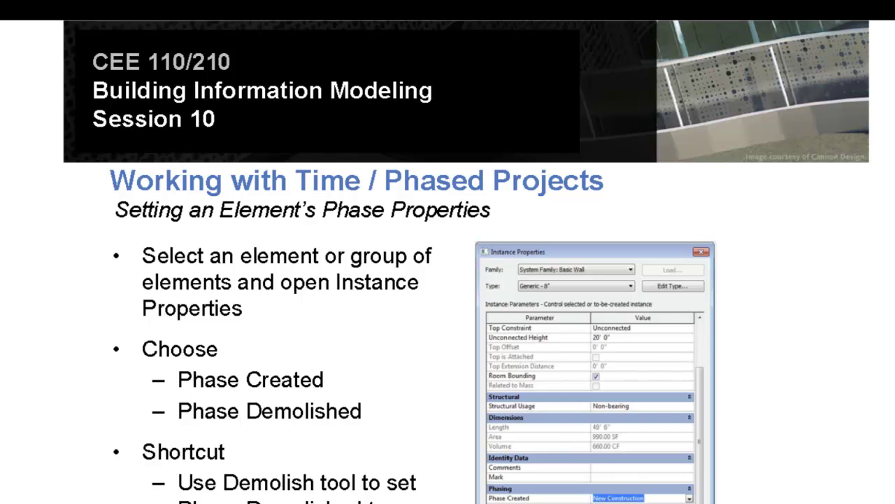
{"action": "key", "text": "Right"}
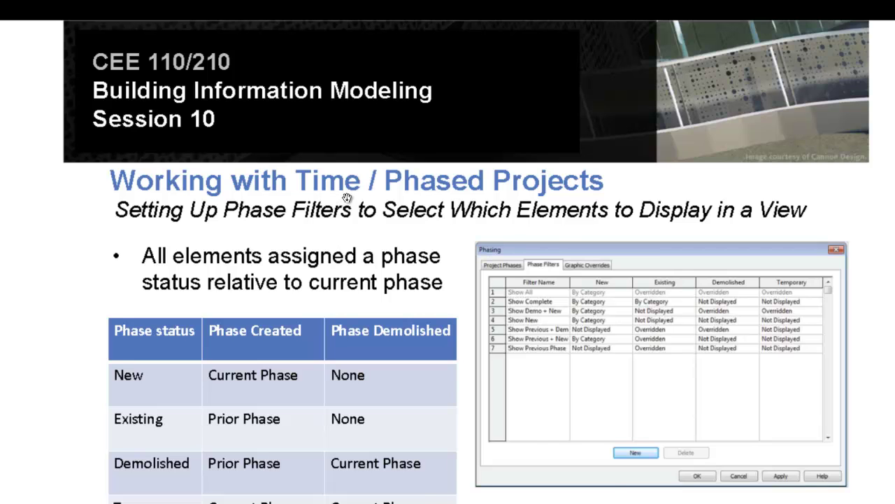
{"action": "key", "text": "Right"}
{"action": "key", "text": "Right"}
{"action": "key", "text": "Left"}
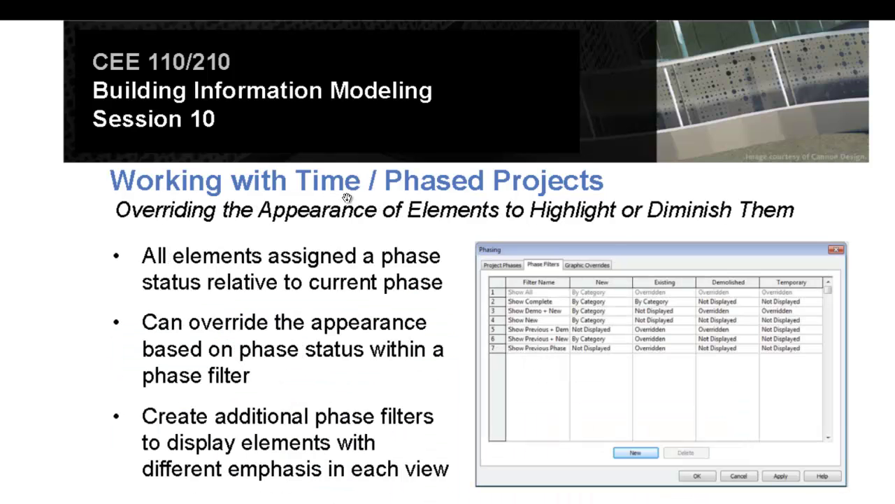
{"action": "key", "text": "Right"}
{"action": "key", "text": "Right"}
{"action": "key", "text": "Right"}
{"action": "key", "text": "Right"}
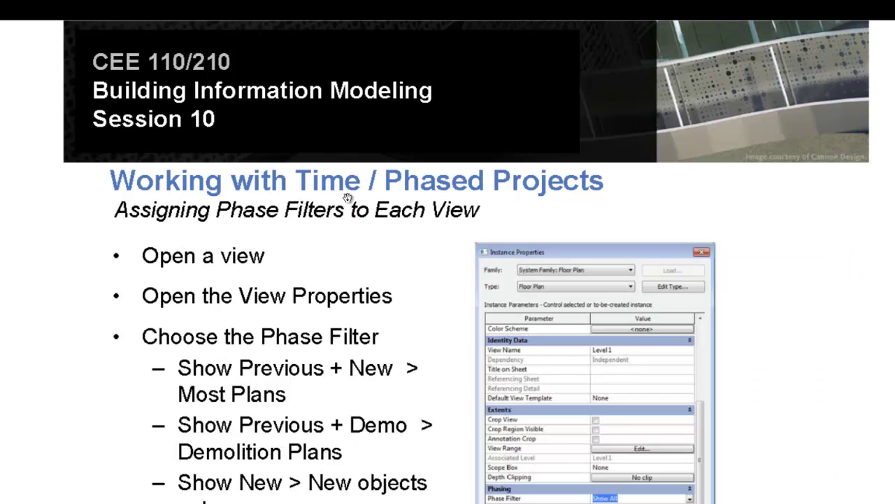
{"action": "key", "text": "Left"}
{"action": "key", "text": "Left"}
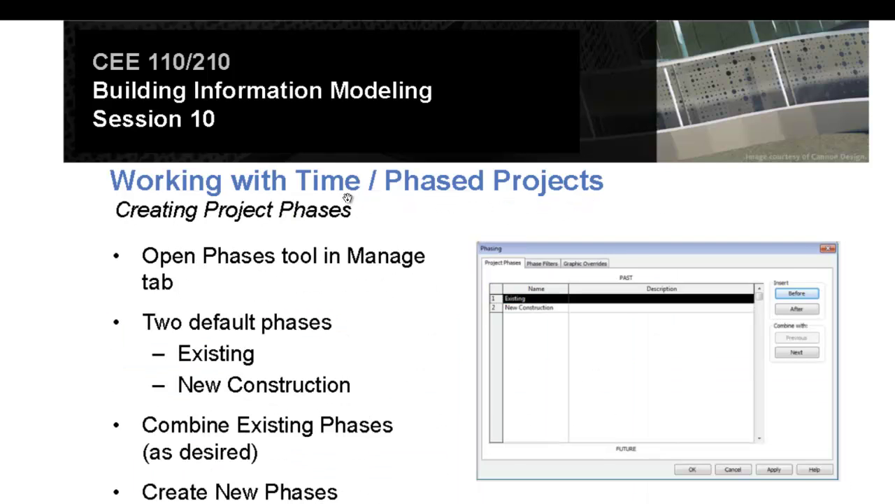
{"action": "key", "text": "Right"}
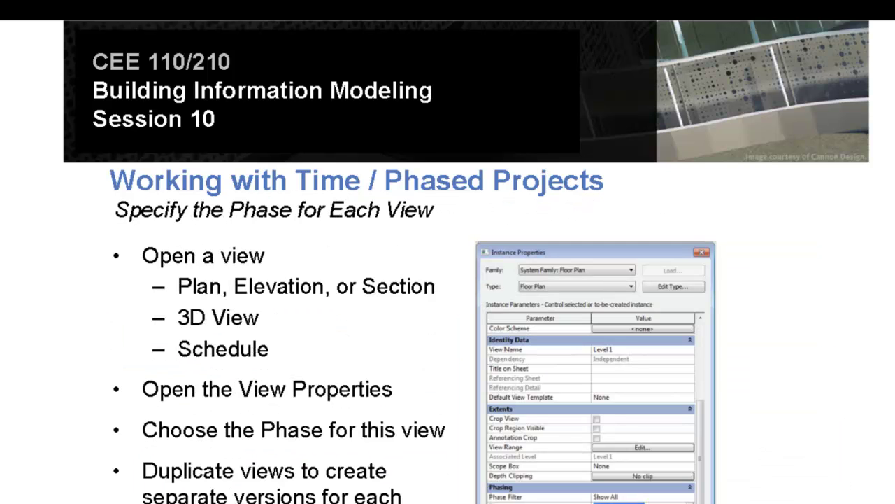
{"action": "key", "text": "Right"}
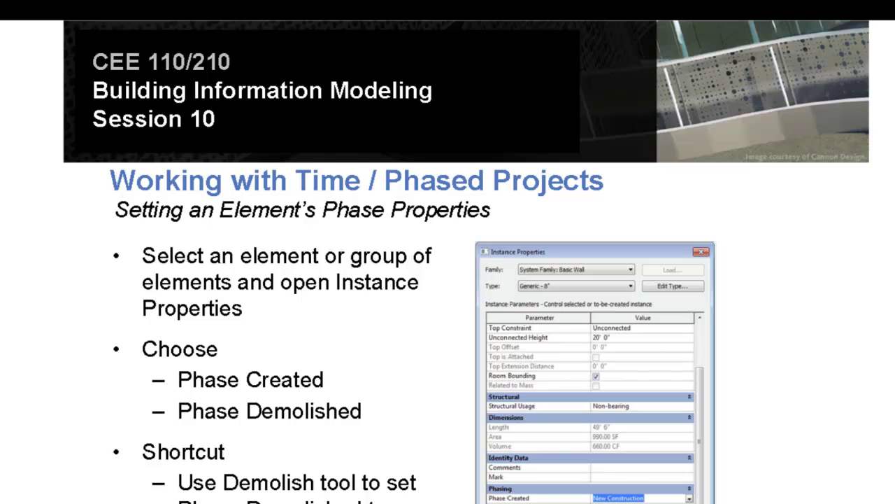
{"action": "key", "text": "Escape"}
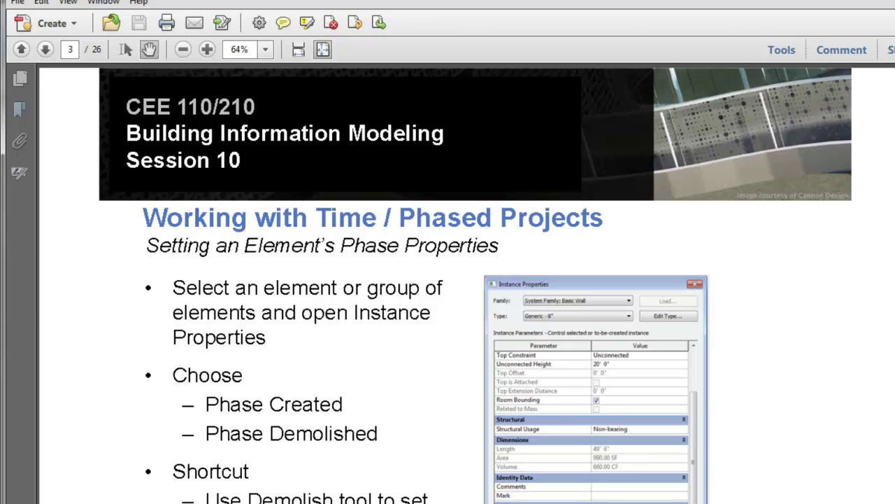
Step: Switch back to the Revit ranch house project and duplicate the {3D} view without detailing
{"action": "key", "text": "alt+Tab"}
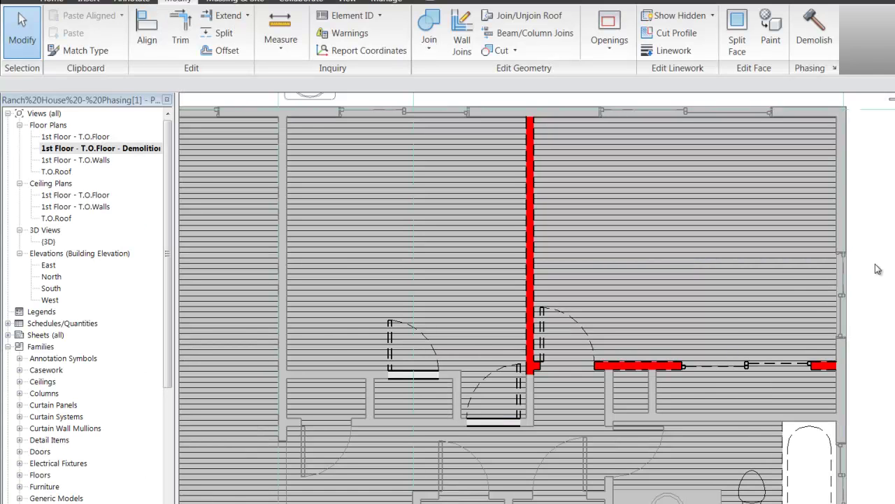
{"action": "scroll", "coordinate": [879, 270], "scroll_direction": "down", "scroll_amount": 2}
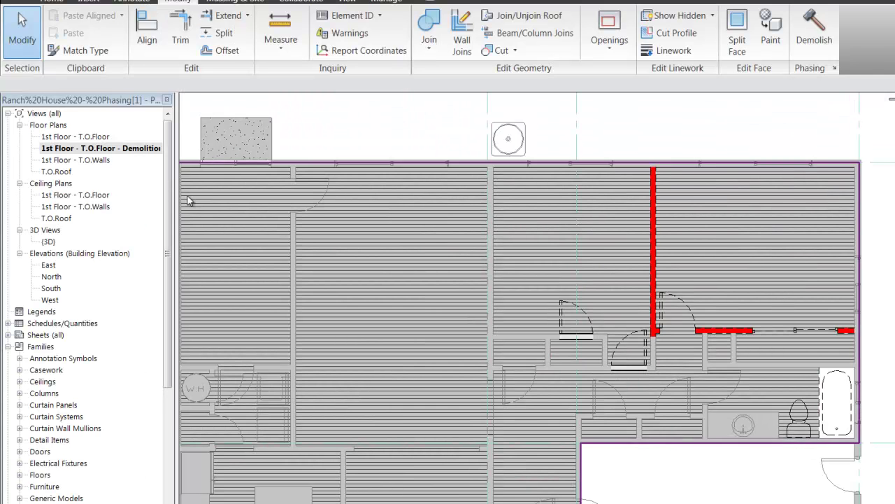
{"action": "left_click", "coordinate": [170, 210]}
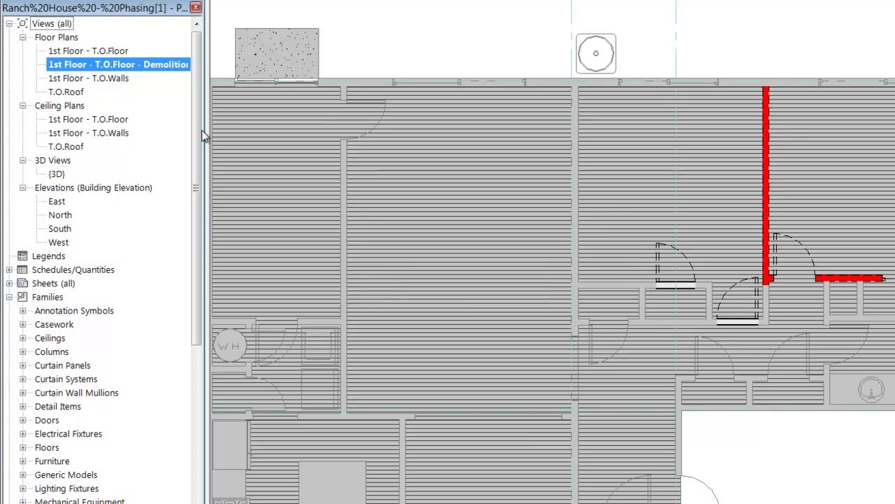
{"action": "right_click", "coordinate": [62, 176]}
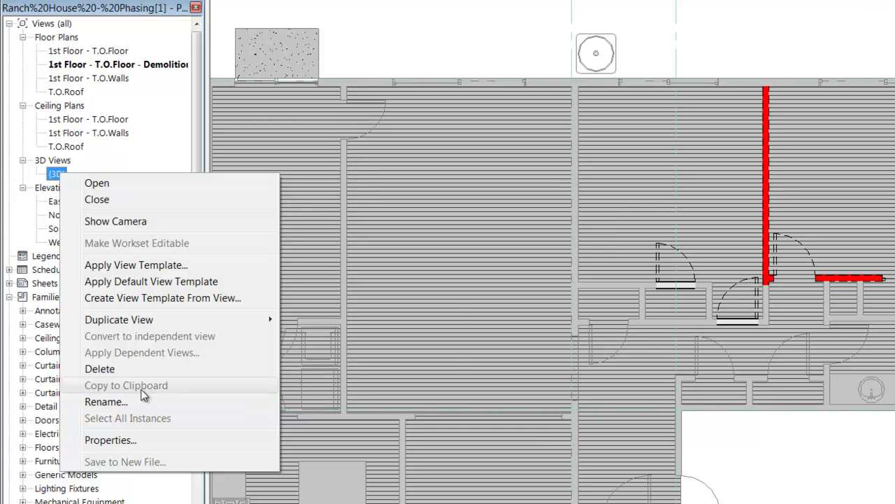
{"action": "mouse_move", "coordinate": [167, 322]}
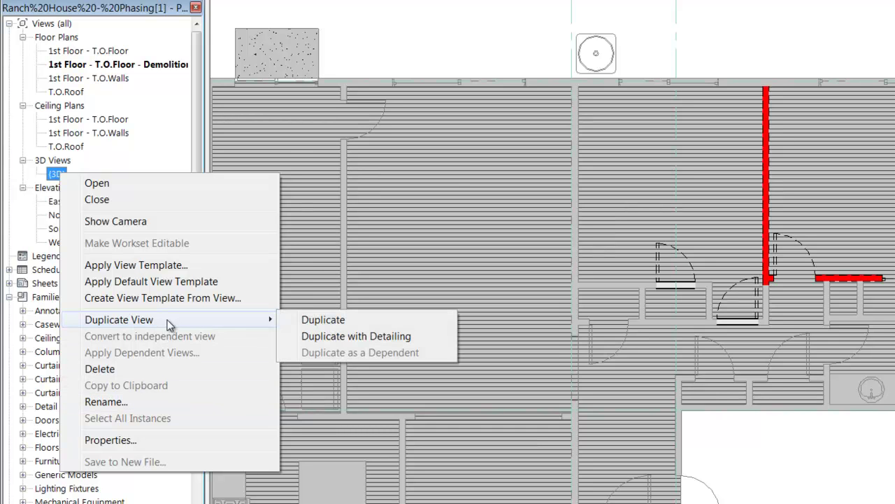
{"action": "left_click", "coordinate": [328, 319]}
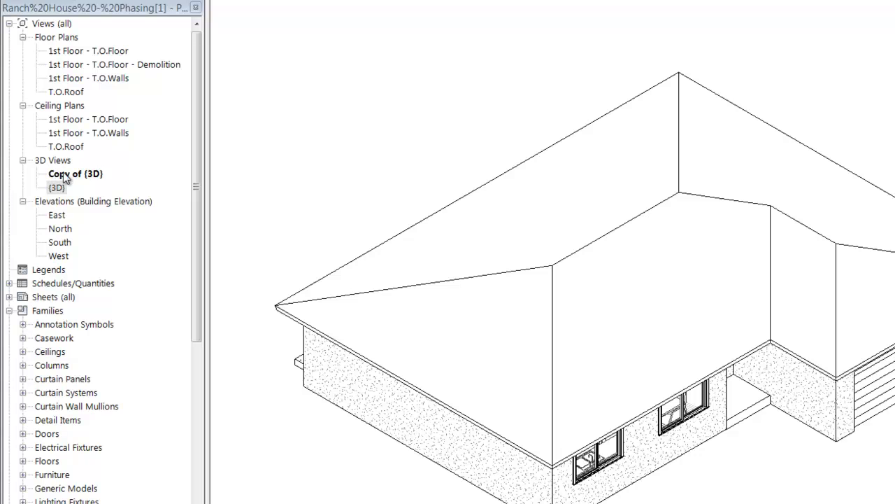
Step: Rename the duplicated 3D view as "3D Demolition"
{"action": "left_click", "coordinate": [93, 175]}
{"action": "right_click", "coordinate": [91, 175]}
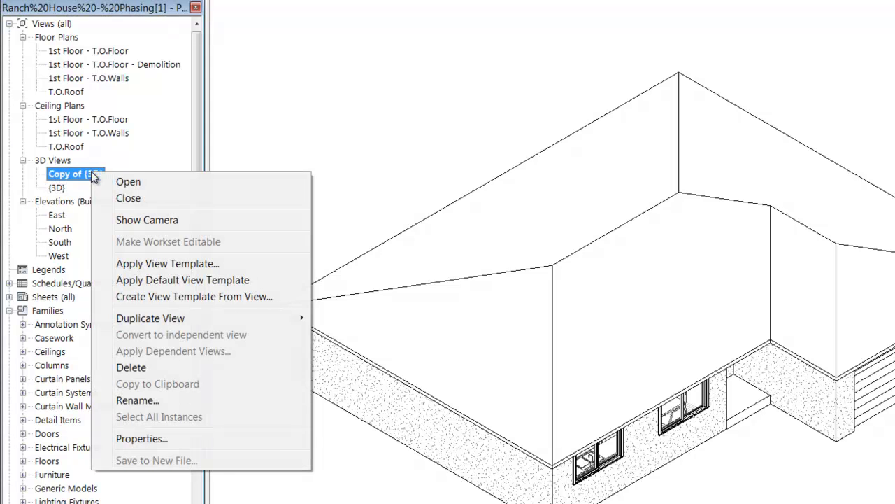
{"action": "left_click", "coordinate": [154, 398]}
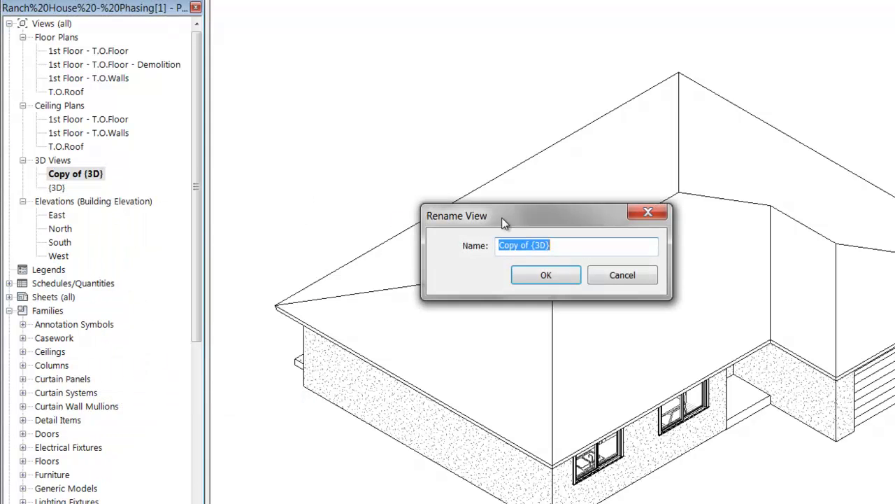
{"action": "type", "text": "3D Demot"}
{"action": "key", "text": "BackSpace"}
{"action": "type", "text": "lition"}
{"action": "key", "text": "Return"}
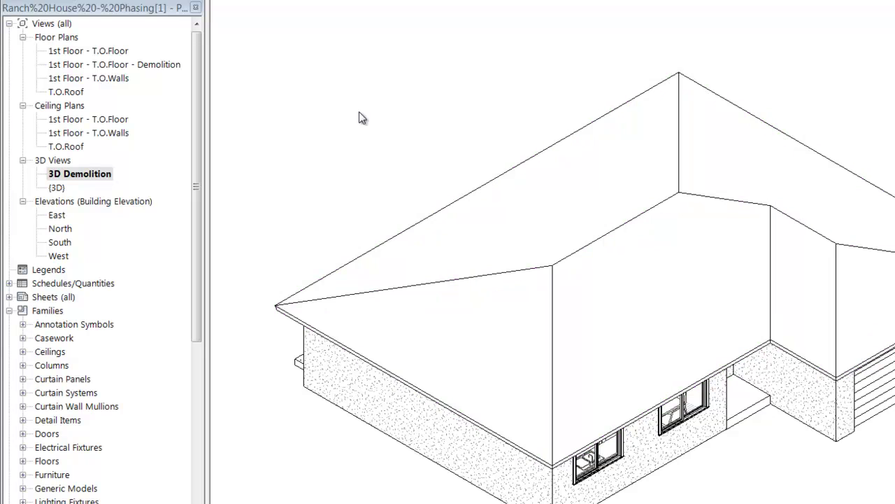
Step: Set the phase of the 3D Demolition view to Renovation in its view properties
{"action": "right_click", "coordinate": [88, 175]}
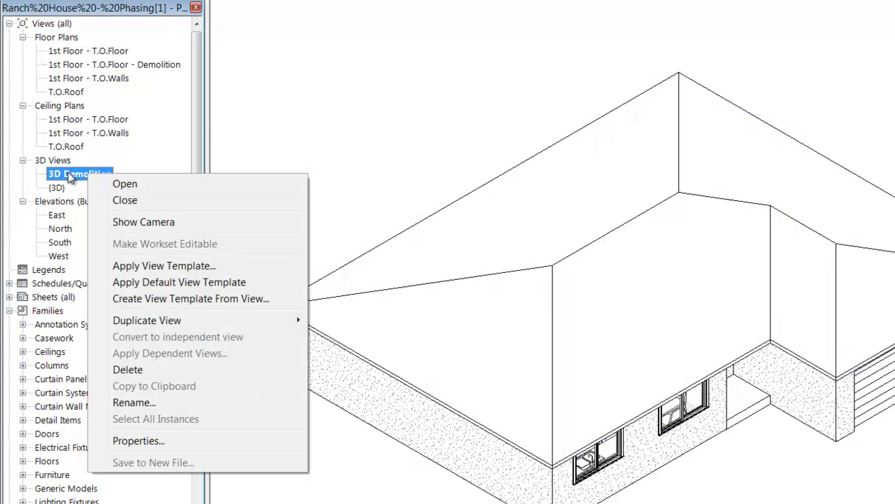
{"action": "left_click", "coordinate": [138, 440]}
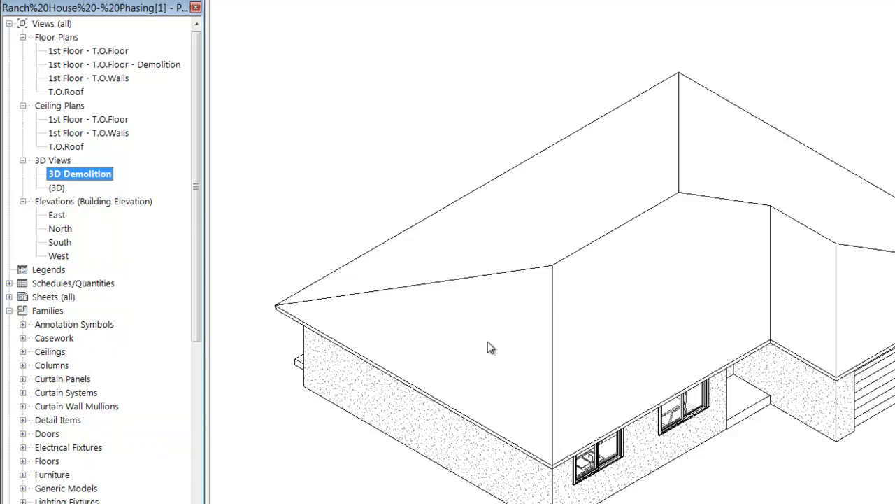
{"action": "left_click_drag", "start_coordinate": [702, 216], "coordinate": [700, 366]}
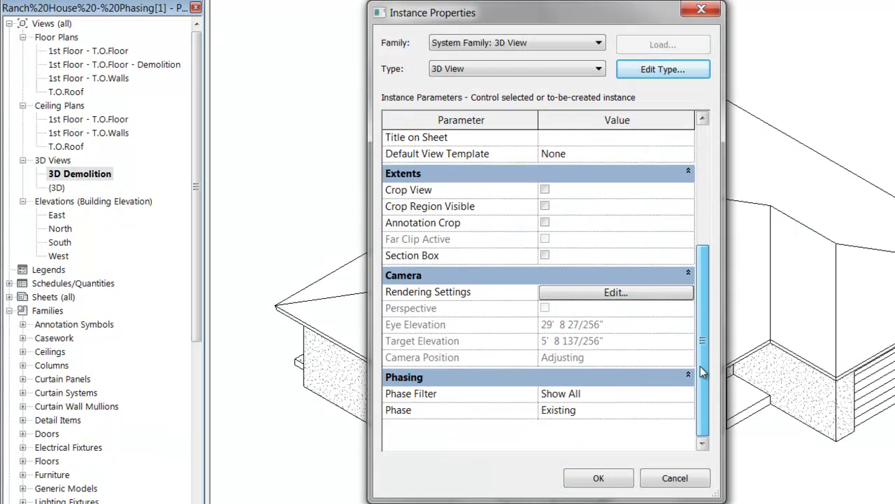
{"action": "left_click", "coordinate": [668, 408]}
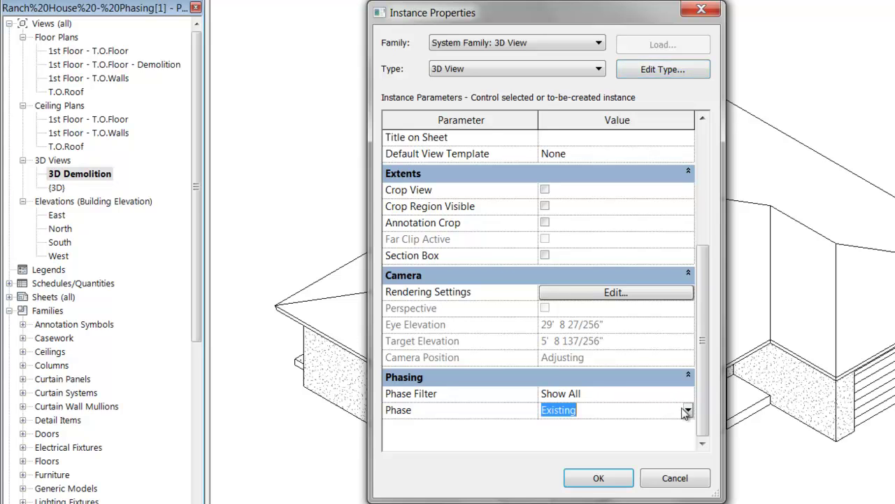
{"action": "left_click", "coordinate": [688, 411]}
{"action": "left_click", "coordinate": [598, 439]}
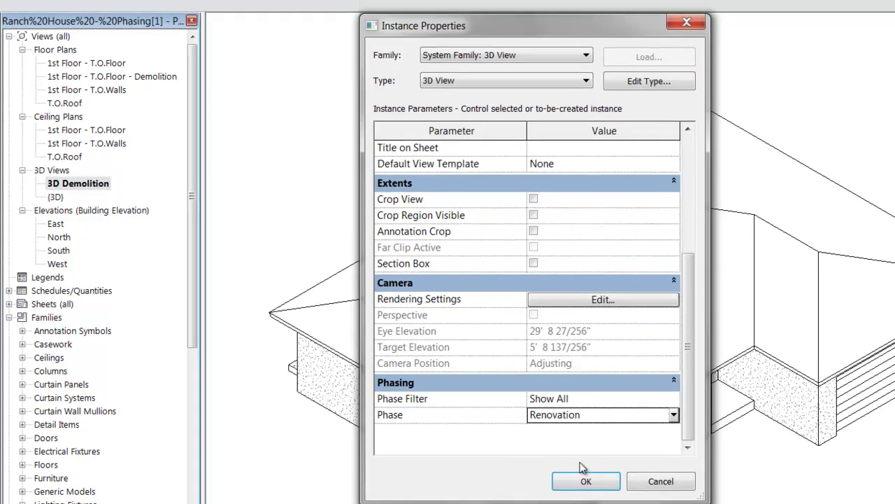
{"action": "left_click", "coordinate": [598, 478]}
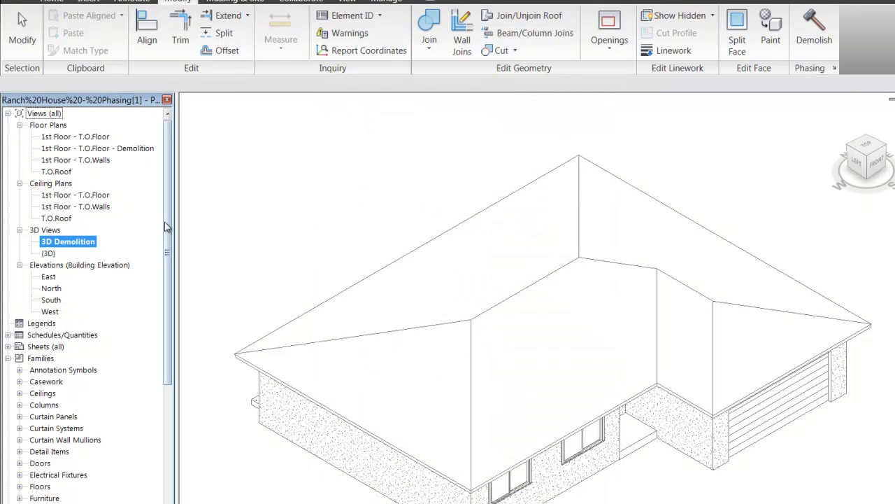
Step: Hide the roof element in the 3D Demolition view
{"action": "left_click", "coordinate": [317, 264]}
{"action": "left_click", "coordinate": [338, 301]}
{"action": "right_click", "coordinate": [339, 301]}
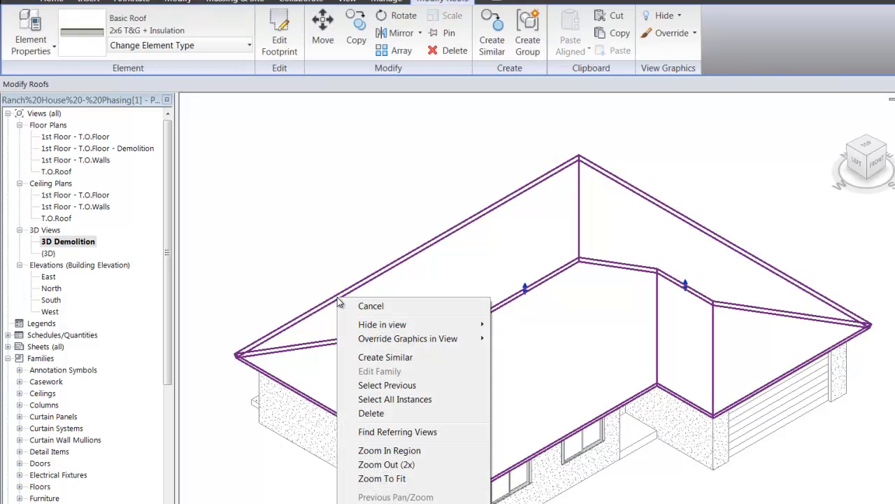
{"action": "mouse_move", "coordinate": [383, 329]}
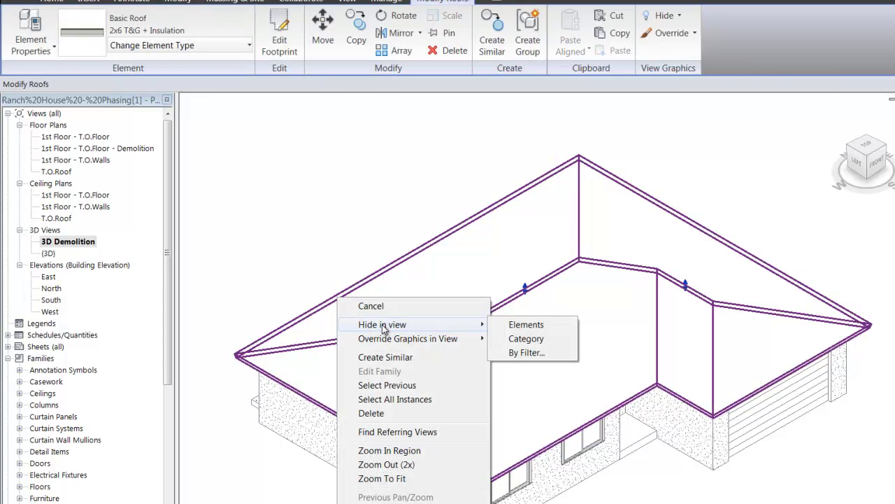
{"action": "left_click", "coordinate": [515, 326]}
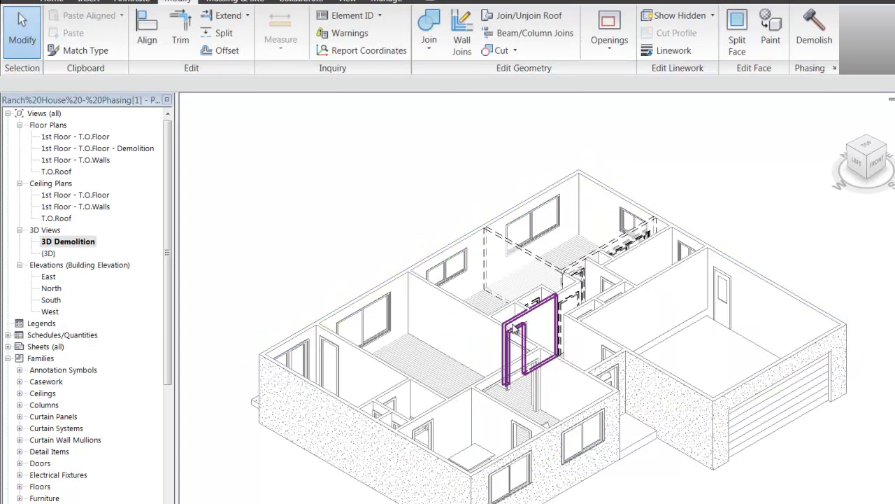
Step: Examine how the demolished walls, doors and fixtures are drawn in the 3D Demolition view
{"action": "scroll", "coordinate": [608, 172], "scroll_direction": "up", "scroll_amount": 1}
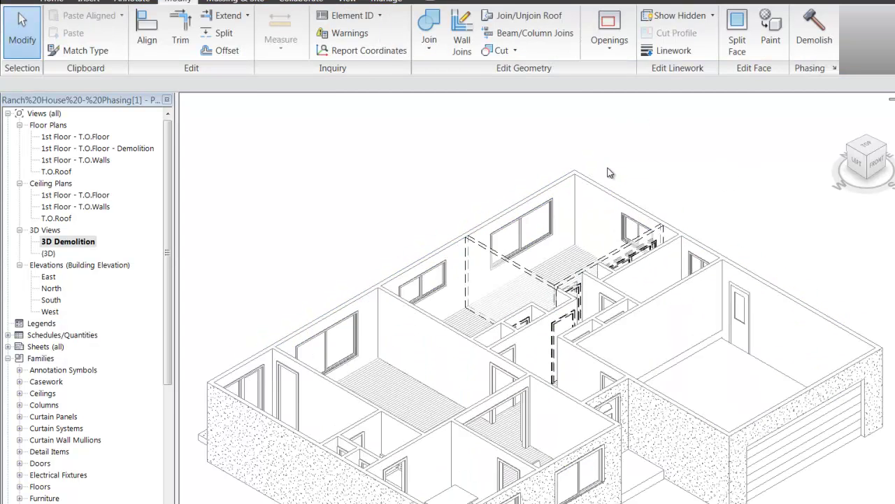
{"action": "scroll", "coordinate": [608, 173], "scroll_direction": "up", "scroll_amount": 2}
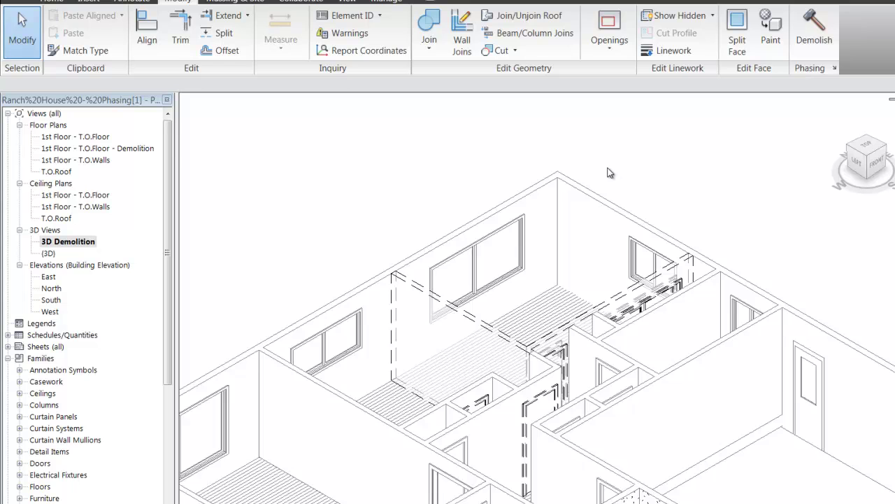
{"action": "scroll", "coordinate": [608, 173], "scroll_direction": "down", "scroll_amount": 2}
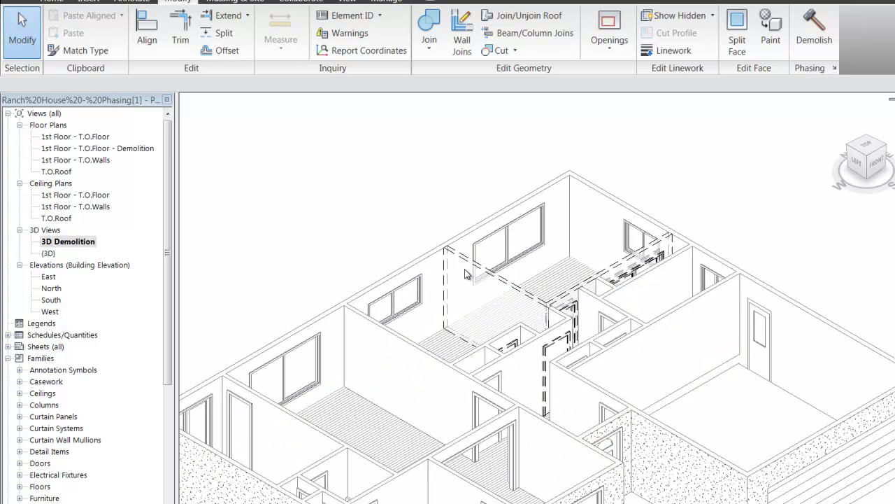
{"action": "scroll", "coordinate": [463, 269], "scroll_direction": "up", "scroll_amount": 1}
{"action": "scroll", "coordinate": [566, 186], "scroll_direction": "up", "scroll_amount": 3}
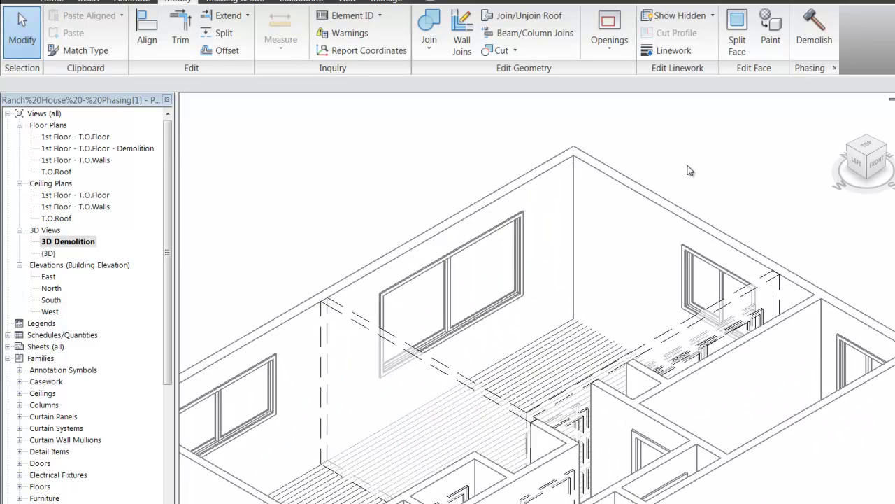
{"action": "scroll", "coordinate": [690, 170], "scroll_direction": "down", "scroll_amount": 3}
{"action": "scroll", "coordinate": [689, 170], "scroll_direction": "up", "scroll_amount": 2}
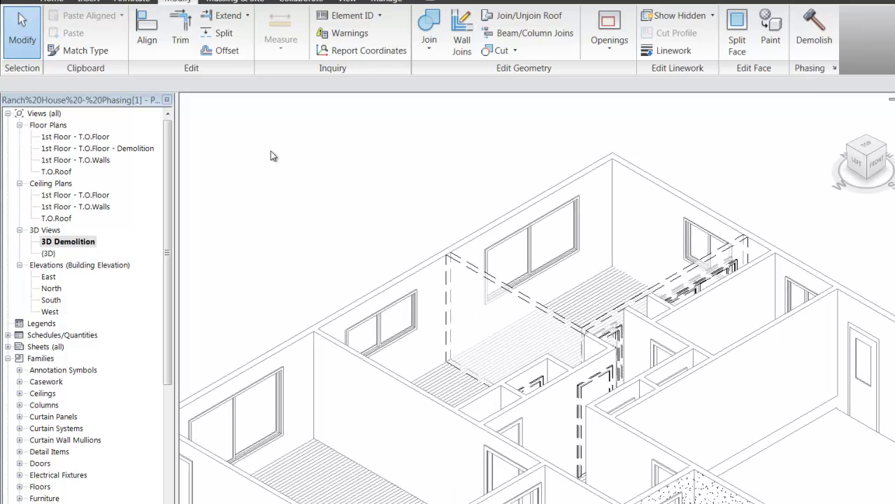
{"action": "scroll", "coordinate": [271, 151], "scroll_direction": "down", "scroll_amount": 1}
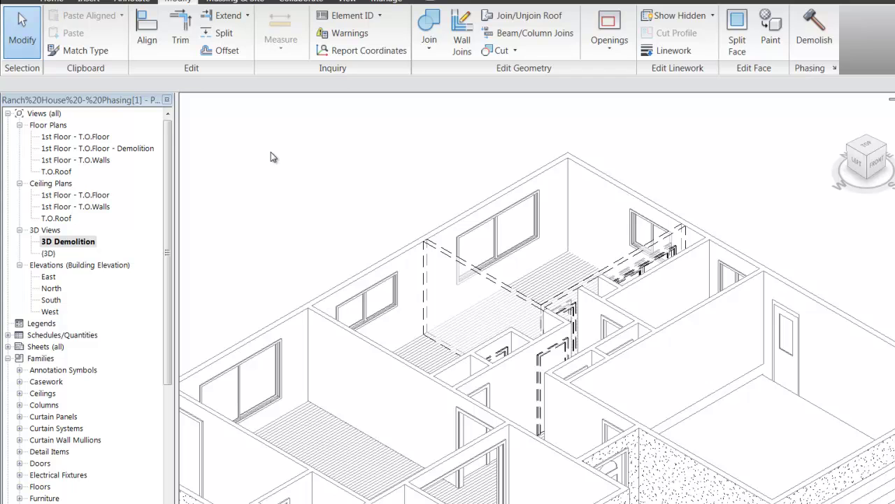
{"action": "right_click", "coordinate": [282, 168]}
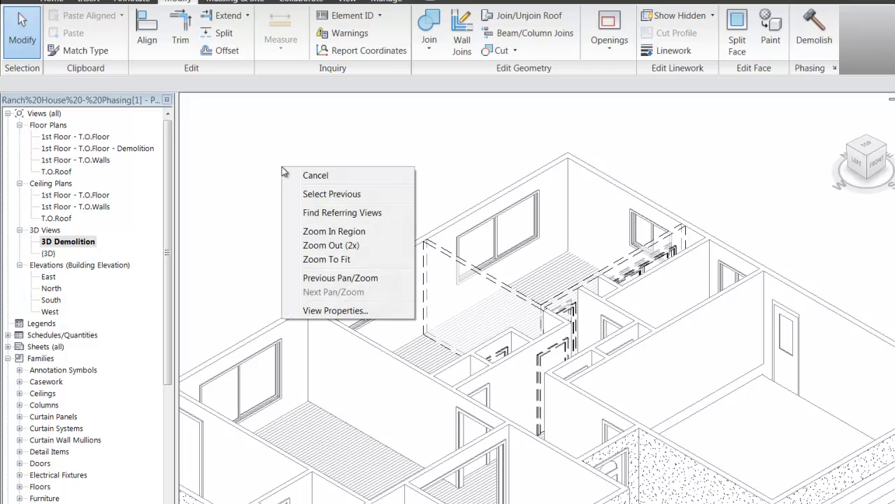
{"action": "left_click", "coordinate": [352, 155]}
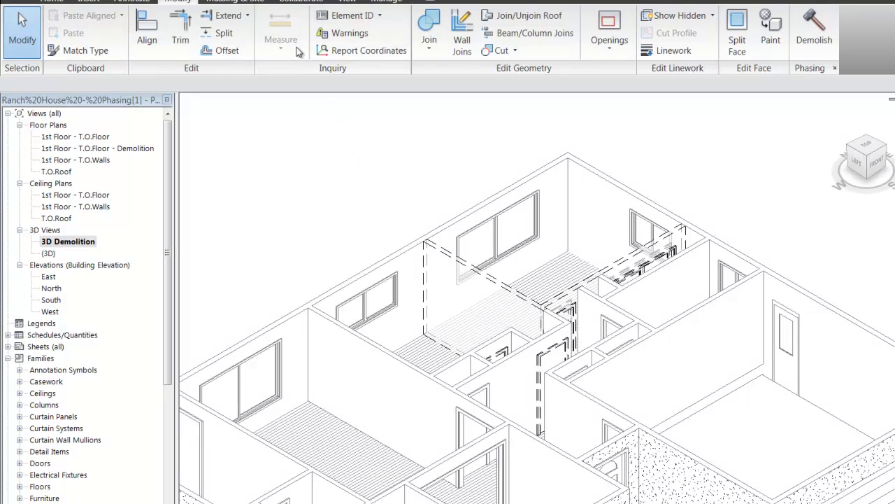
Step: Review the project's phasing graphic overrides and phase filters, widening the Filter Name column to read the full names
{"action": "left_click", "coordinate": [380, 2]}
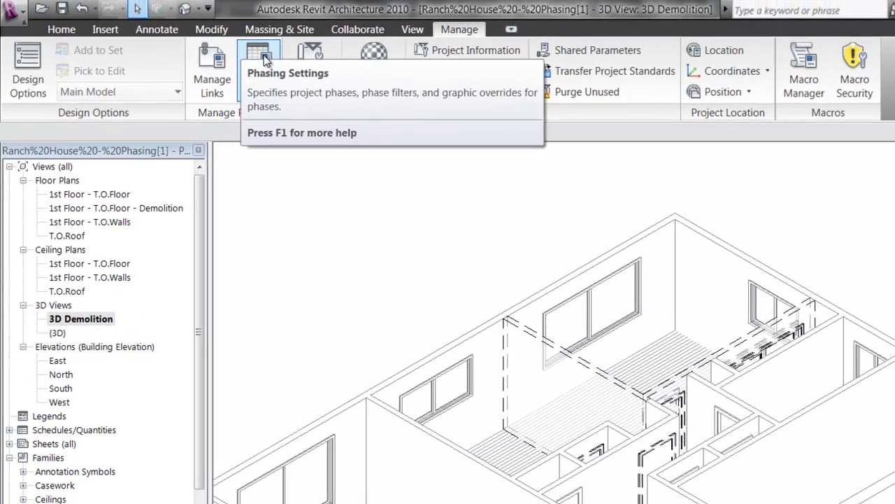
{"action": "left_click", "coordinate": [217, 31]}
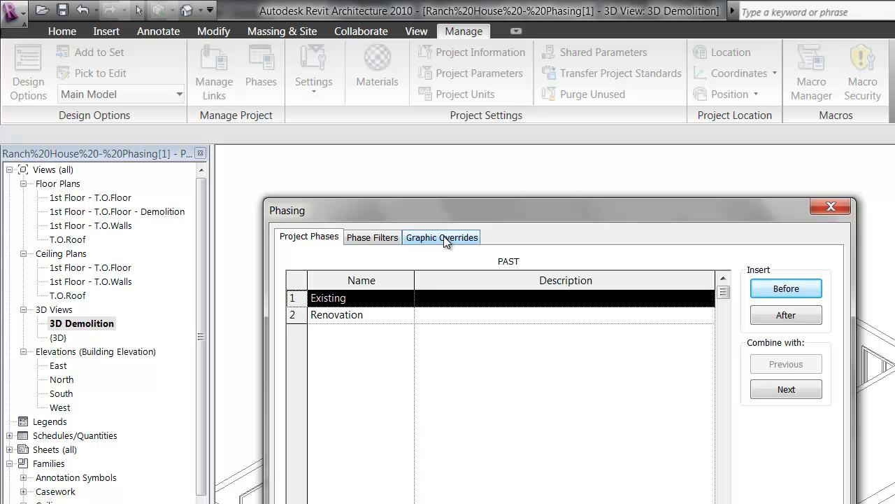
{"action": "left_click", "coordinate": [443, 237]}
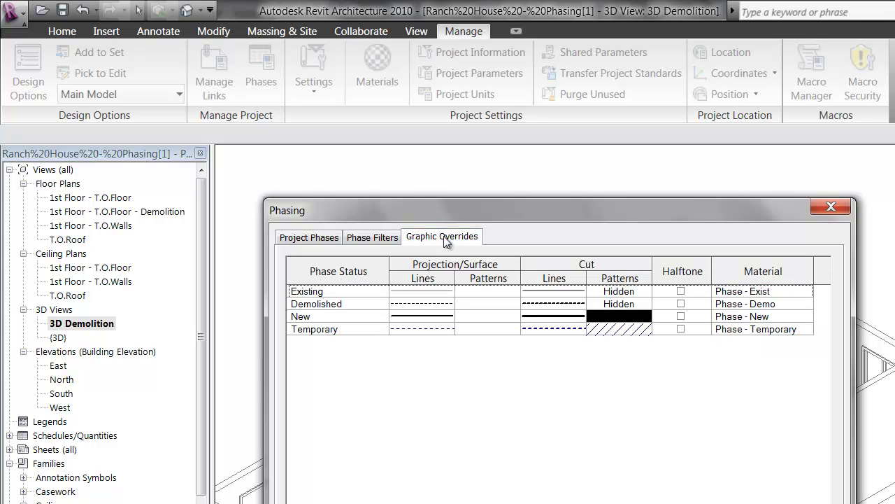
{"action": "left_click", "coordinate": [357, 236]}
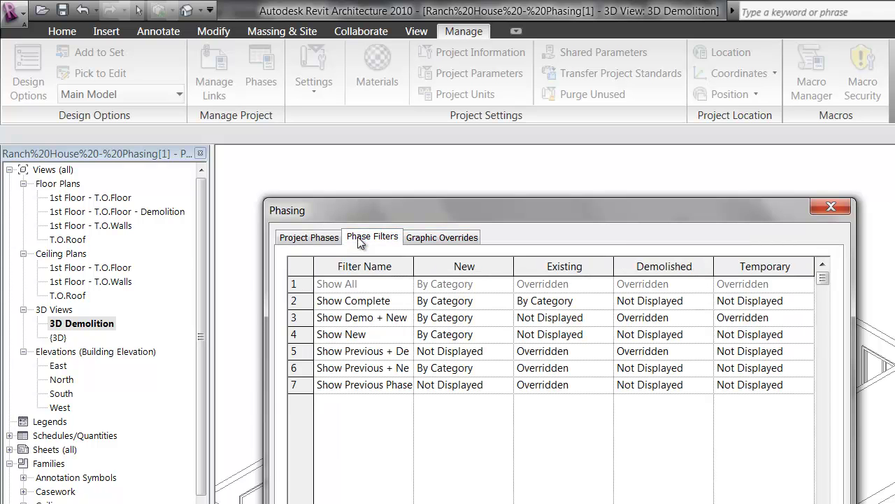
{"action": "left_click", "coordinate": [305, 238]}
{"action": "left_click", "coordinate": [368, 239]}
{"action": "left_click_drag", "start_coordinate": [393, 209], "coordinate": [226, 70]}
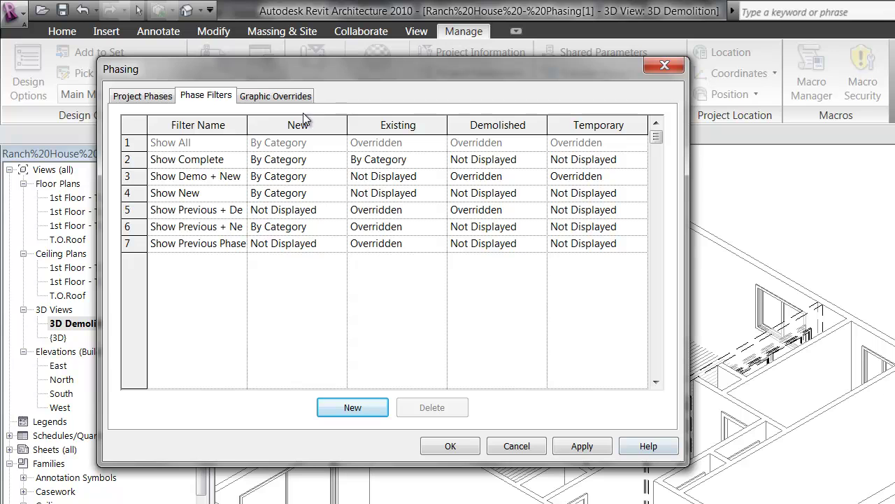
{"action": "left_click_drag", "start_coordinate": [251, 124], "coordinate": [293, 121]}
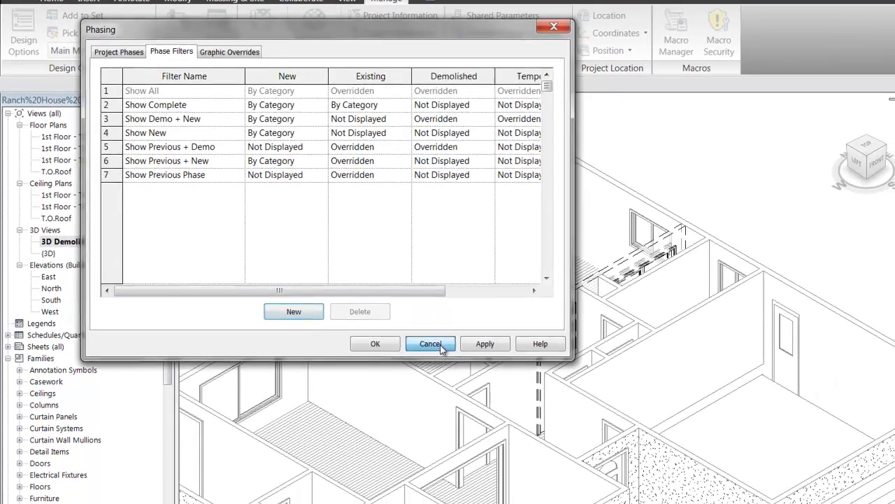
Step: Display the 3D Demolition view shaded and inspect the demolished walls across the whole house
{"action": "left_click", "coordinate": [475, 390]}
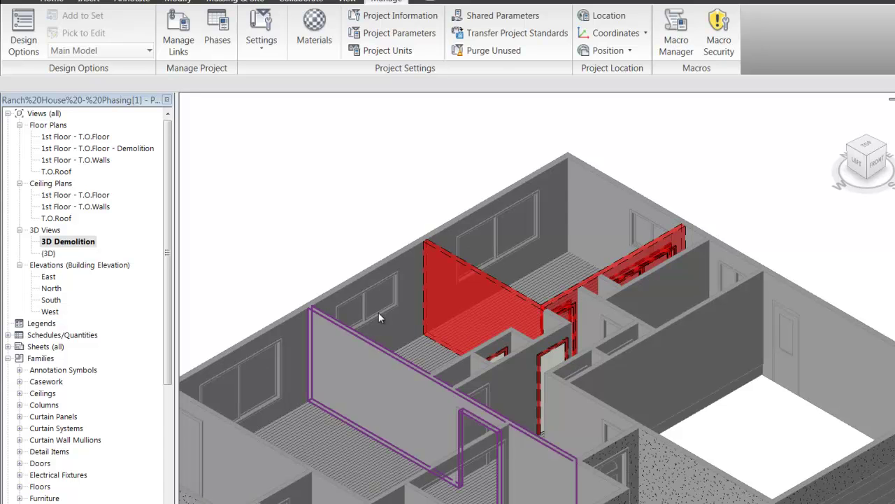
{"action": "scroll", "coordinate": [400, 235], "scroll_direction": "down", "scroll_amount": 2}
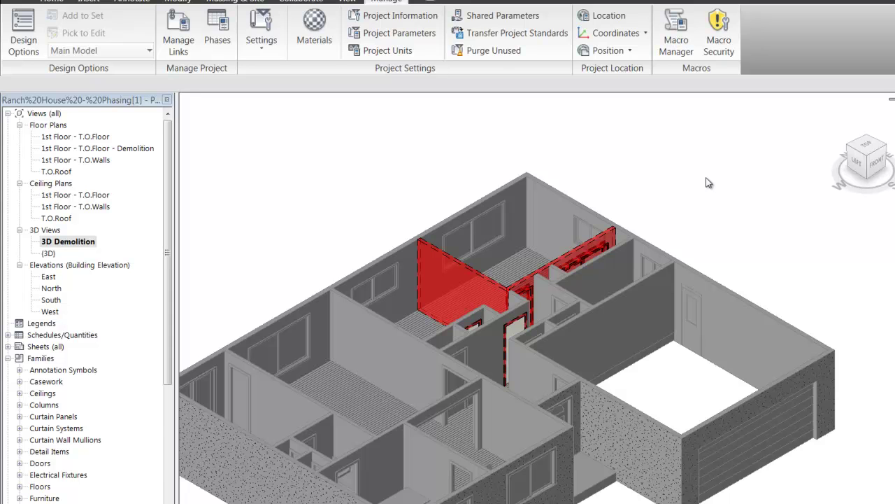
{"action": "scroll", "coordinate": [709, 184], "scroll_direction": "down", "scroll_amount": 1}
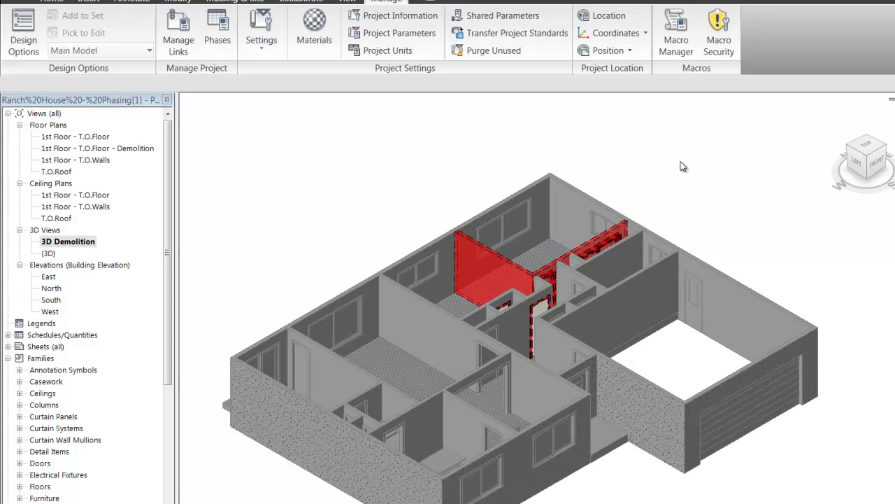
{"action": "middle_click_drag", "start_coordinate": [570, 185], "coordinate": [587, 176]}
{"action": "scroll", "coordinate": [580, 208], "scroll_direction": "up", "scroll_amount": 1}
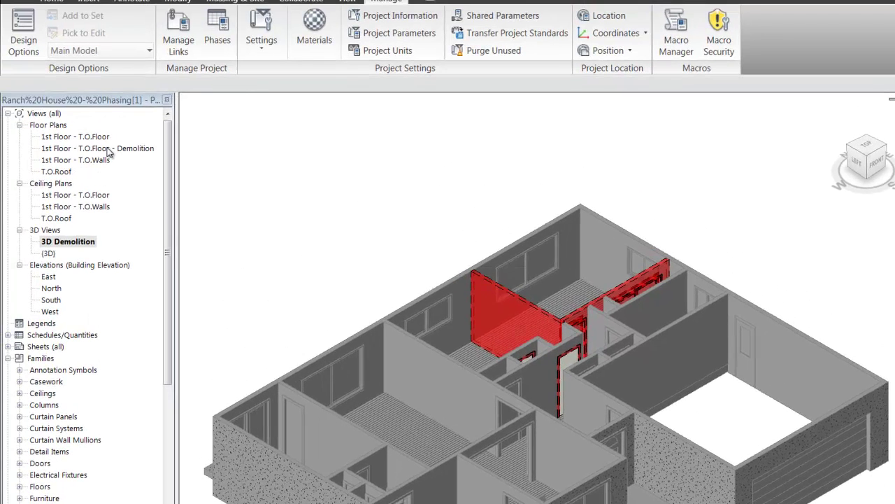
Step: Open the 1st Floor - T.O.Floor - Demolition plan and inspect the demolished bedroom walls and doors
{"action": "left_click", "coordinate": [107, 148]}
{"action": "double_click", "coordinate": [107, 149]}
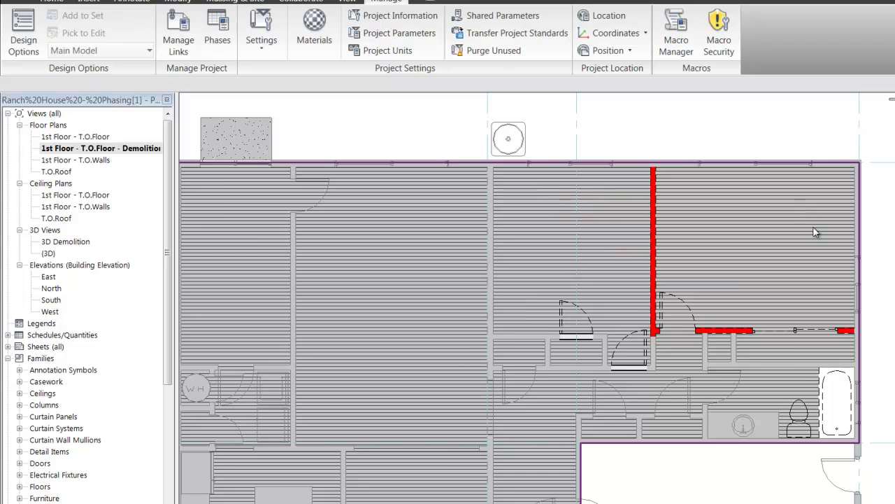
{"action": "scroll", "coordinate": [818, 235], "scroll_direction": "up", "scroll_amount": 3}
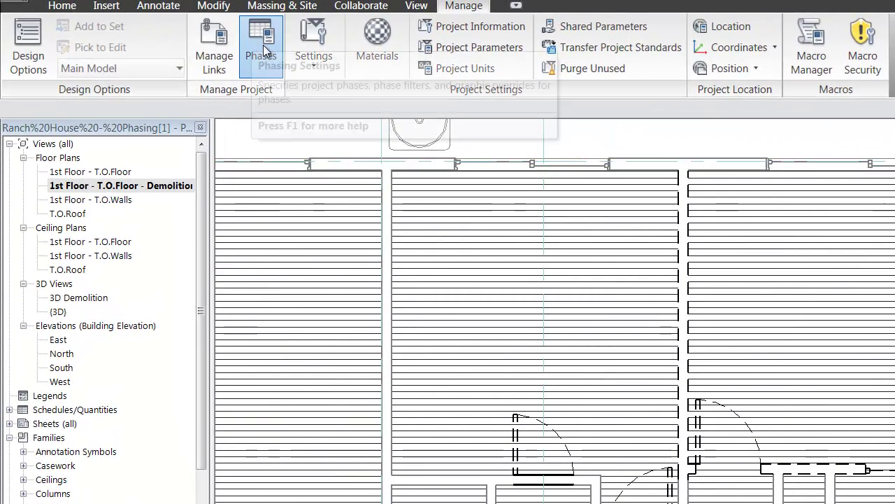
Step: Set the color override of the Demolished status's cut pattern to Red in the project's phasing graphic overrides
{"action": "left_click", "coordinate": [249, 49]}
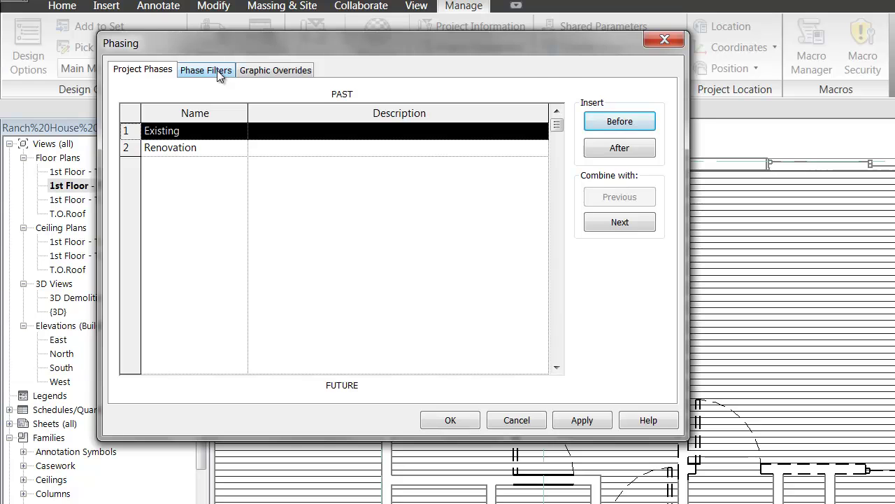
{"action": "left_click", "coordinate": [258, 71]}
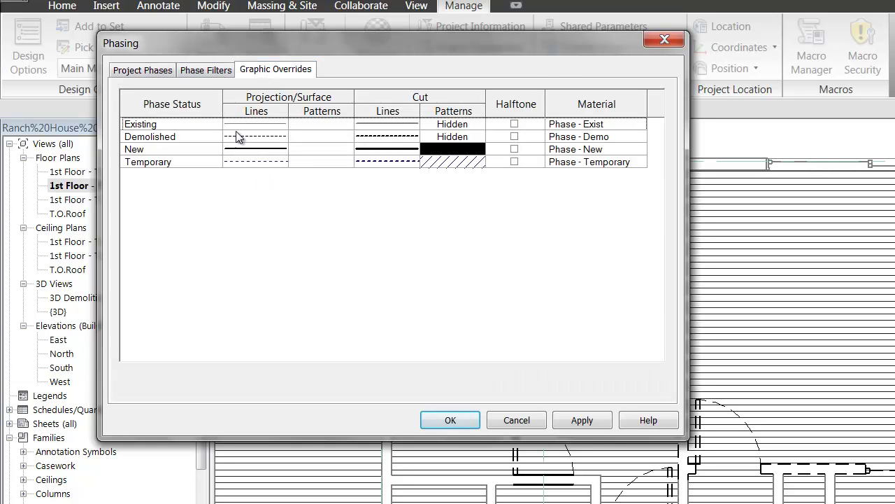
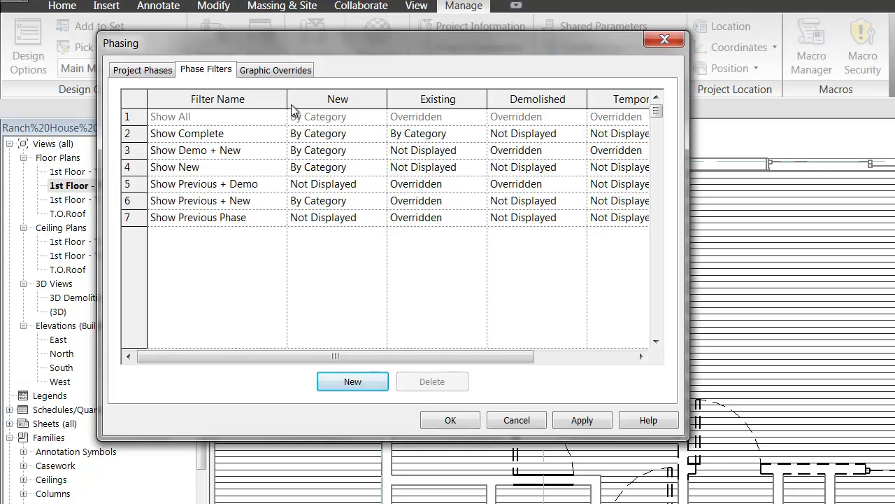
{"action": "left_click", "coordinate": [274, 70]}
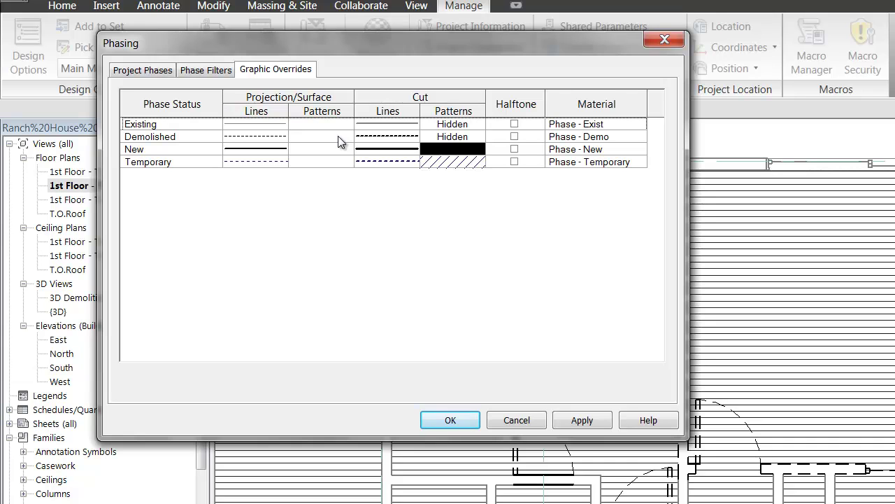
{"action": "left_click", "coordinate": [467, 137]}
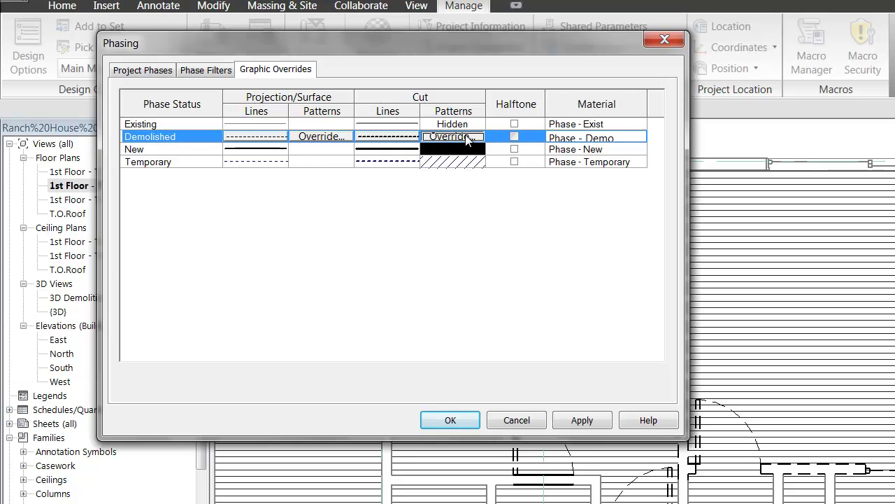
{"action": "left_click", "coordinate": [467, 137]}
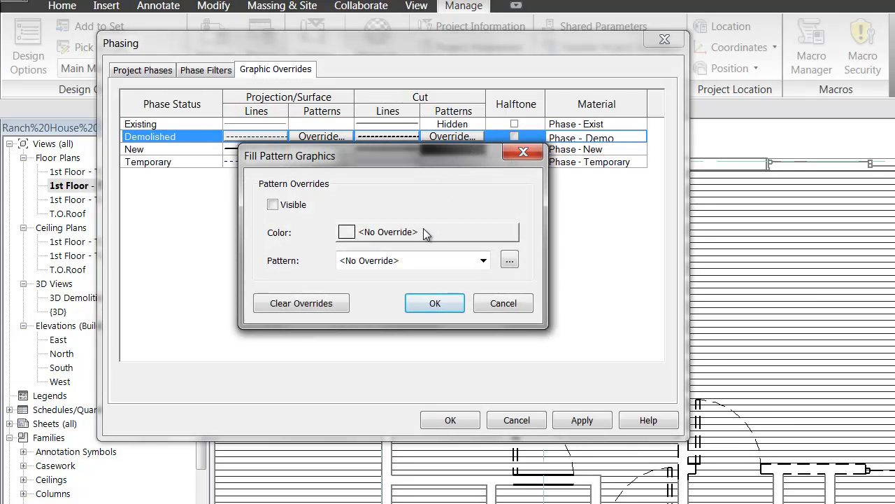
{"action": "left_click", "coordinate": [379, 232]}
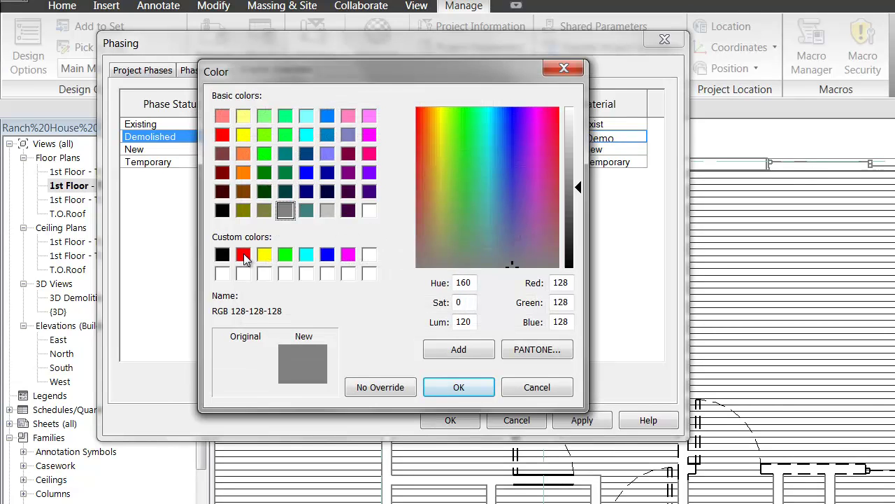
{"action": "left_click", "coordinate": [244, 253]}
{"action": "left_click", "coordinate": [443, 385]}
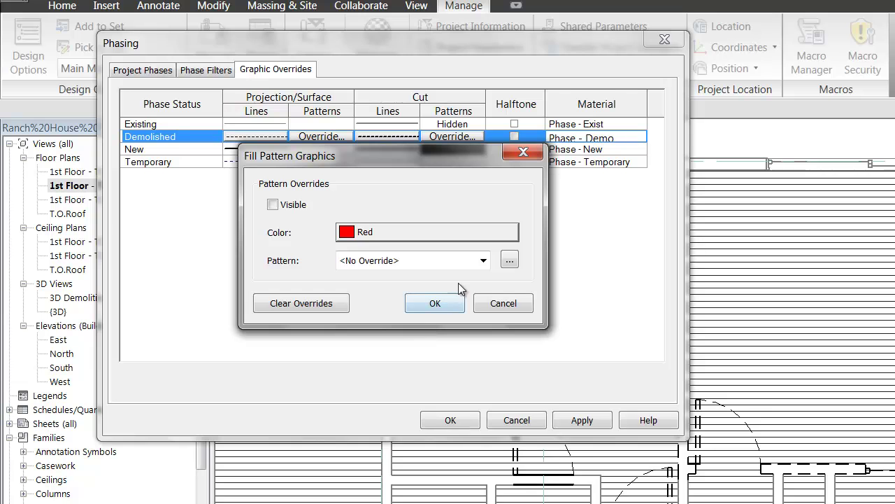
Step: Choose Solid fill as the cut pattern override for Demolished elements and accept the phasing settings
{"action": "left_click", "coordinate": [484, 260]}
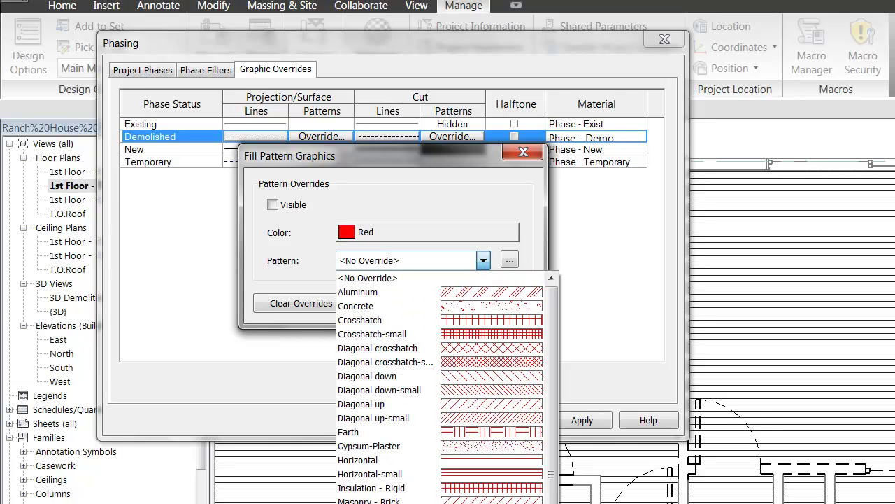
{"action": "left_click", "coordinate": [378, 502]}
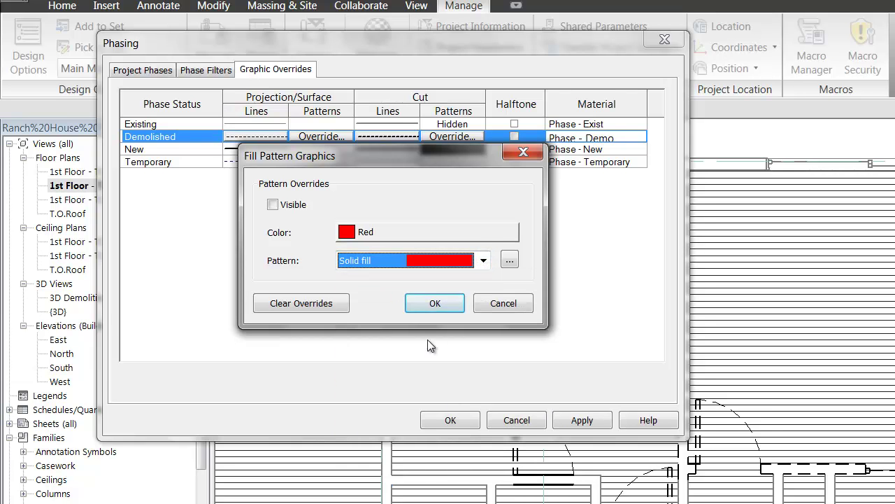
{"action": "left_click", "coordinate": [447, 303]}
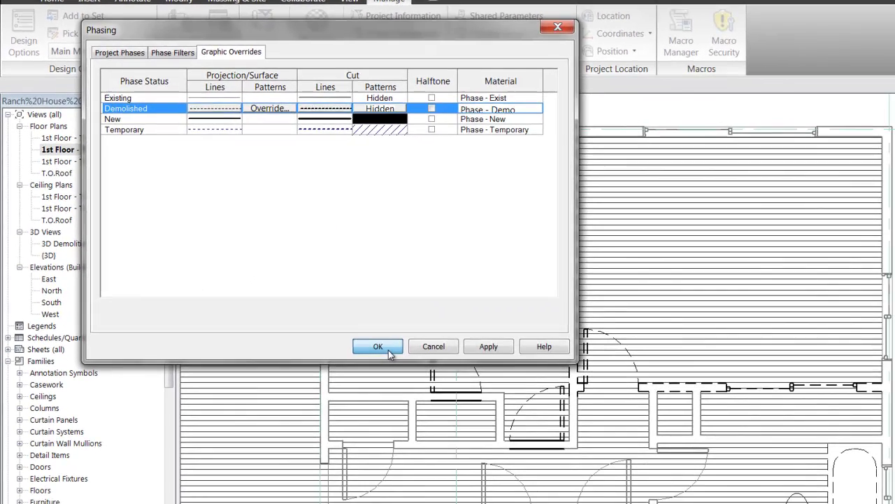
{"action": "left_click", "coordinate": [469, 421]}
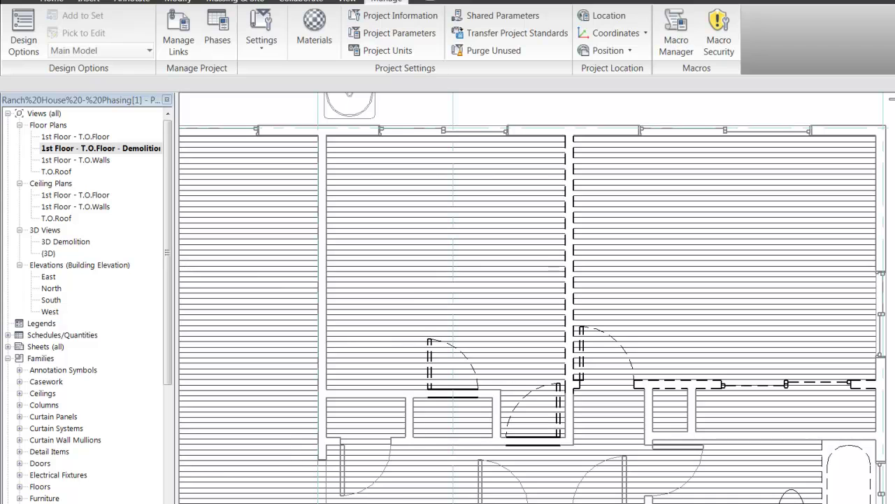
{"action": "left_click", "coordinate": [725, 130]}
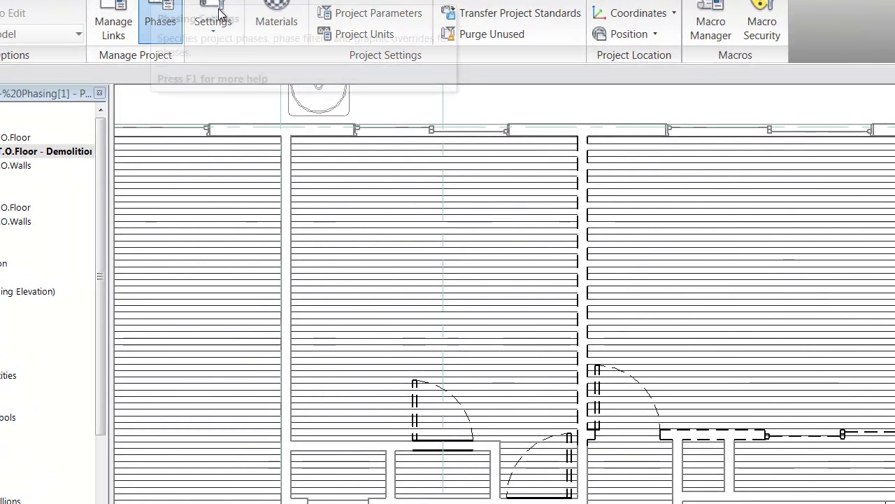
Step: Override the Demolished status's cut line color to Red in the phasing settings and apply the change to the plan
{"action": "left_click", "coordinate": [154, 8]}
{"action": "left_click", "coordinate": [165, 35]}
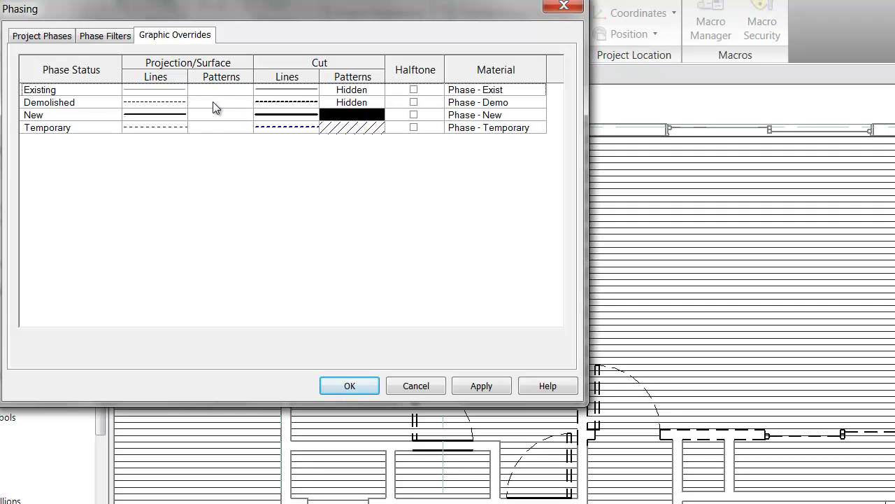
{"action": "left_click", "coordinate": [347, 106]}
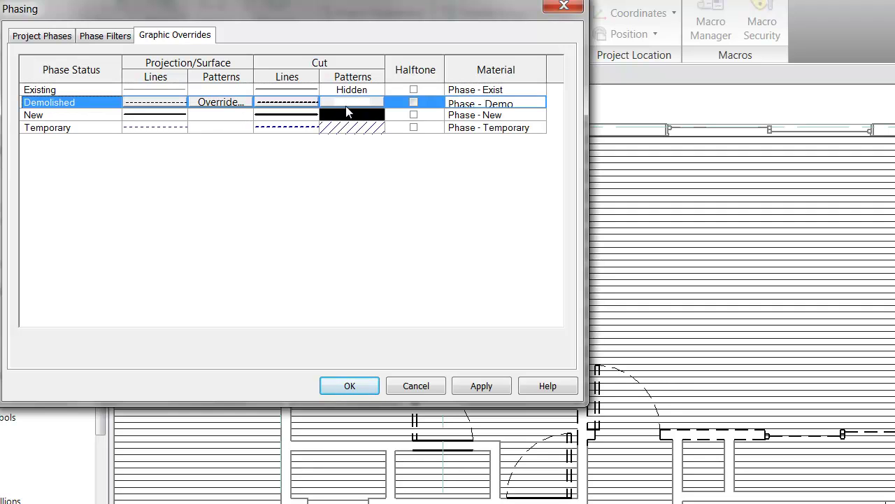
{"action": "left_click", "coordinate": [280, 103]}
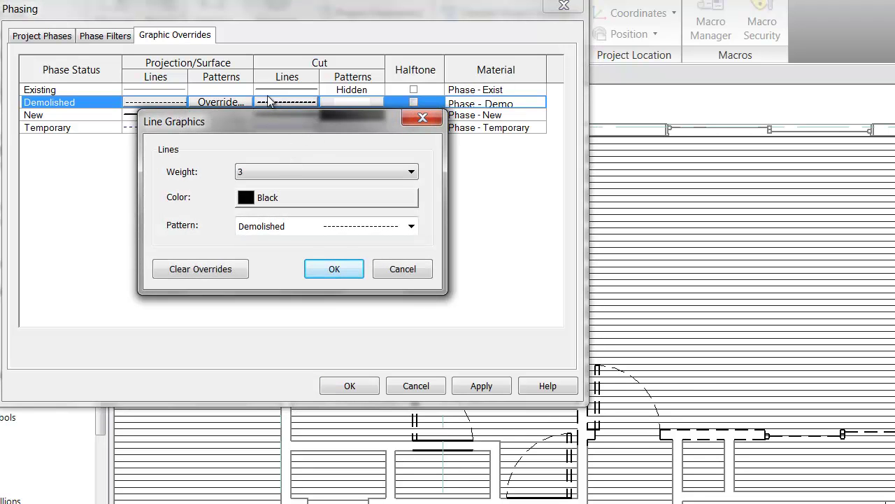
{"action": "left_click", "coordinate": [338, 195]}
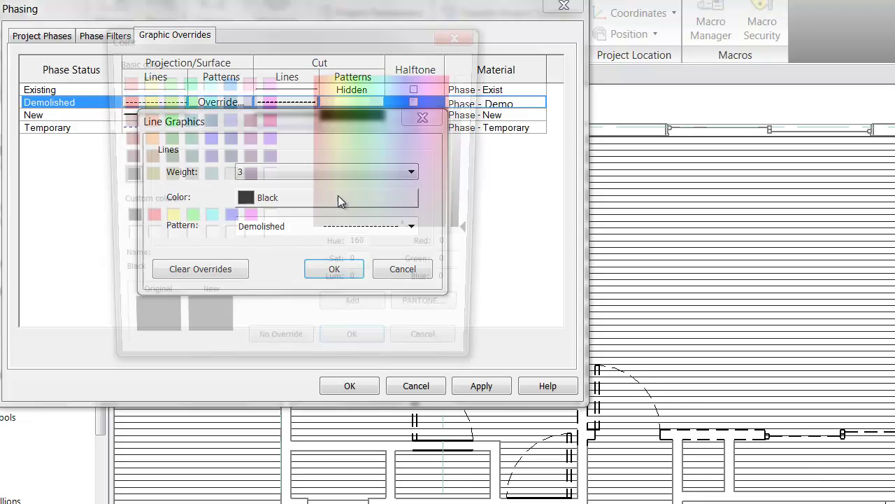
{"action": "left_click", "coordinate": [144, 221]}
{"action": "left_click", "coordinate": [330, 354]}
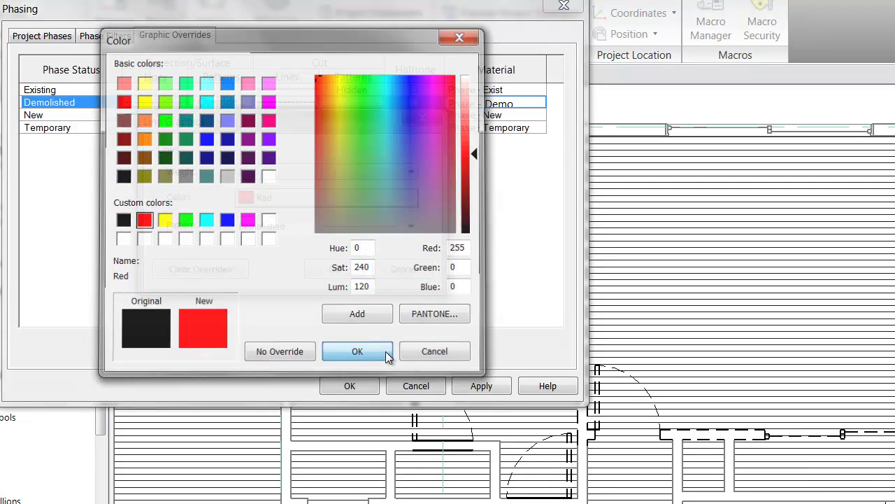
{"action": "left_click", "coordinate": [350, 271]}
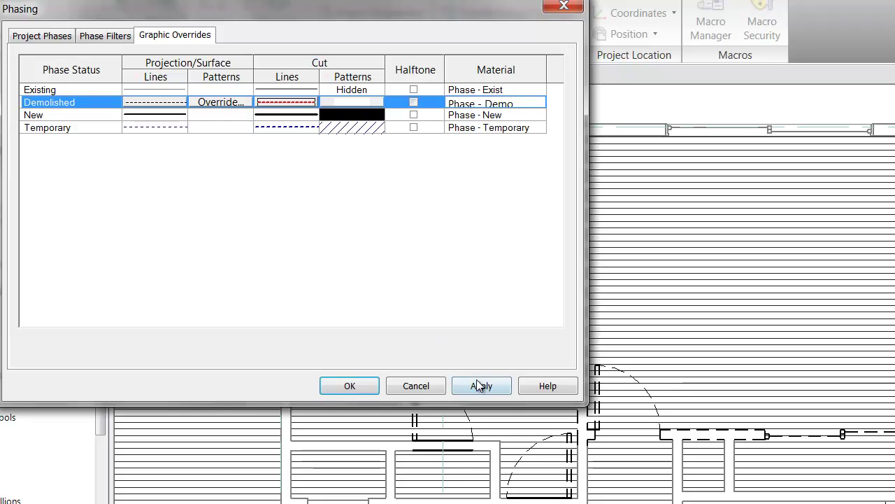
{"action": "left_click", "coordinate": [479, 383]}
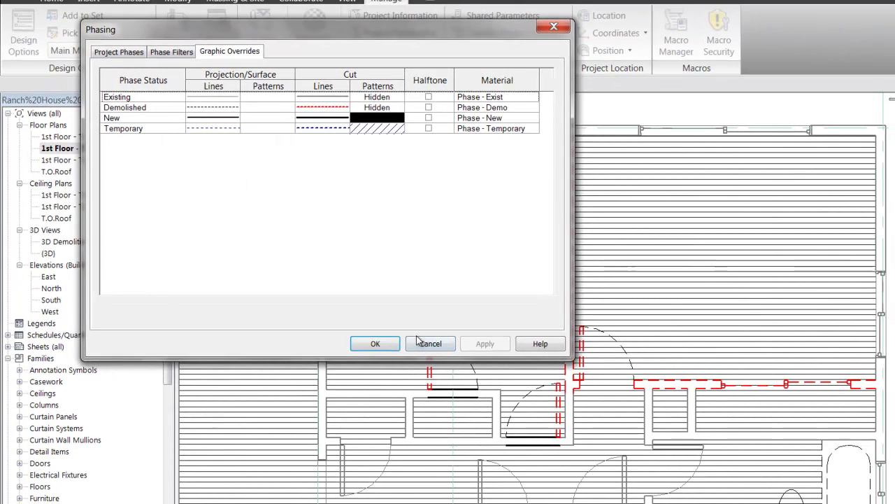
{"action": "left_click", "coordinate": [374, 344]}
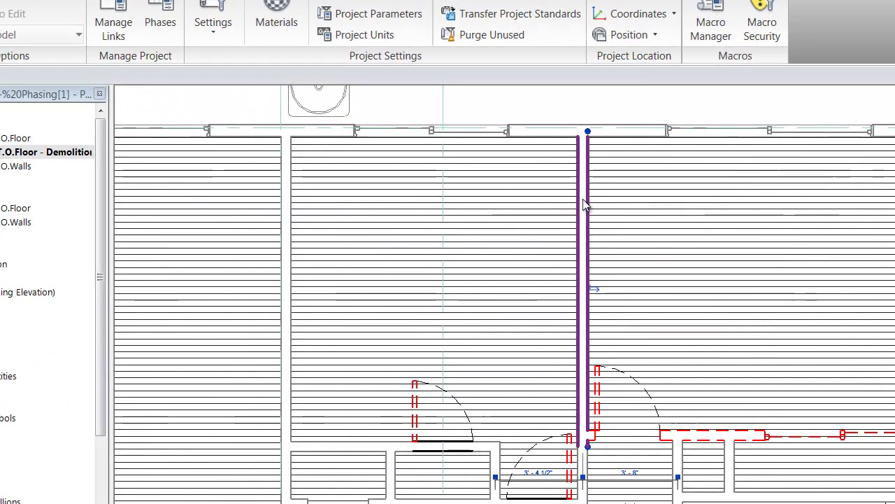
Step: Check the demolished wall between the two bedrooms and review the line weight, color and pattern overriding Demolished cut lines
{"action": "left_click", "coordinate": [580, 200]}
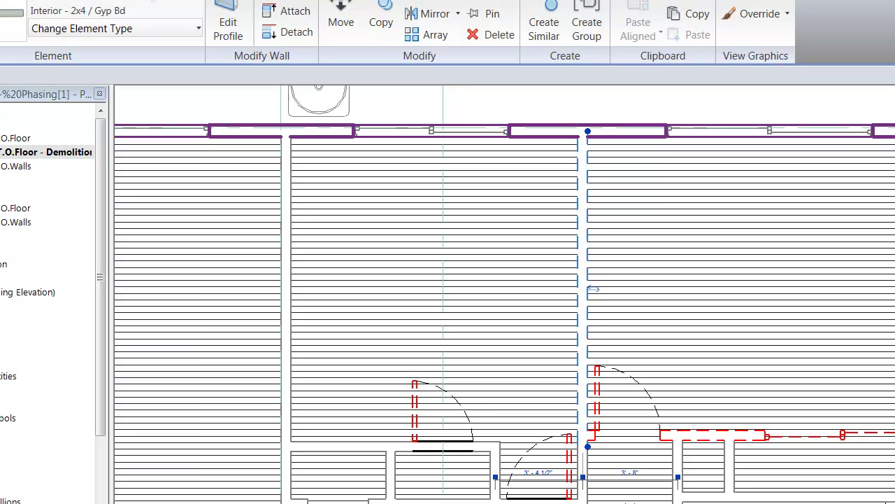
{"action": "key", "text": "Escape"}
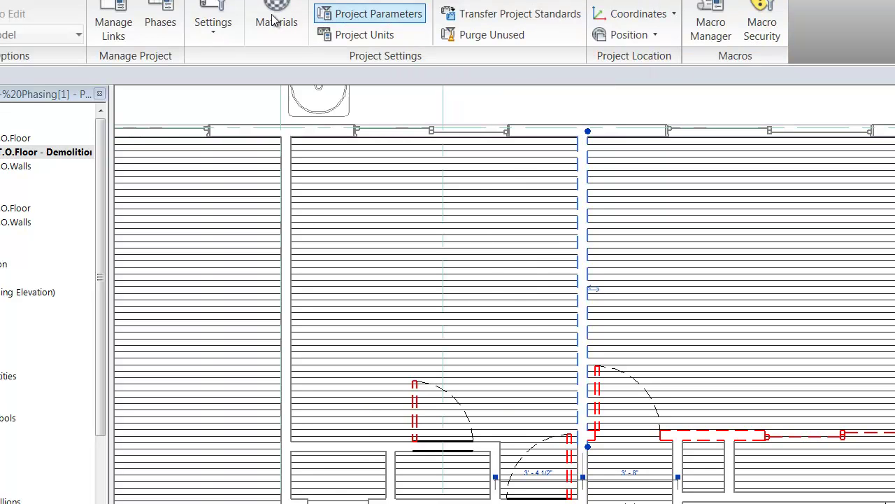
{"action": "left_click", "coordinate": [161, 18]}
{"action": "left_click", "coordinate": [186, 37]}
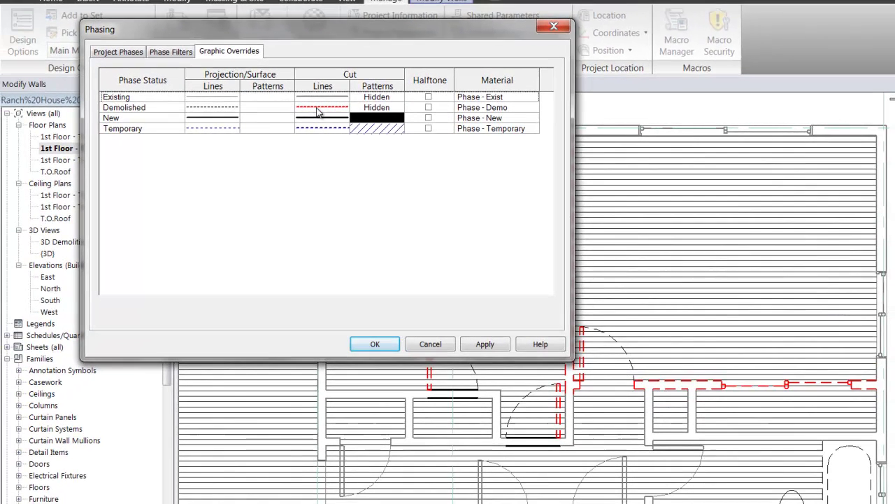
{"action": "left_click", "coordinate": [318, 111]}
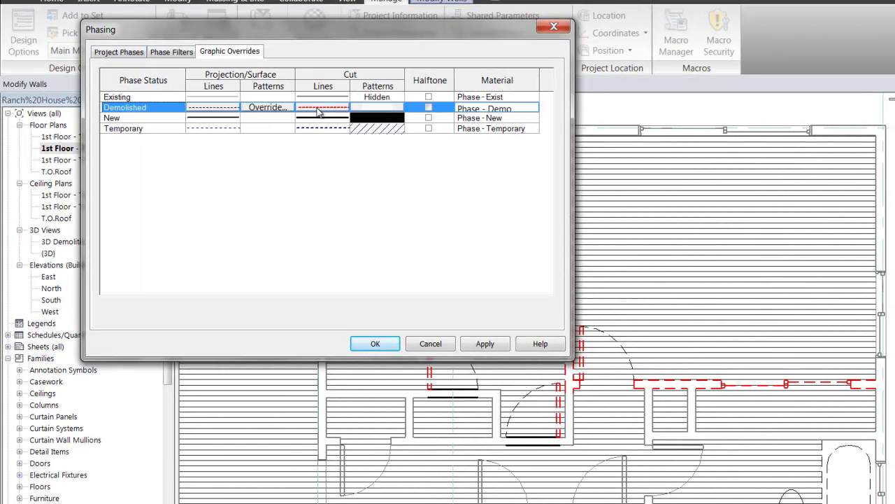
{"action": "left_click", "coordinate": [318, 111]}
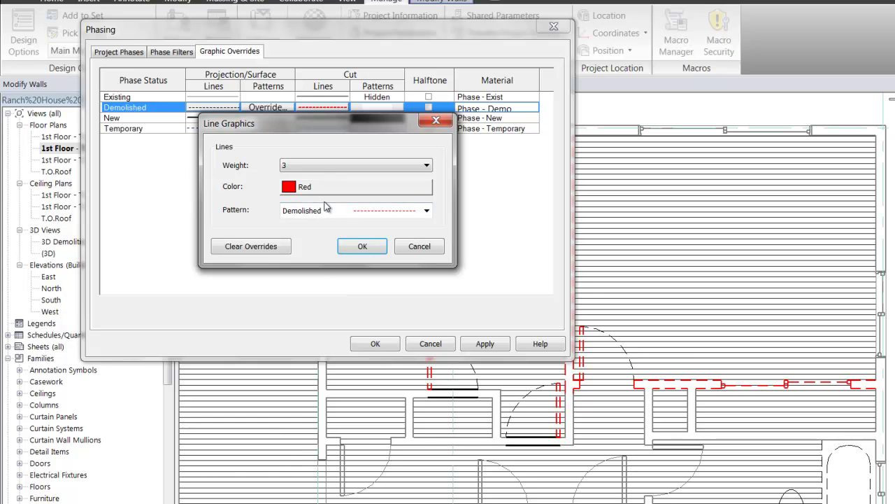
{"action": "left_click", "coordinate": [363, 247]}
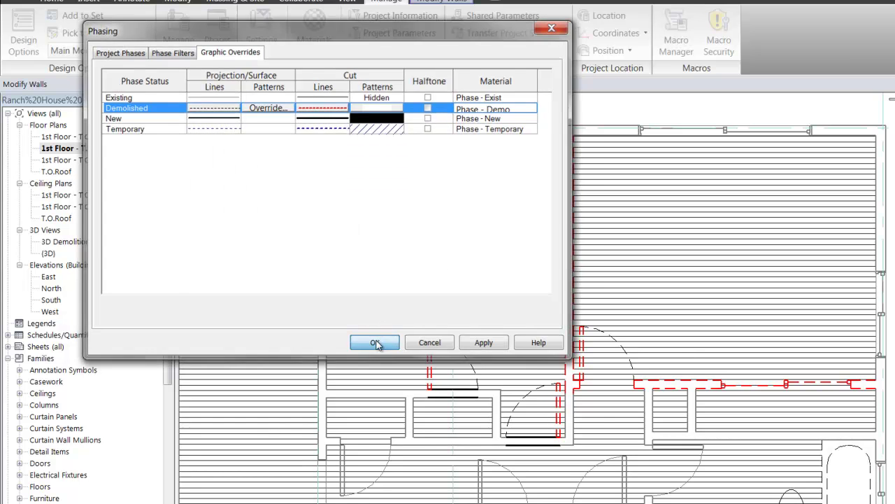
{"action": "left_click", "coordinate": [375, 344]}
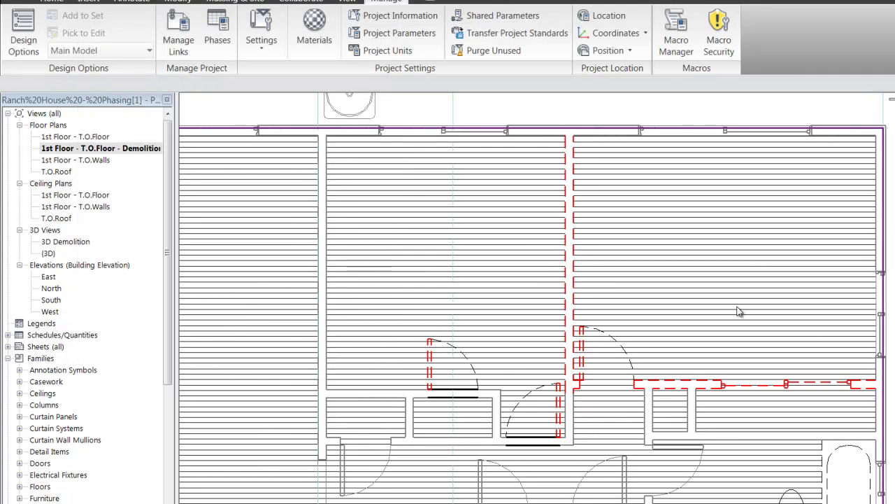
Step: Examine how demolished walls, doors and bathroom fixtures are drawn across the bedroom wing of the demolition plan
{"action": "scroll", "coordinate": [630, 328], "scroll_direction": "down", "scroll_amount": 1}
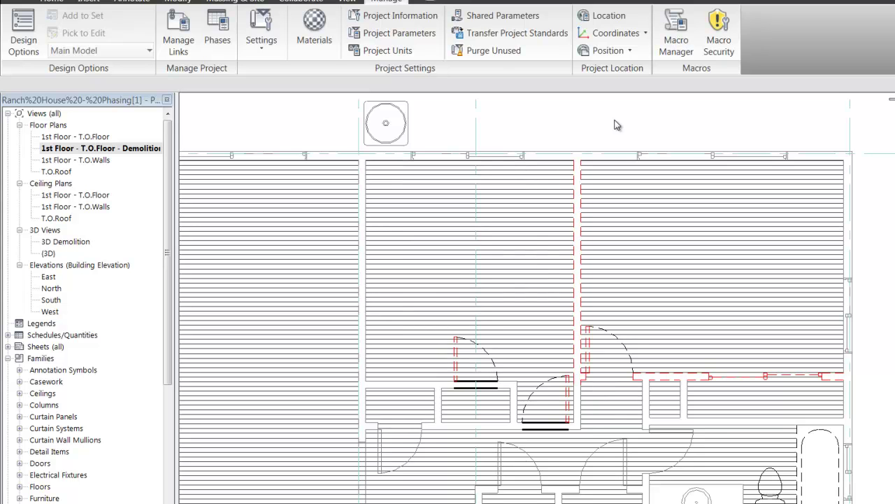
{"action": "scroll", "coordinate": [301, 350], "scroll_direction": "down", "scroll_amount": 1}
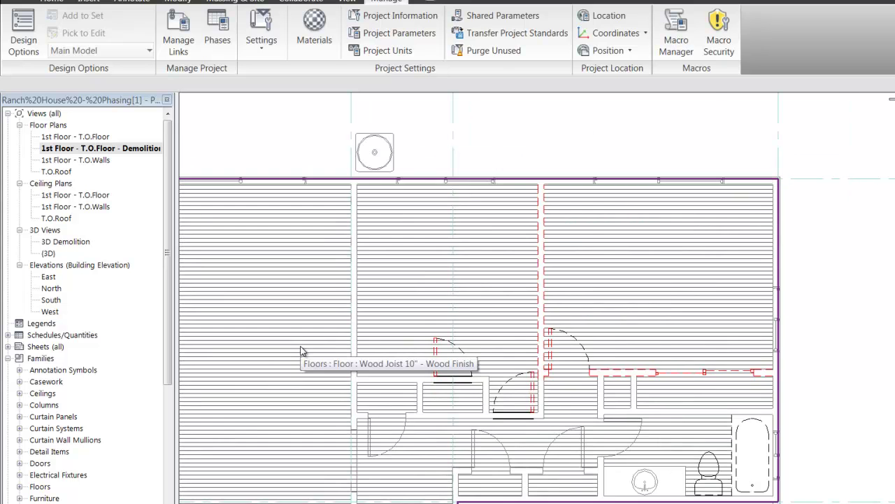
{"action": "scroll", "coordinate": [301, 349], "scroll_direction": "down", "scroll_amount": 1}
{"action": "scroll", "coordinate": [550, 496], "scroll_direction": "down", "scroll_amount": 1}
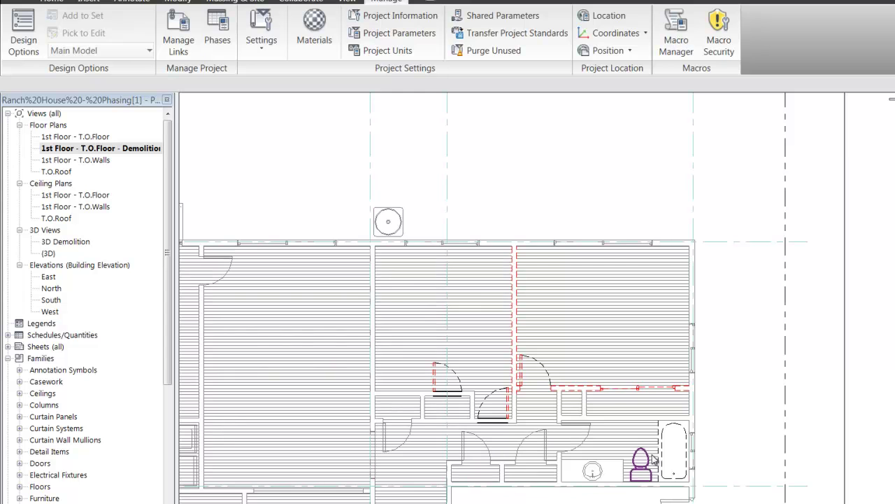
{"action": "scroll", "coordinate": [733, 299], "scroll_direction": "up", "scroll_amount": 1}
{"action": "scroll", "coordinate": [732, 360], "scroll_direction": "up", "scroll_amount": 2}
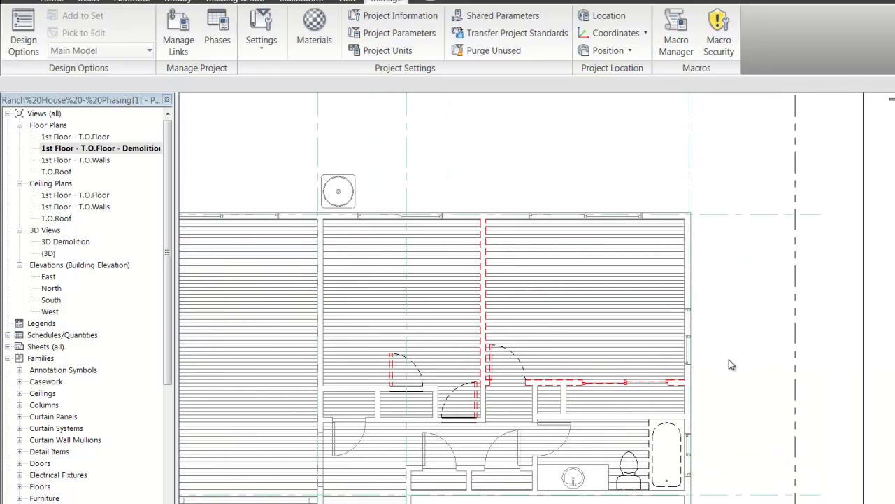
{"action": "middle_click_drag", "start_coordinate": [728, 379], "coordinate": [807, 347]}
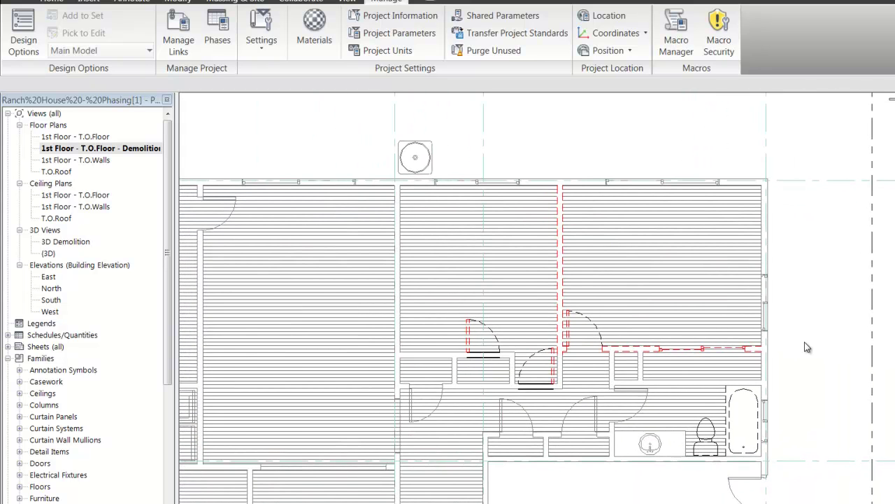
{"action": "scroll", "coordinate": [795, 303], "scroll_direction": "up", "scroll_amount": 1}
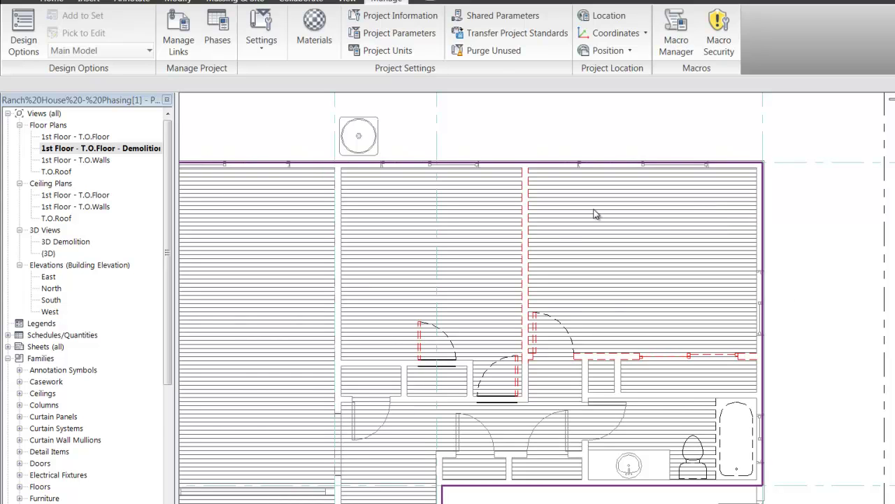
{"action": "scroll", "coordinate": [583, 376], "scroll_direction": "down", "scroll_amount": 2}
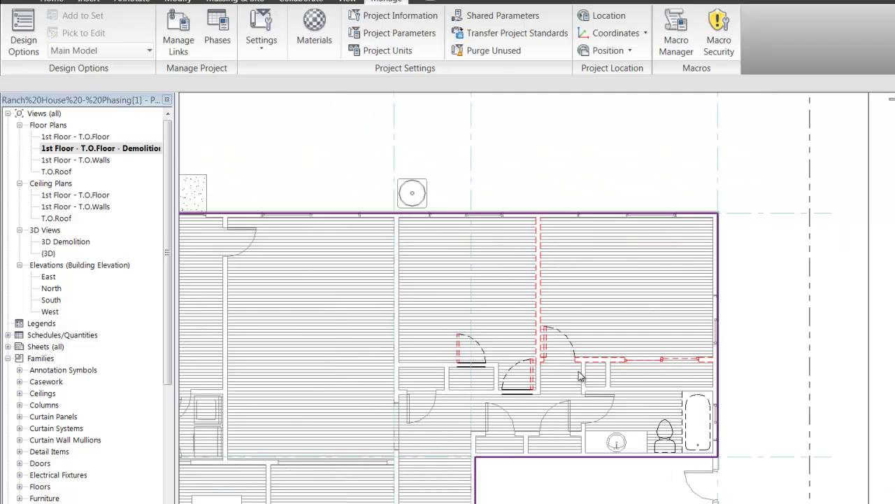
Step: Demolish the front wall and the two short side walls of the middle bedroom's closet in the demolition plan
{"action": "scroll", "coordinate": [485, 409], "scroll_direction": "up", "scroll_amount": 1}
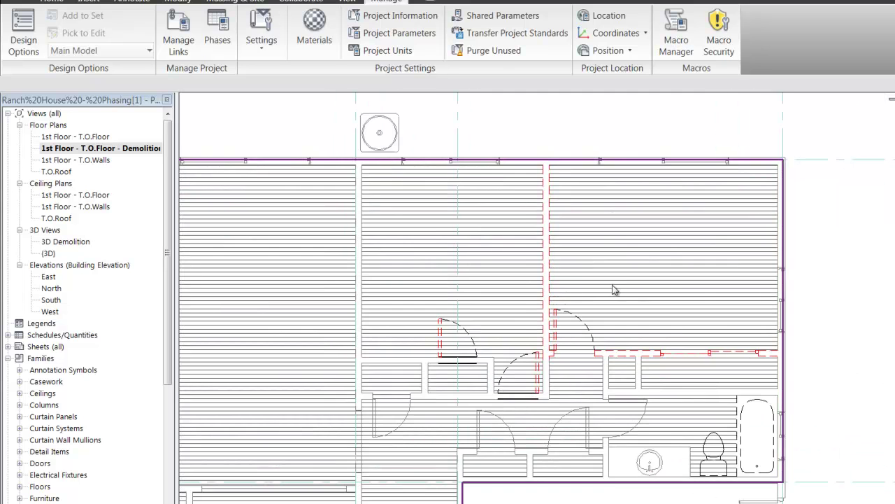
{"action": "scroll", "coordinate": [570, 301], "scroll_direction": "up", "scroll_amount": 1}
{"action": "left_click", "coordinate": [140, 149]}
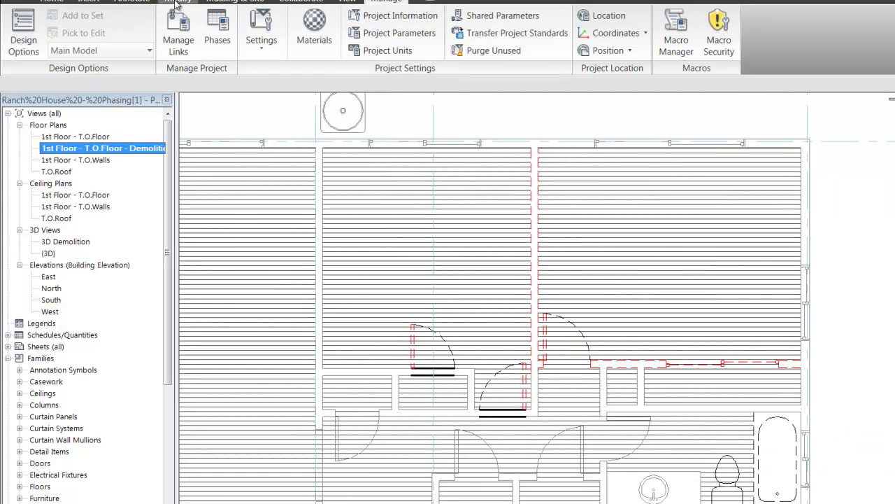
{"action": "left_click", "coordinate": [176, 1]}
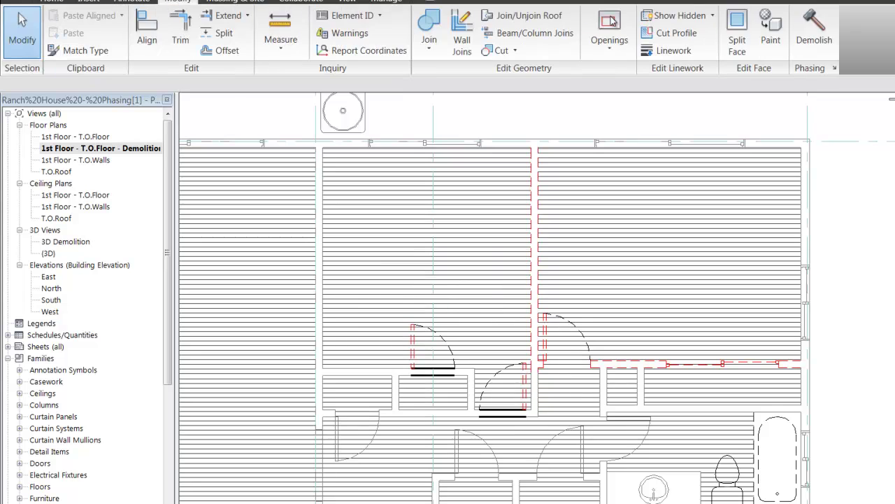
{"action": "left_click", "coordinate": [814, 32]}
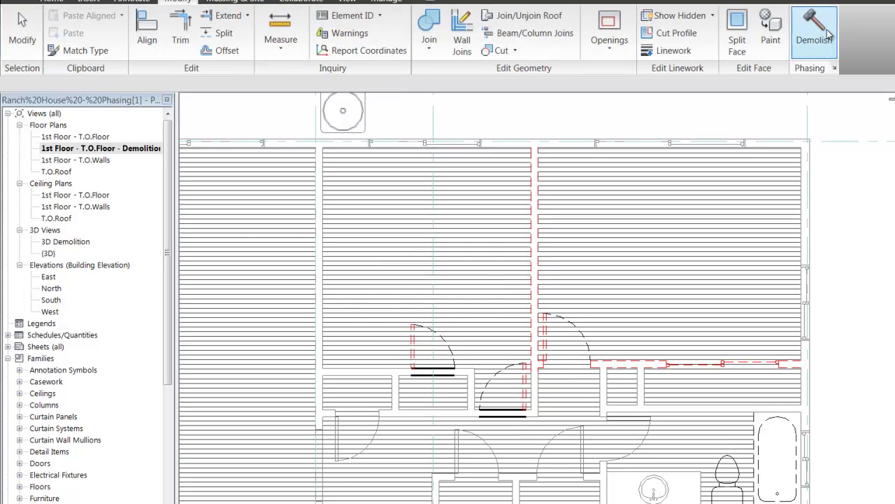
{"action": "left_click", "coordinate": [385, 368]}
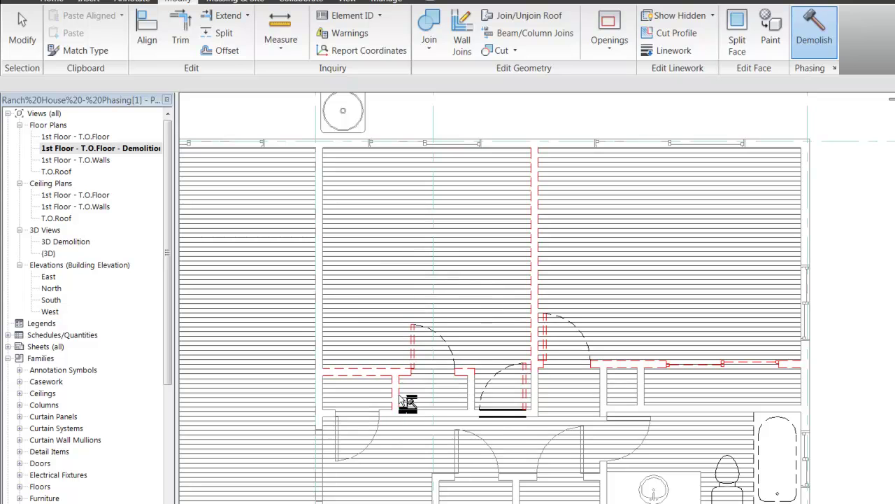
{"action": "key", "text": "Tab"}
{"action": "left_click", "coordinate": [515, 392]}
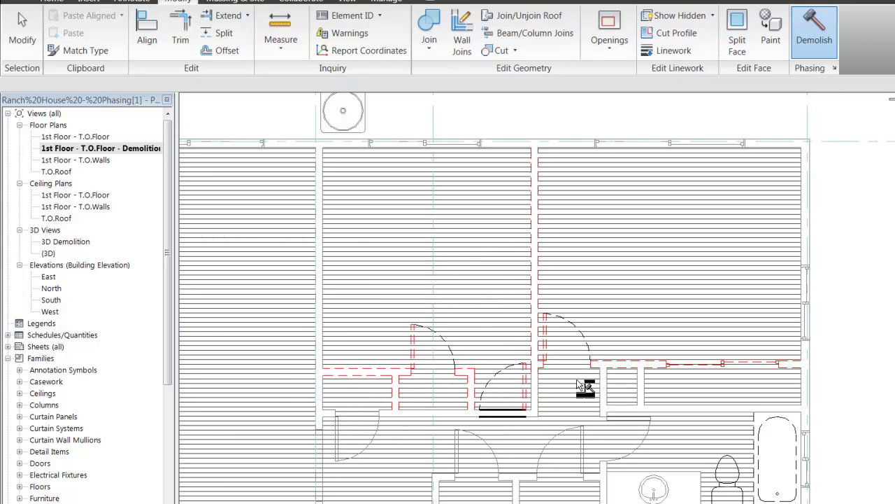
Step: Demolish the short wall continuing the partition between the two bedrooms and the two side walls of the corner bedroom's closet
{"action": "scroll", "coordinate": [591, 395], "scroll_direction": "up", "scroll_amount": 2}
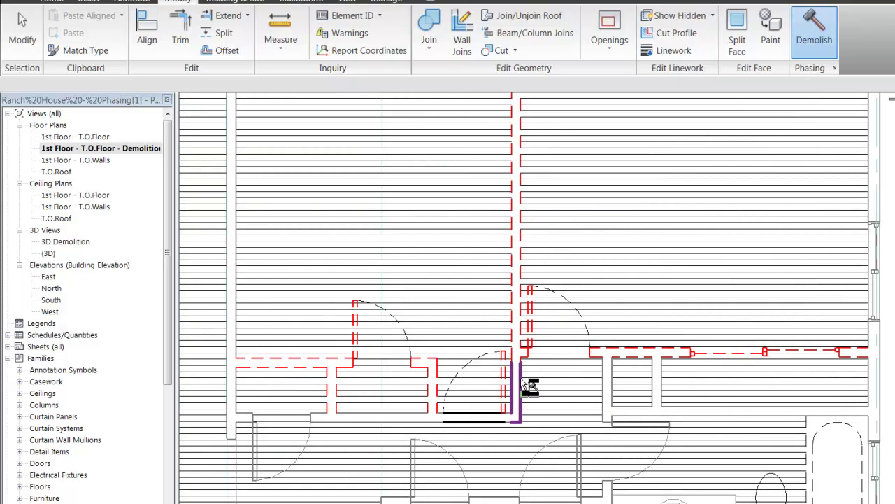
{"action": "left_click", "coordinate": [524, 387]}
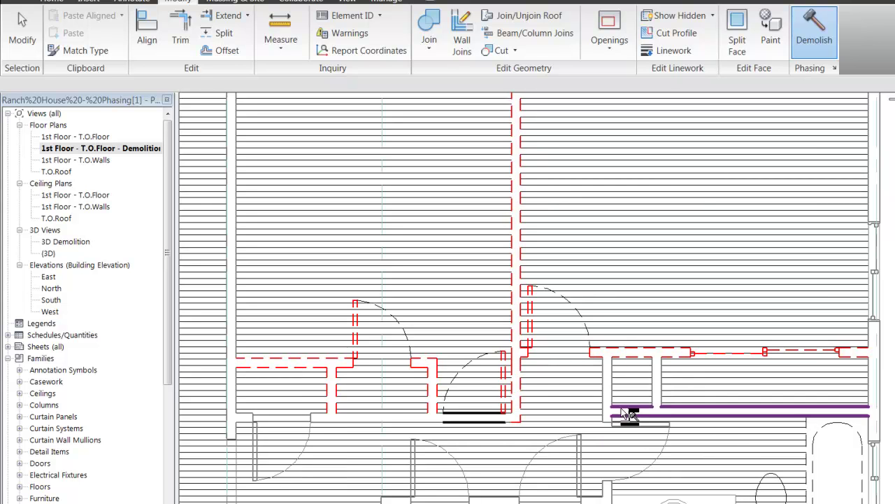
{"action": "key", "text": "ctrl+z"}
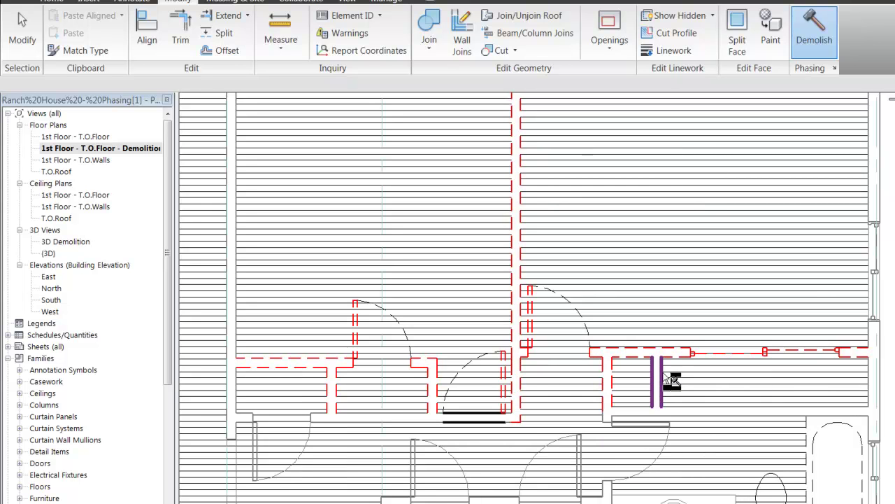
{"action": "left_click", "coordinate": [839, 375]}
{"action": "scroll", "coordinate": [809, 451], "scroll_direction": "down", "scroll_amount": 3}
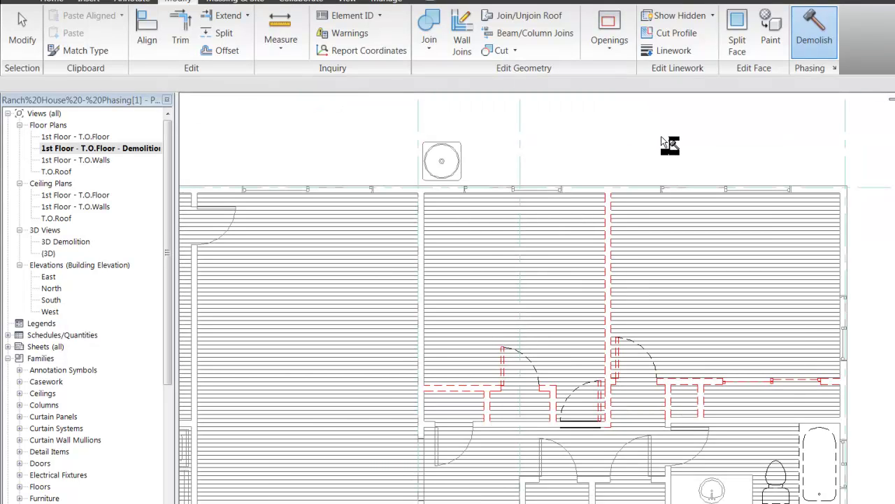
{"action": "left_click", "coordinate": [23, 32]}
Step: Duplicate the 1st Floor - T.O.Floor - Demolition floor plan without detailing
{"action": "left_click", "coordinate": [96, 149]}
{"action": "right_click", "coordinate": [96, 150]}
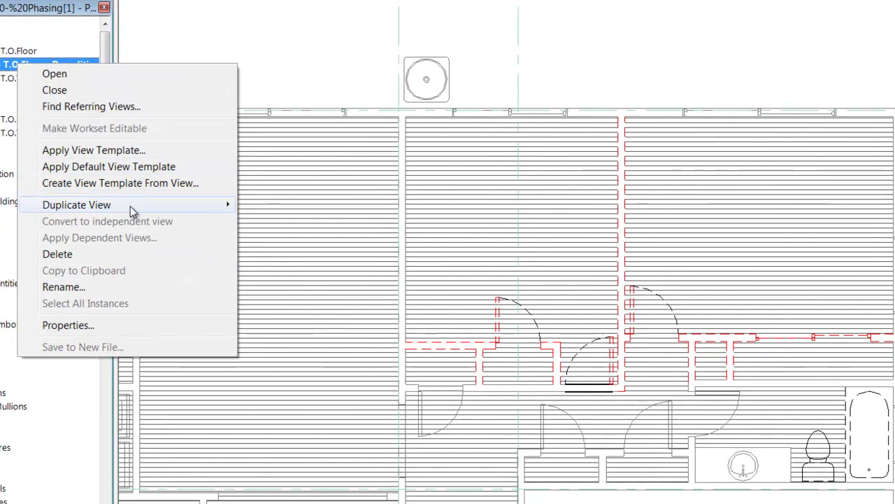
{"action": "mouse_move", "coordinate": [142, 234]}
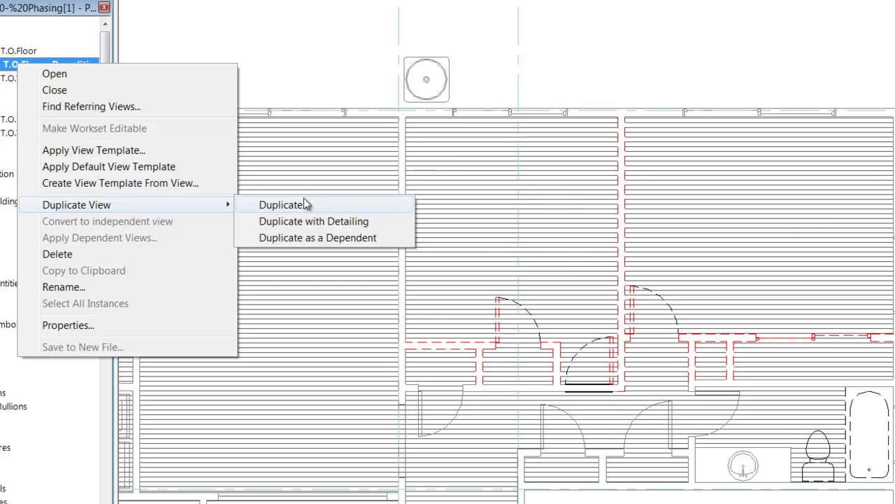
{"action": "left_click", "coordinate": [306, 203]}
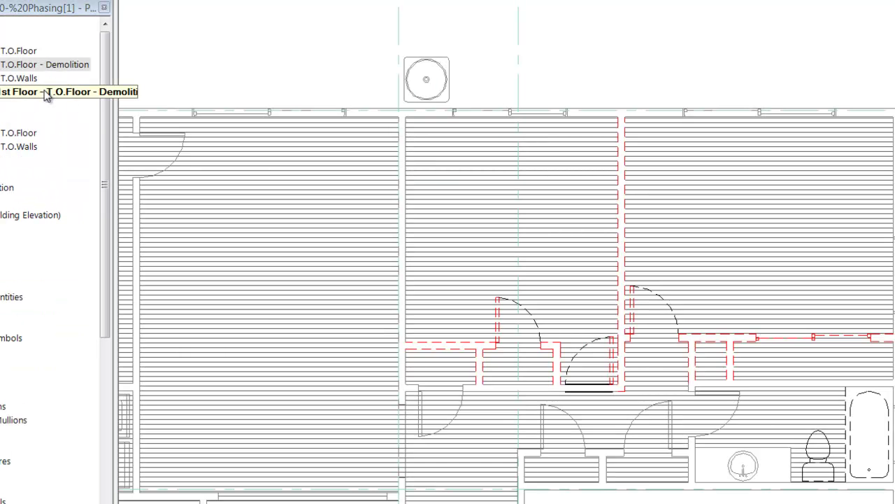
Step: Rename the duplicated floor plan view as 1st Floor - T.O.Floor - Final
{"action": "left_click", "coordinate": [46, 94]}
{"action": "right_click", "coordinate": [44, 90]}
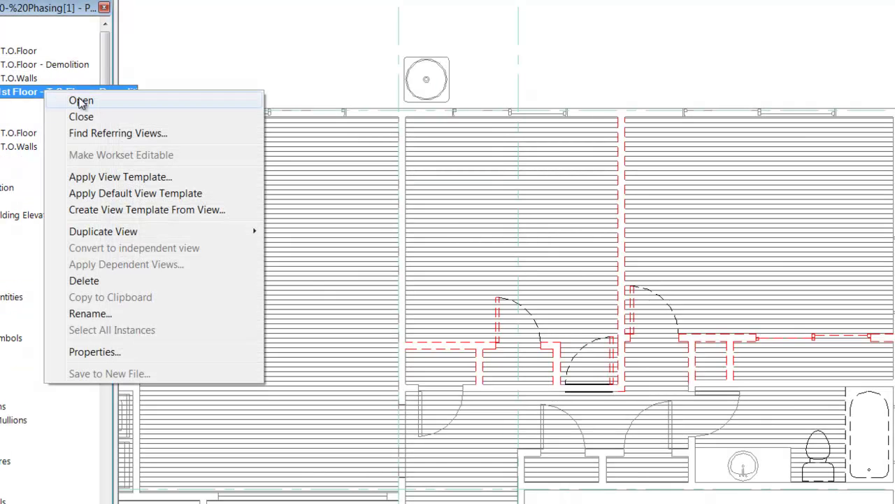
{"action": "left_click", "coordinate": [90, 314]}
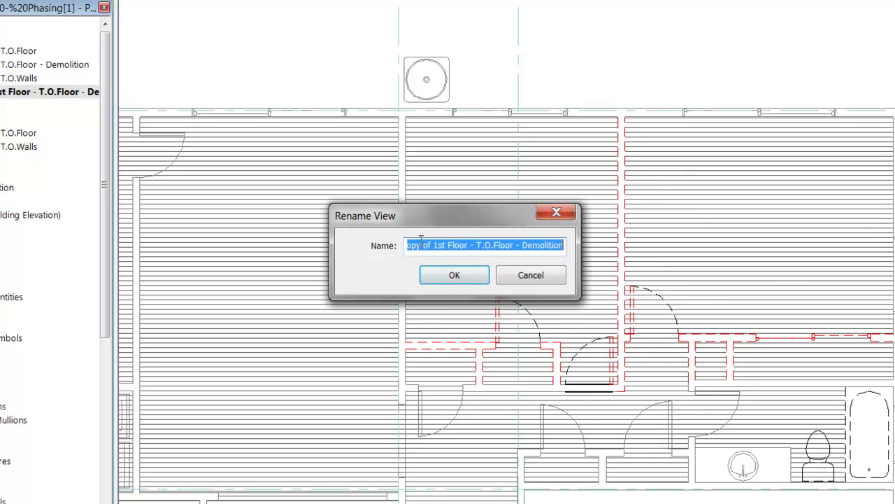
{"action": "left_click", "coordinate": [433, 245]}
{"action": "left_click_drag", "start_coordinate": [433, 245], "coordinate": [404, 253]}
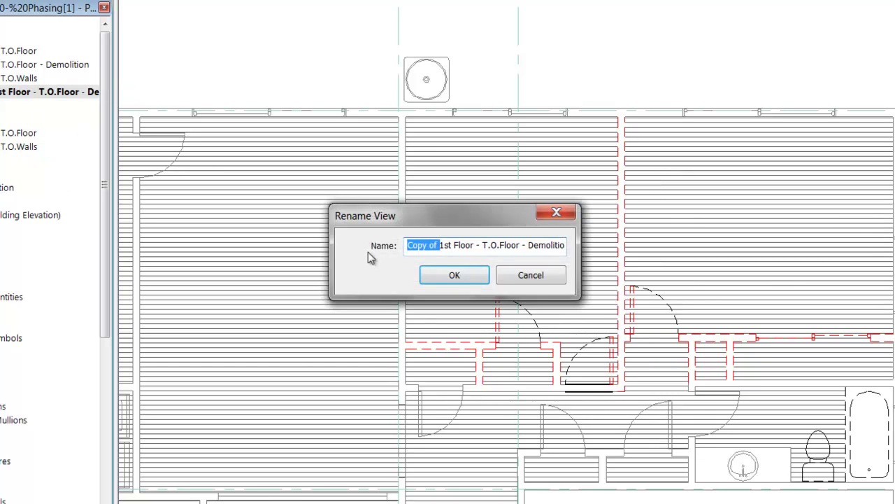
{"action": "key", "text": "Delete"}
{"action": "double_click", "coordinate": [507, 246]}
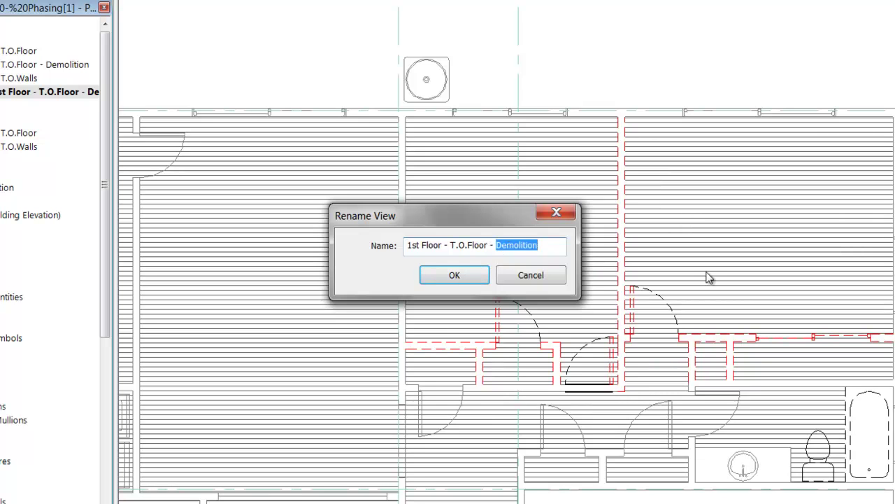
{"action": "type", "text": "Re"}
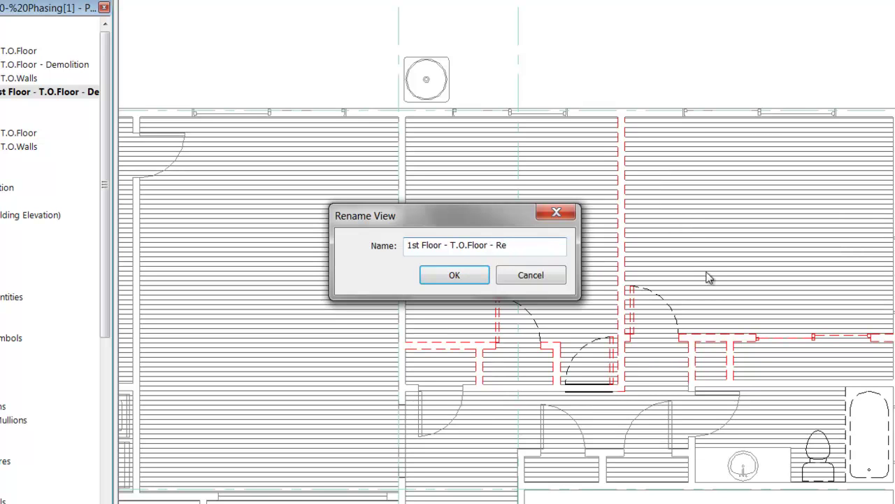
{"action": "key", "text": "BackSpace"}
{"action": "key", "text": "BackSpace"}
{"action": "type", "text": "Final"}
{"action": "left_click", "coordinate": [483, 275]}
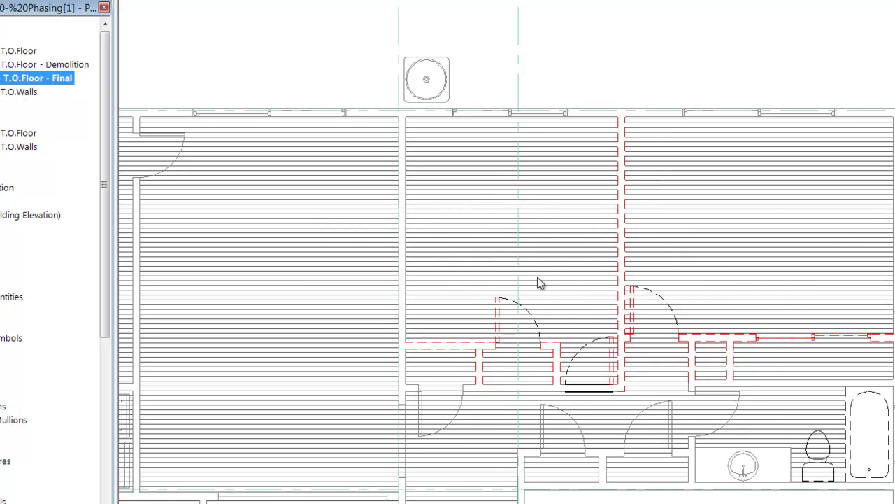
Step: Set the Final floor plan's phase filter to Show Complete, keeping the Renovation phase, and apply the view properties
{"action": "right_click", "coordinate": [65, 79]}
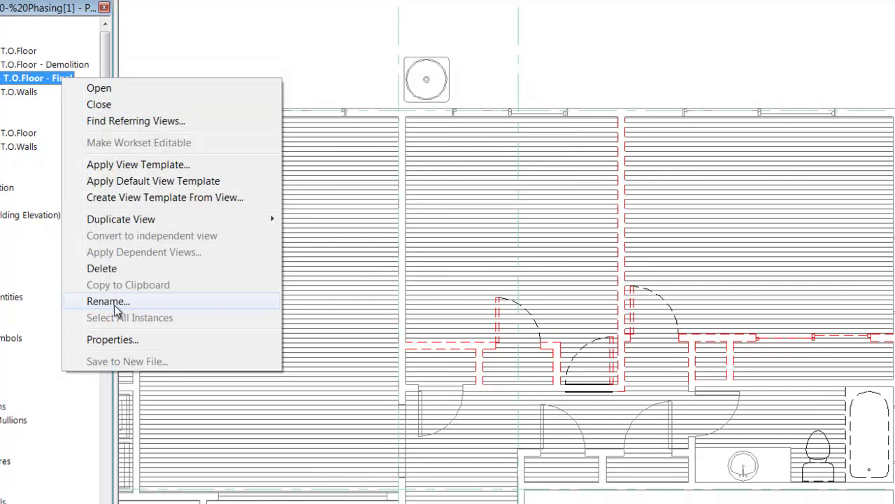
{"action": "left_click", "coordinate": [112, 339]}
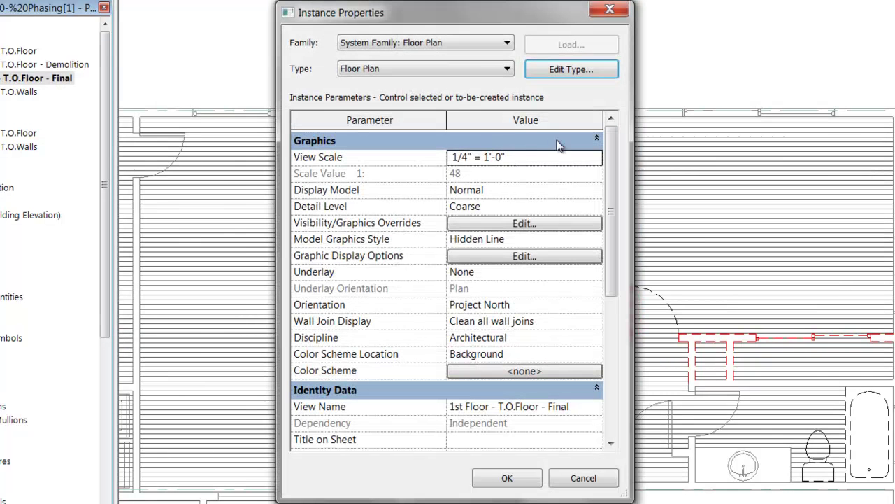
{"action": "left_click_drag", "start_coordinate": [612, 148], "coordinate": [620, 320]}
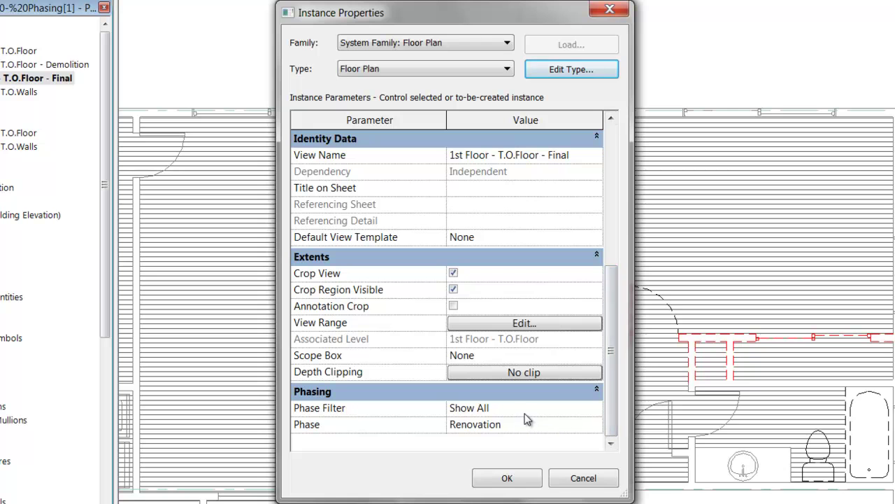
{"action": "left_click", "coordinate": [551, 425]}
{"action": "left_click", "coordinate": [552, 425]}
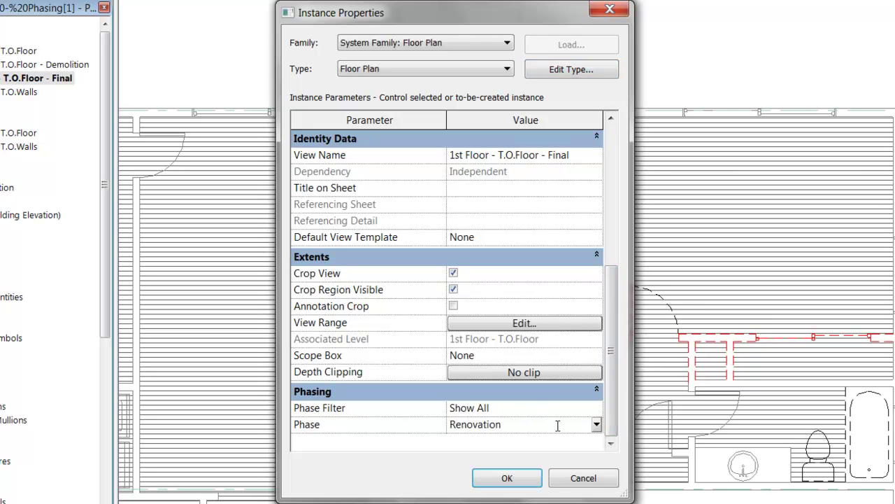
{"action": "left_click", "coordinate": [597, 426]}
{"action": "left_click", "coordinate": [597, 425]}
{"action": "left_click", "coordinate": [596, 408]}
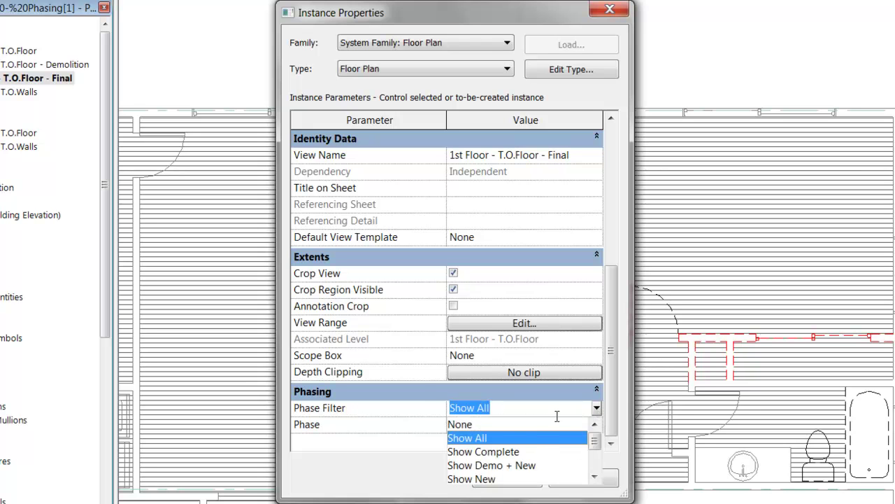
{"action": "left_click", "coordinate": [518, 452]}
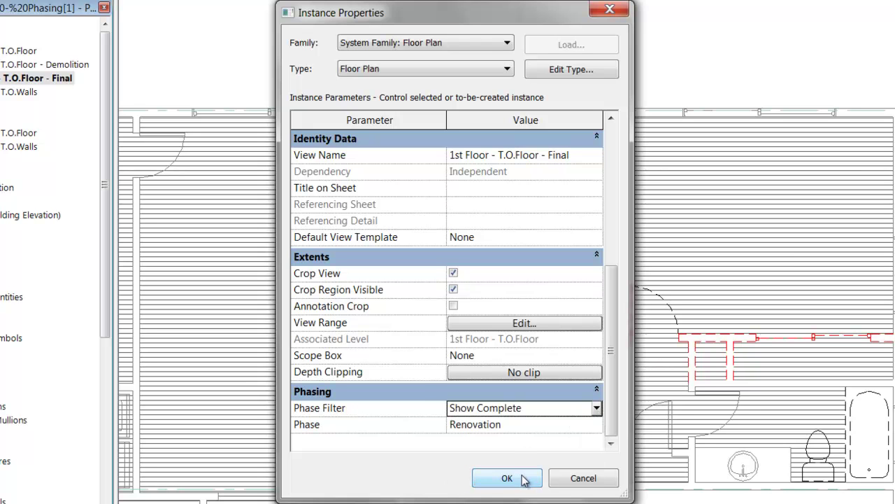
{"action": "left_click", "coordinate": [521, 478]}
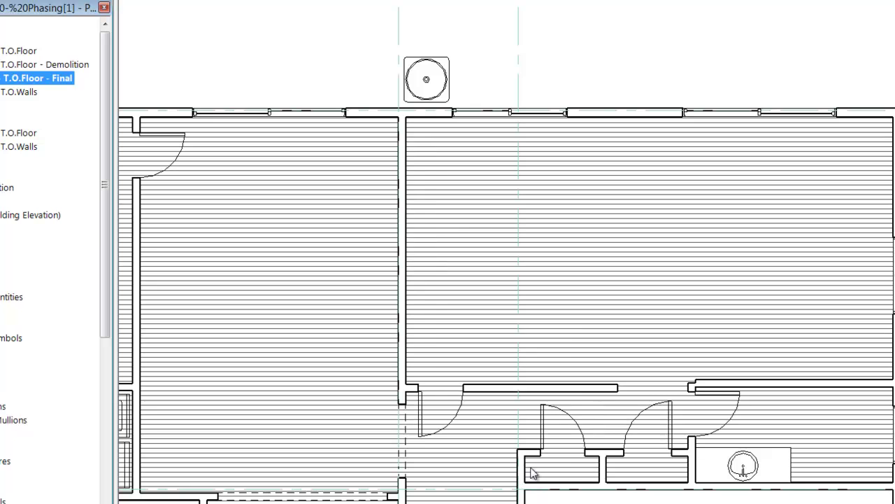
Step: Examine the bedroom wing in the Final floor plan and compare it with the Demolition floor plan
{"action": "scroll", "coordinate": [640, 296], "scroll_direction": "down", "scroll_amount": 1}
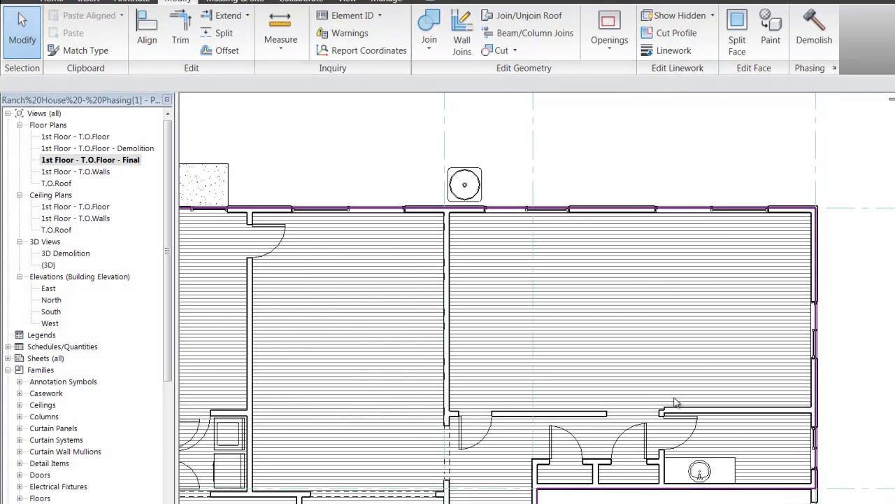
{"action": "scroll", "coordinate": [675, 402], "scroll_direction": "up", "scroll_amount": 2}
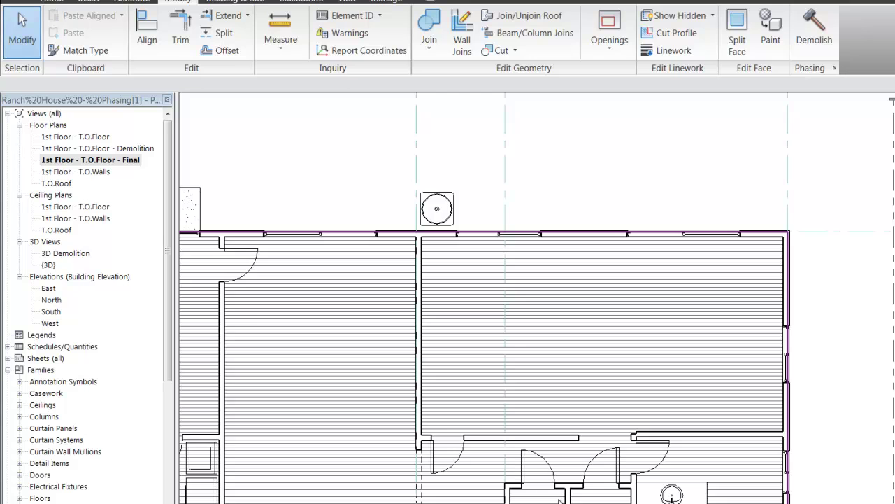
{"action": "scroll", "coordinate": [559, 500], "scroll_direction": "down", "scroll_amount": 1}
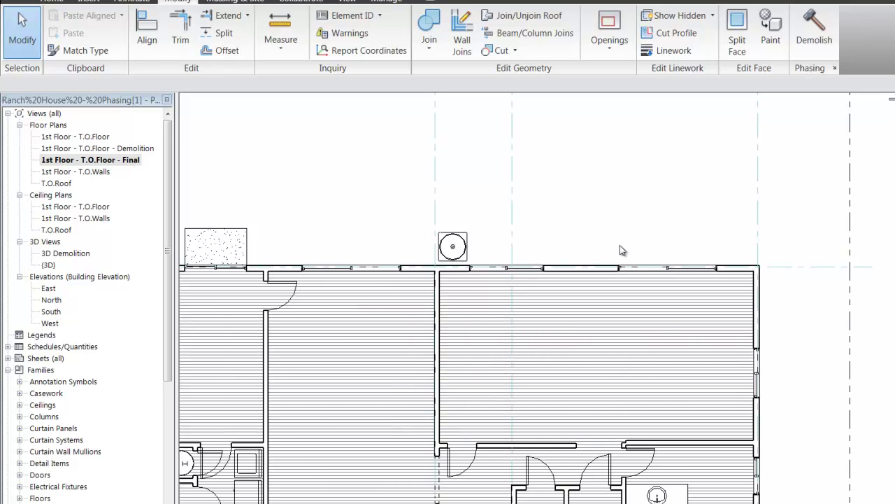
{"action": "scroll", "coordinate": [497, 237], "scroll_direction": "up", "scroll_amount": 2}
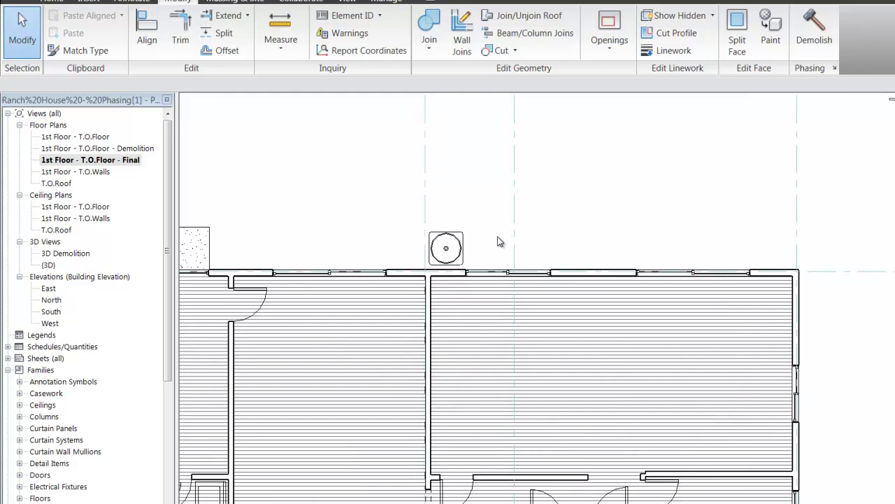
{"action": "scroll", "coordinate": [498, 240], "scroll_direction": "down", "scroll_amount": 1}
{"action": "scroll", "coordinate": [498, 236], "scroll_direction": "down", "scroll_amount": 1}
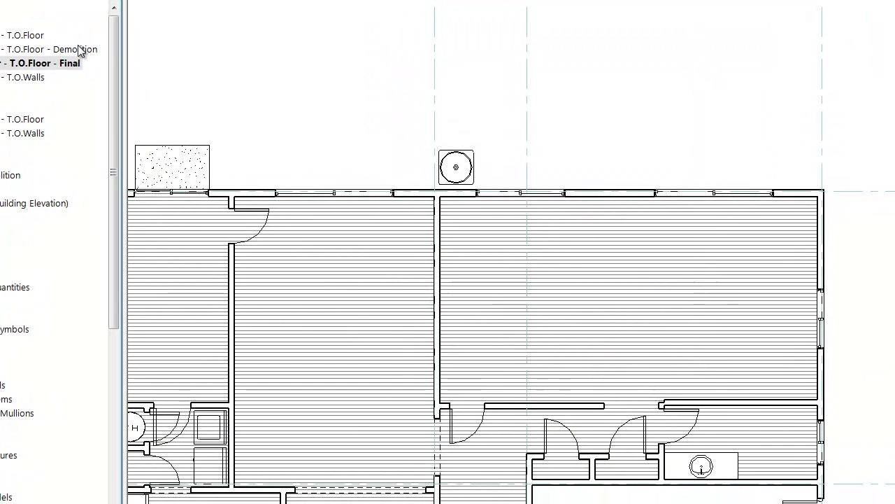
{"action": "double_click", "coordinate": [136, 146]}
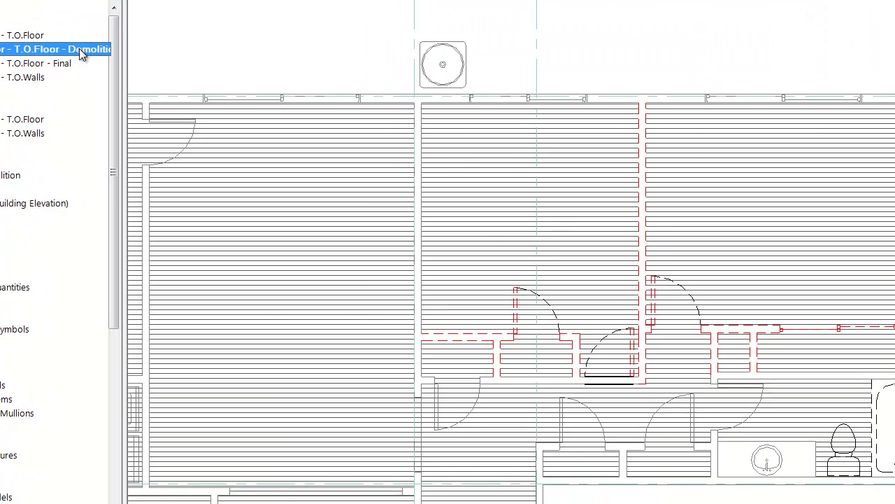
{"action": "double_click", "coordinate": [44, 62]}
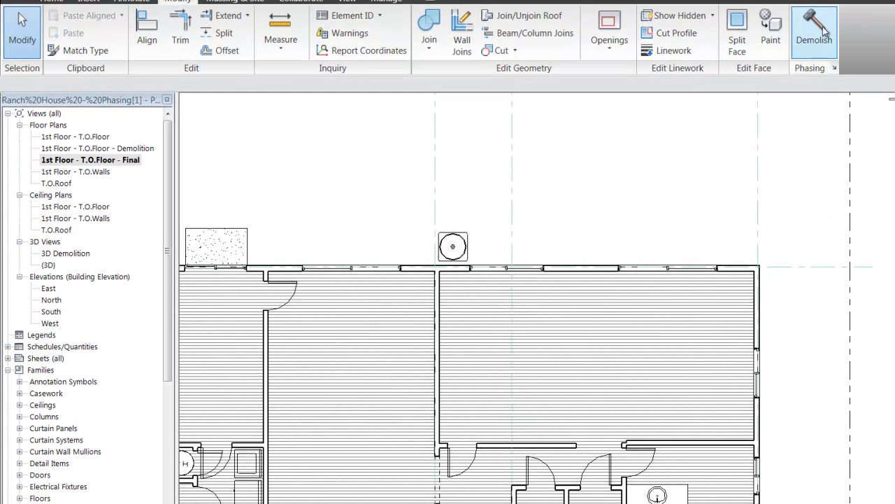
Step: Demolish the merged bedroom's exterior window nearest the round outdoor unit in the Final plan, and check it in the Demolition plan
{"action": "left_click", "coordinate": [814, 31]}
{"action": "left_click", "coordinate": [539, 270]}
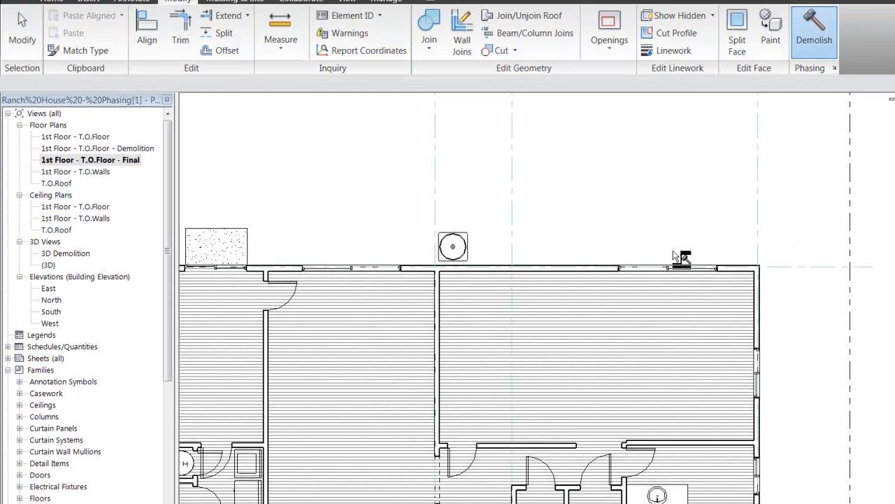
{"action": "double_click", "coordinate": [110, 150]}
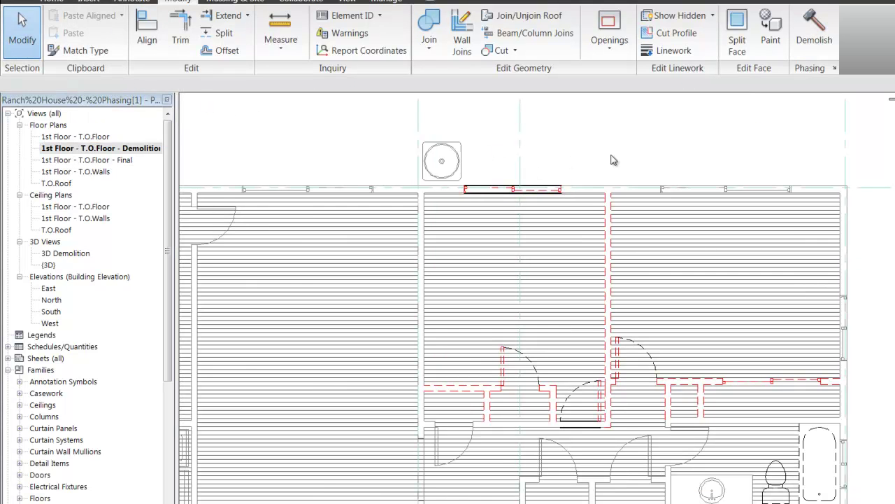
Step: Open the Final floor plan and check the wall type of the merged bedroom's exterior wall near the outdoor unit
{"action": "left_click", "coordinate": [92, 161]}
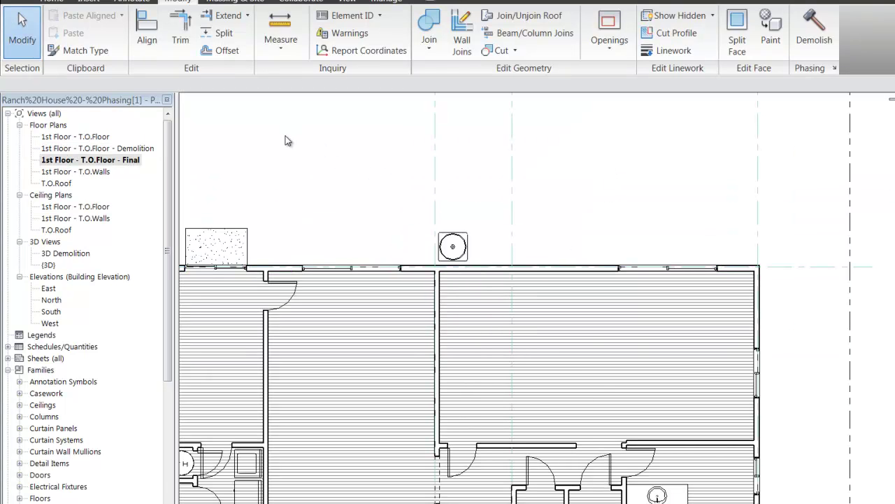
{"action": "left_click", "coordinate": [13, 32]}
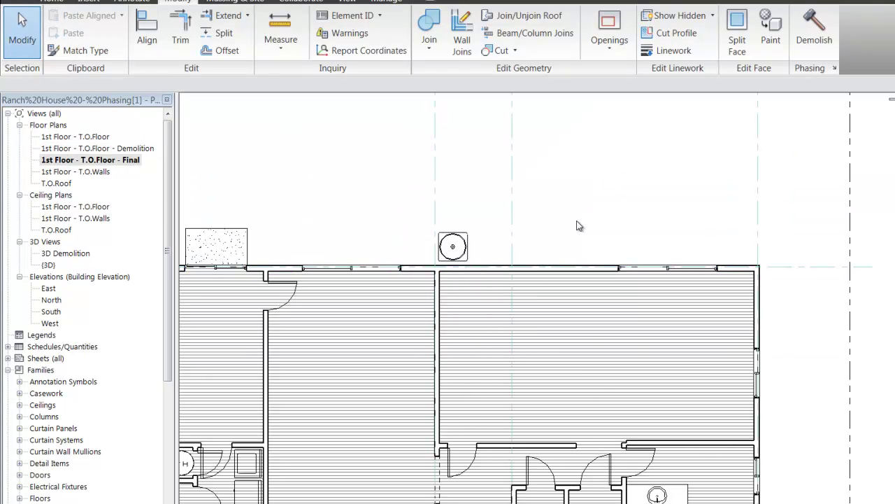
{"action": "left_click", "coordinate": [594, 271]}
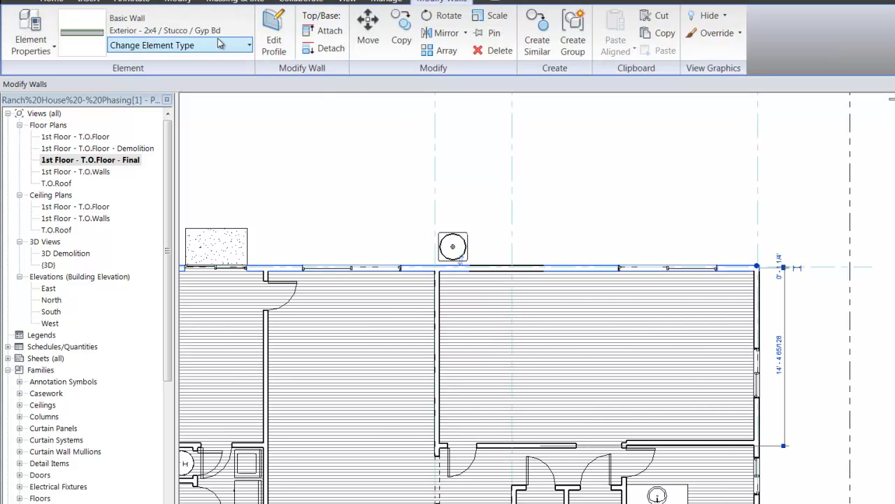
{"action": "left_click", "coordinate": [366, 120]}
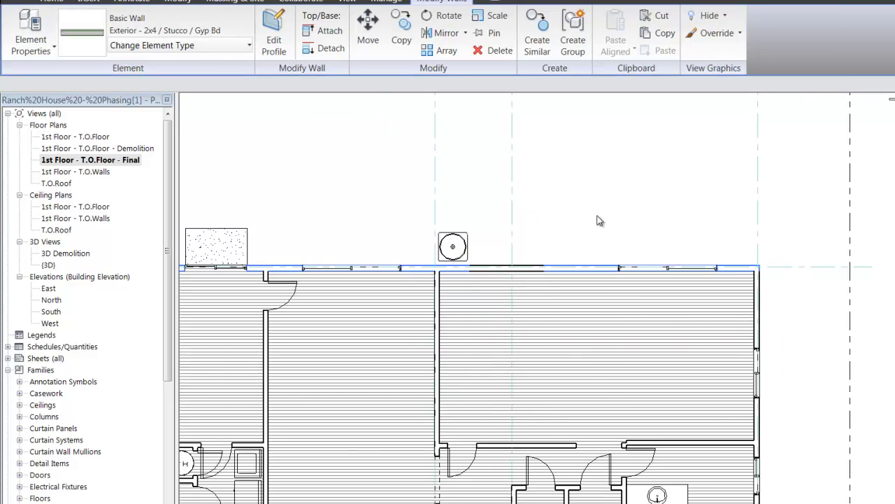
Step: Start placing new walls in the Final floor plan using the type Exterior - 2x4 / Stucco / Gyp Bd
{"action": "left_click", "coordinate": [51, 1]}
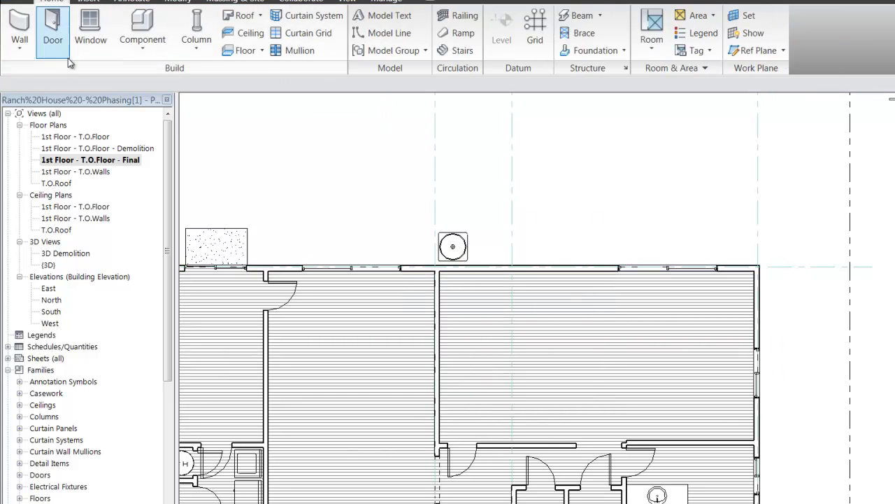
{"action": "left_click", "coordinate": [19, 43]}
{"action": "left_click", "coordinate": [38, 74]}
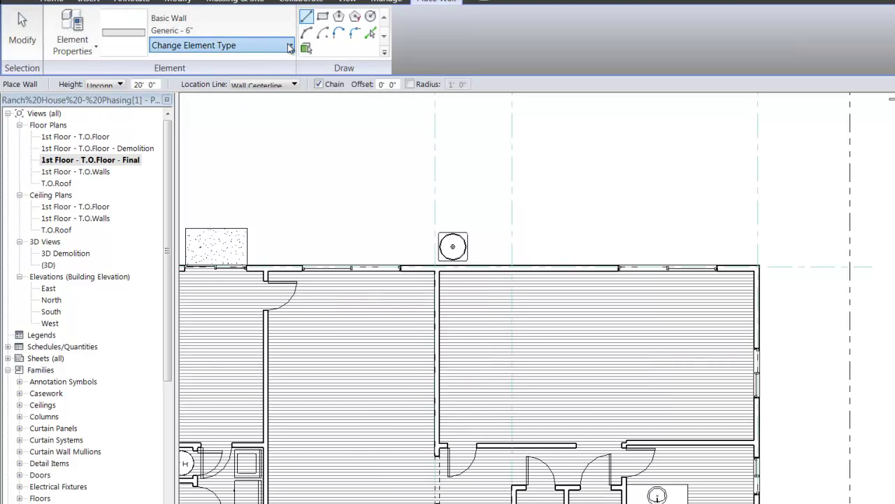
{"action": "left_click", "coordinate": [287, 45]}
{"action": "mouse_move", "coordinate": [331, 111]}
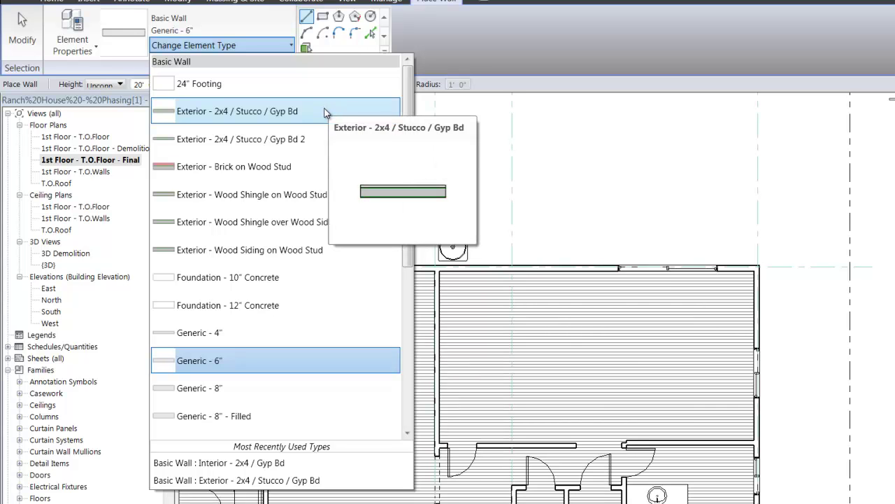
{"action": "left_click", "coordinate": [324, 113]}
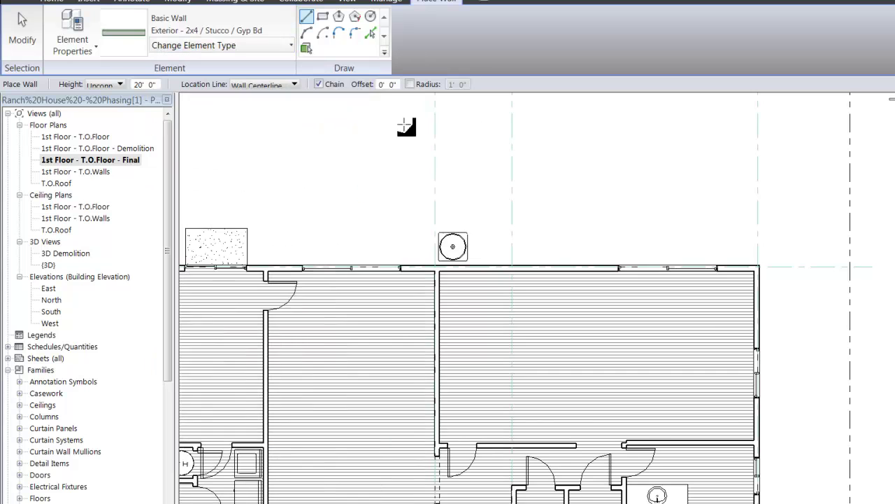
Step: Draw three addition walls from the house corner: 12' outward, across to the middle vertical grid line, and back to the existing exterior wall
{"action": "scroll", "coordinate": [775, 253], "scroll_direction": "up", "scroll_amount": 2}
{"action": "scroll", "coordinate": [775, 253], "scroll_direction": "up", "scroll_amount": 3}
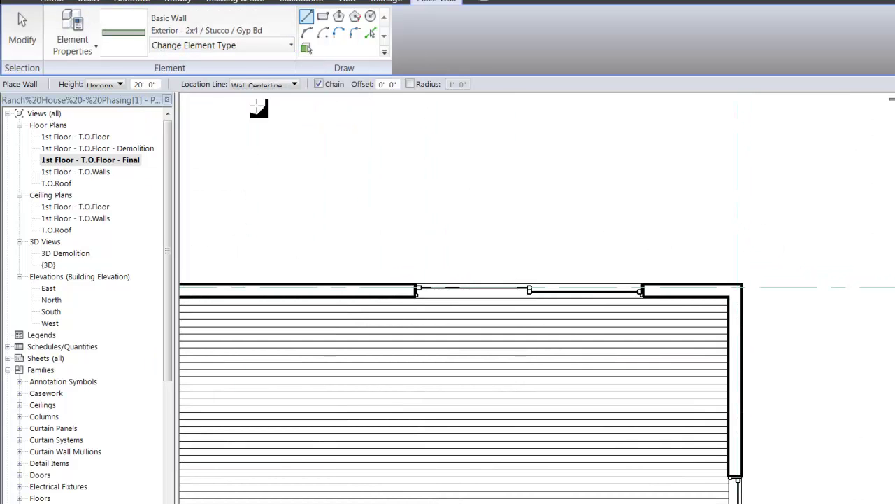
{"action": "scroll", "coordinate": [746, 303], "scroll_direction": "down", "scroll_amount": 3}
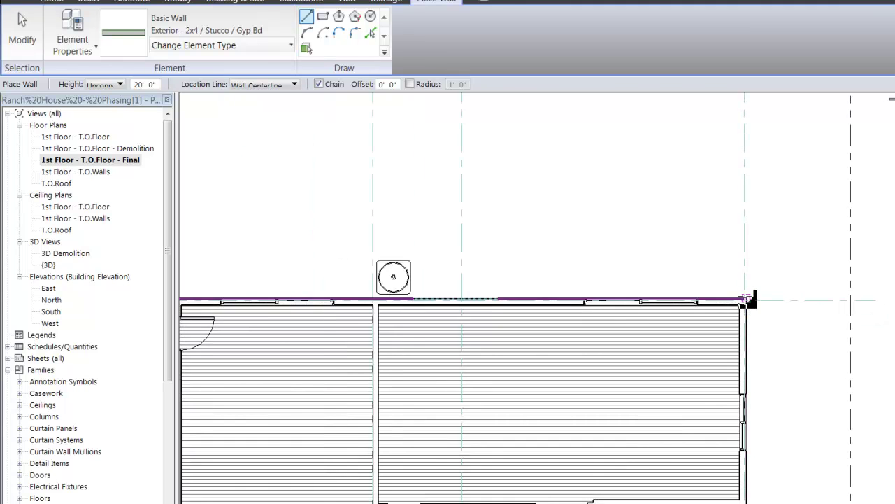
{"action": "scroll", "coordinate": [744, 302], "scroll_direction": "up", "scroll_amount": 3}
{"action": "left_click", "coordinate": [746, 302]}
{"action": "scroll", "coordinate": [746, 302], "scroll_direction": "down", "scroll_amount": 3}
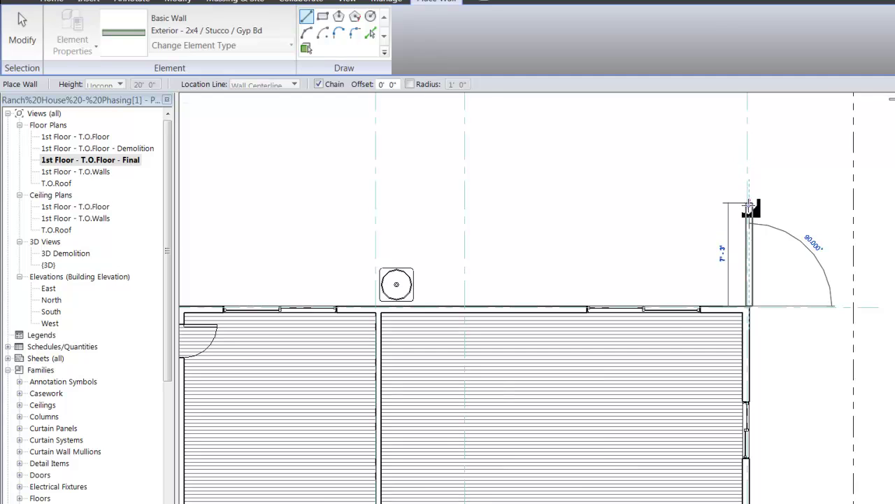
{"action": "scroll", "coordinate": [752, 179], "scroll_direction": "down", "scroll_amount": 2}
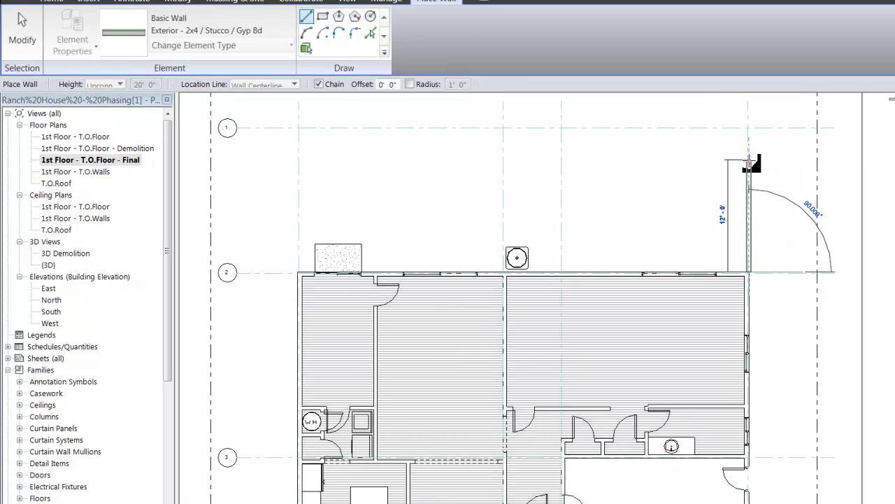
{"action": "type", "text": "12"}
{"action": "key", "text": "Return"}
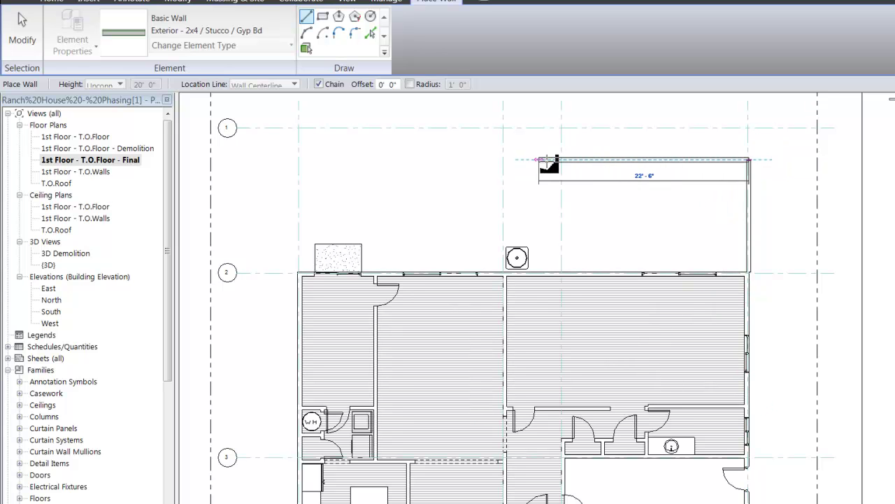
{"action": "left_click", "coordinate": [561, 160]}
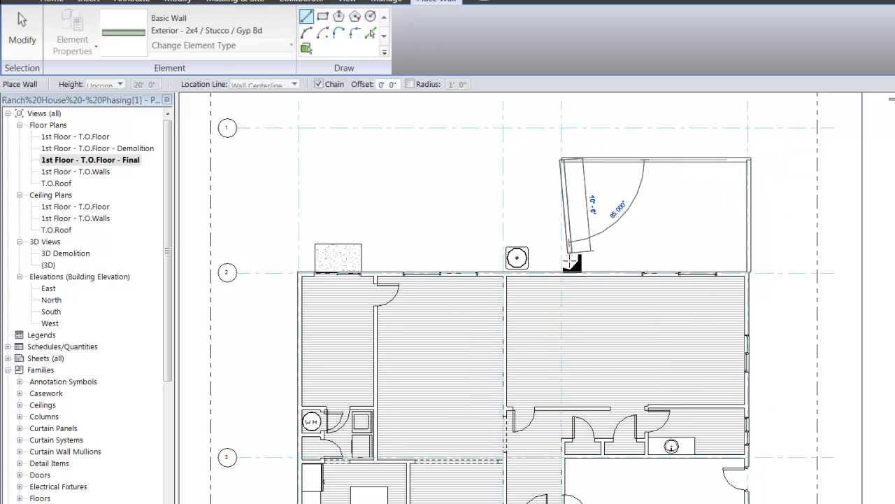
{"action": "left_click", "coordinate": [562, 272]}
{"action": "key", "text": "Escape"}
{"action": "key", "text": "Escape"}
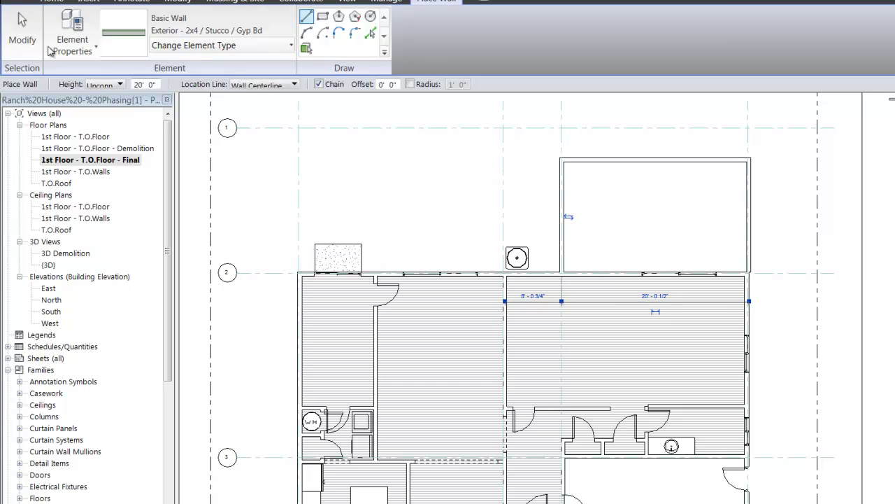
Step: Align the outer face of the addition's wall at the house corner with the outer face of the existing exterior side wall
{"action": "scroll", "coordinate": [797, 261], "scroll_direction": "up", "scroll_amount": 4}
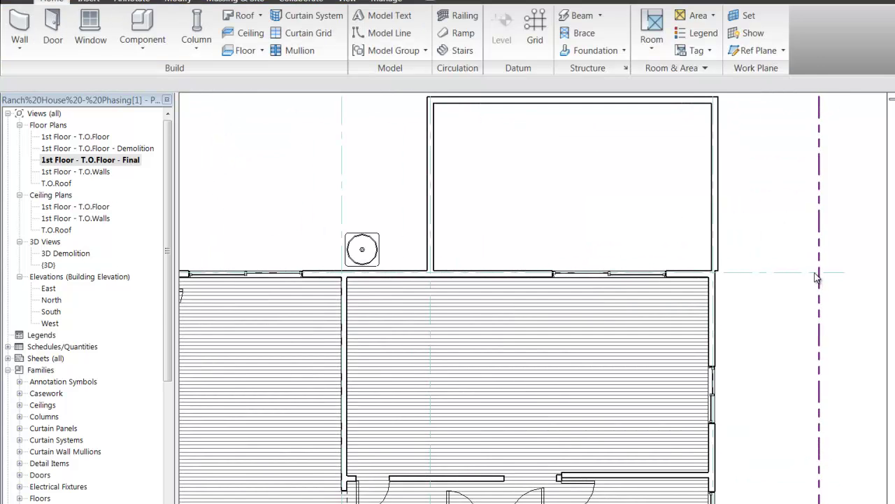
{"action": "scroll", "coordinate": [711, 335], "scroll_direction": "up", "scroll_amount": 3}
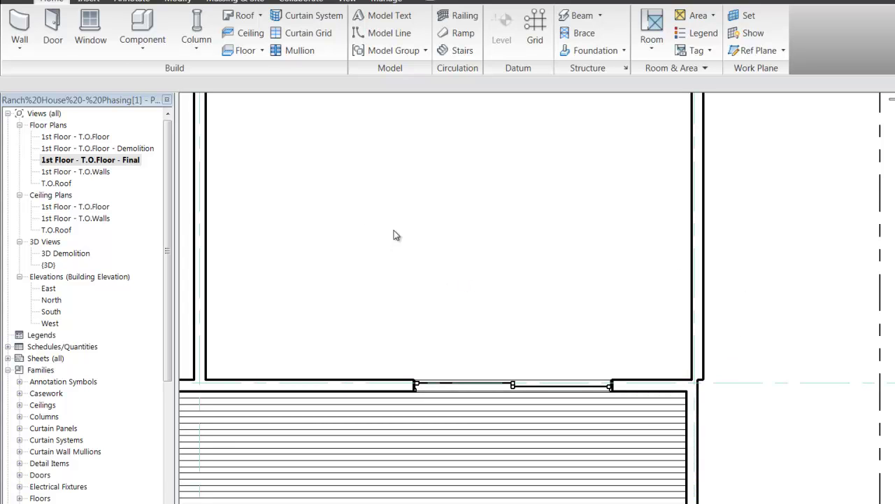
{"action": "key", "text": "a"}
{"action": "key", "text": "l"}
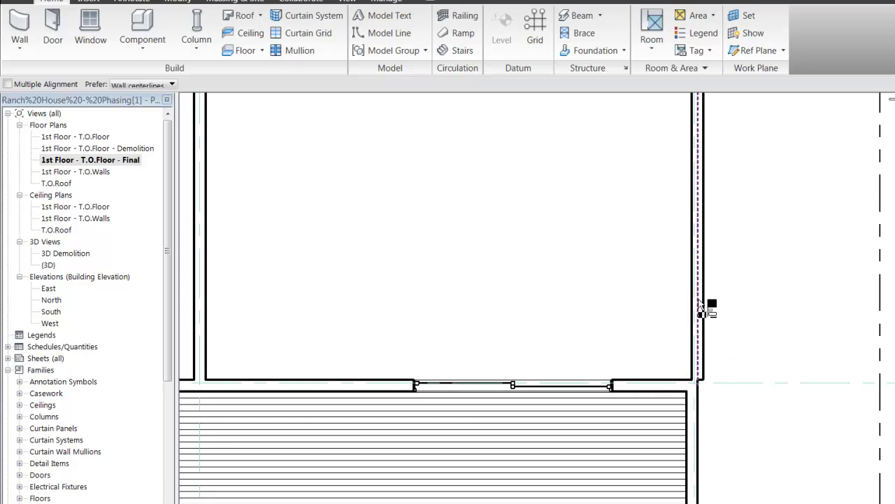
{"action": "left_click", "coordinate": [702, 408]}
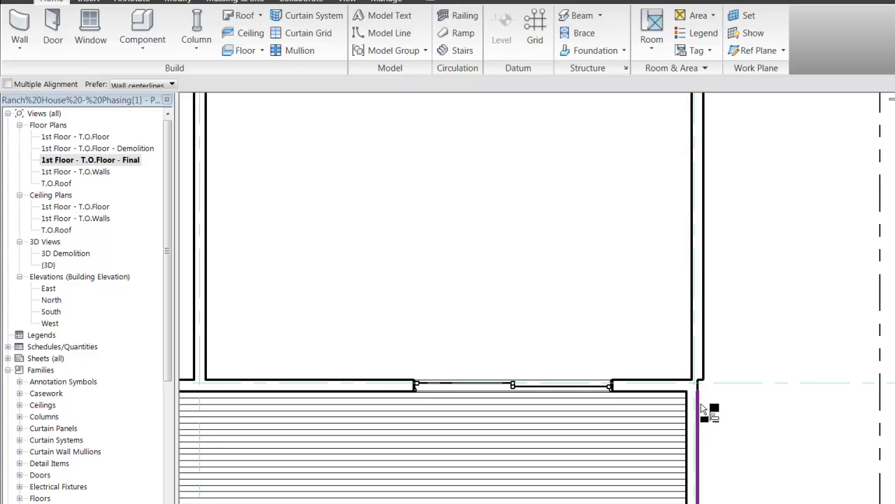
{"action": "left_click", "coordinate": [708, 326]}
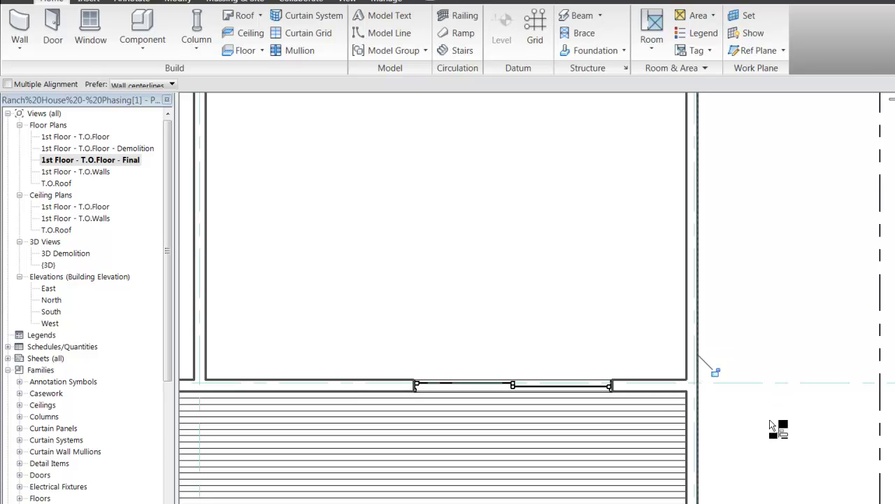
{"action": "scroll", "coordinate": [766, 458], "scroll_direction": "down", "scroll_amount": 1}
{"action": "scroll", "coordinate": [763, 451], "scroll_direction": "down", "scroll_amount": 1}
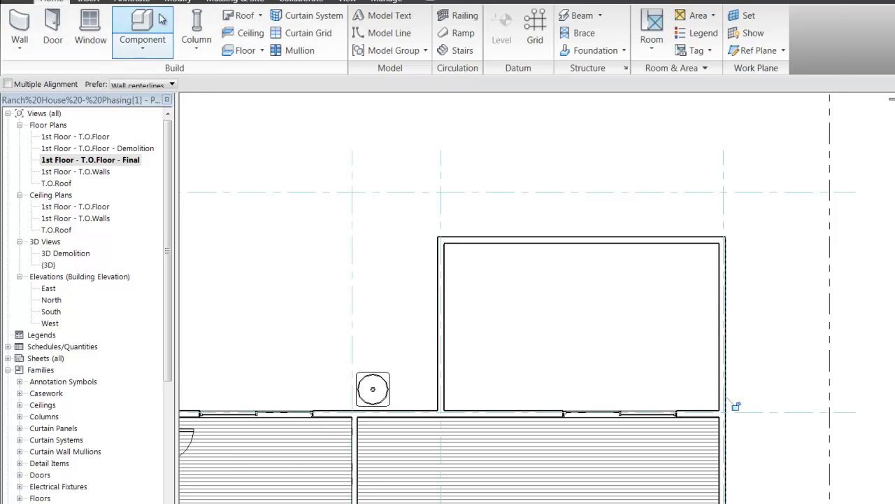
Step: Demolish the remaining exterior window between the merged bedroom and the addition, and check it in the Demolition floor plan
{"action": "left_click", "coordinate": [188, 2]}
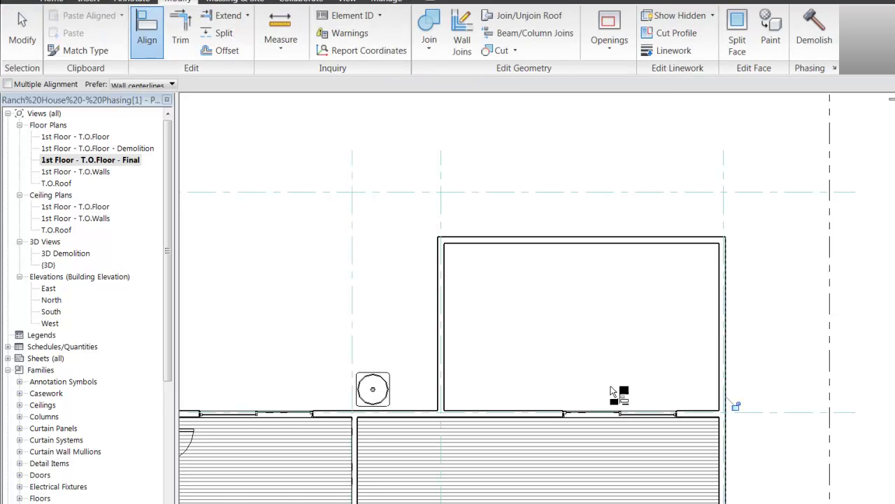
{"action": "scroll", "coordinate": [639, 413], "scroll_direction": "up", "scroll_amount": 3}
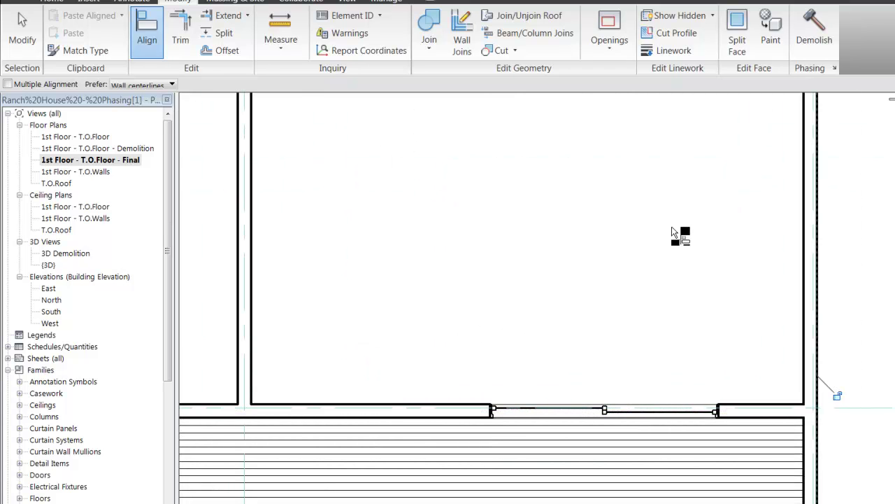
{"action": "left_click", "coordinate": [811, 32]}
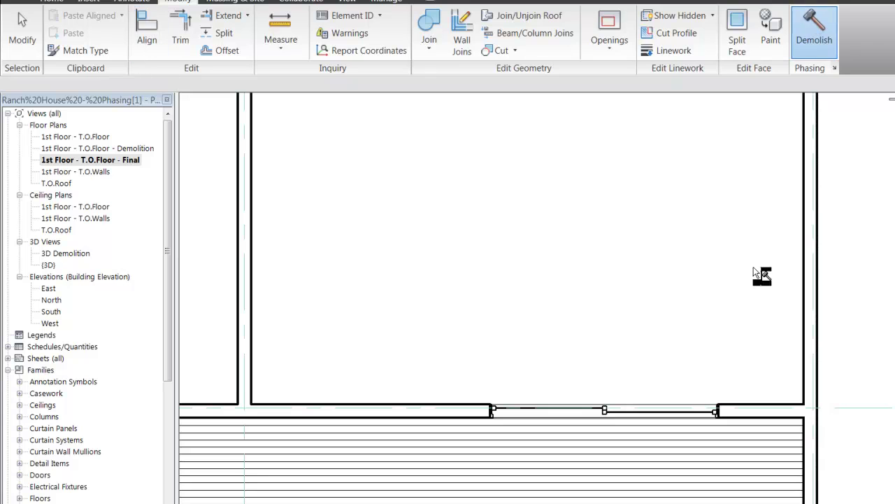
{"action": "left_click", "coordinate": [606, 413]}
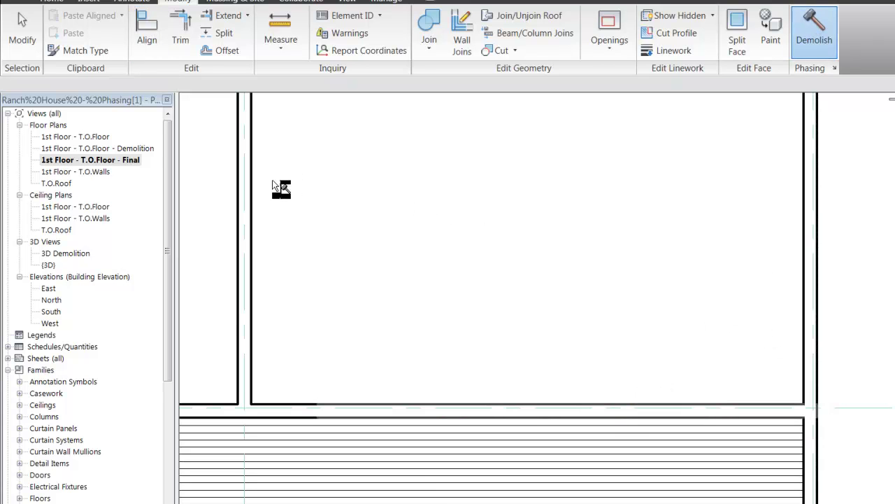
{"action": "double_click", "coordinate": [156, 149]}
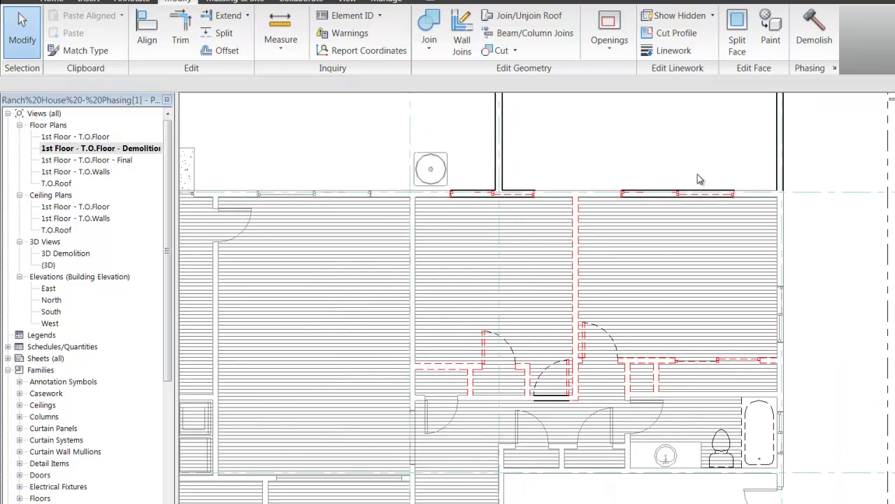
Step: Set Phase Demolished to None for the Interior - 2x4 / Gyp Bd closet wall nearest the round outdoor unit, and return to the Final plan
{"action": "scroll", "coordinate": [703, 148], "scroll_direction": "up", "scroll_amount": 3}
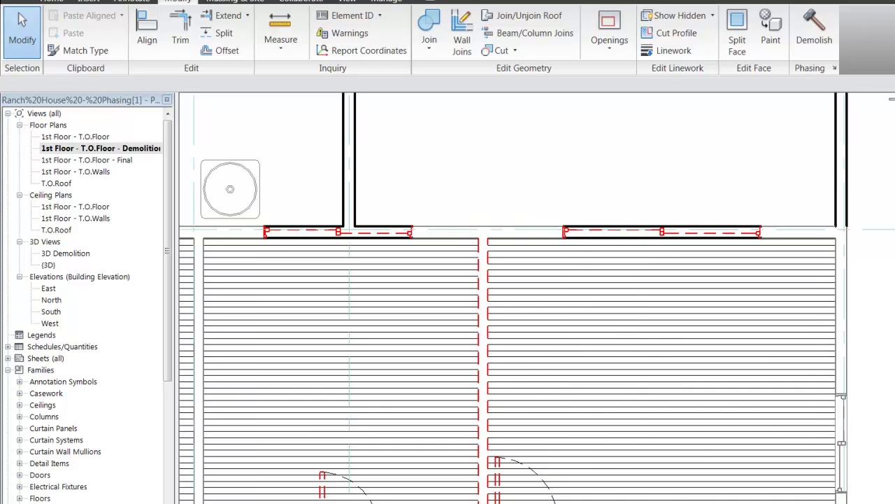
{"action": "left_click", "coordinate": [424, 231]}
{"action": "right_click", "coordinate": [258, 243]}
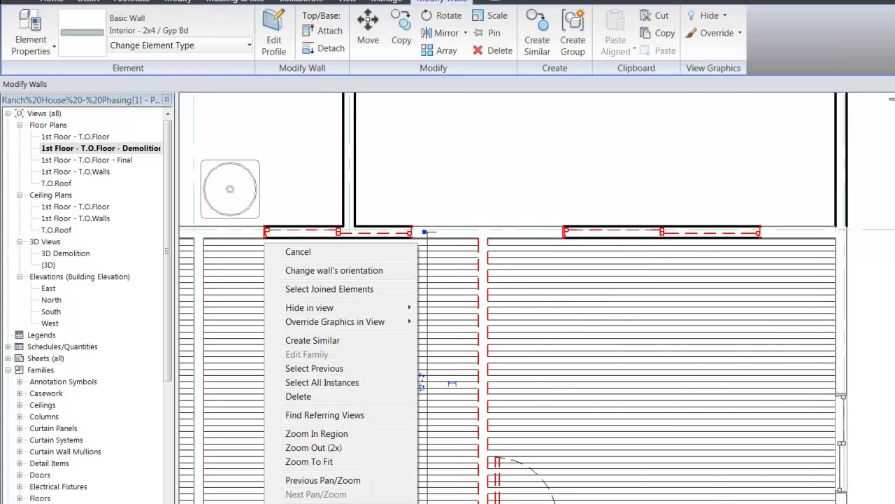
{"action": "key", "text": "Escape"}
{"action": "key", "text": "p"}
{"action": "key", "text": "r"}
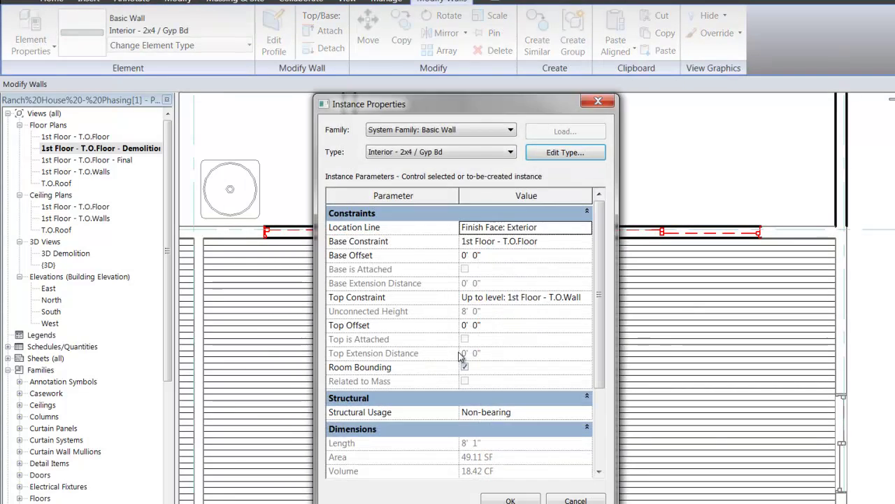
{"action": "left_click", "coordinate": [603, 415]}
{"action": "left_click", "coordinate": [587, 445]}
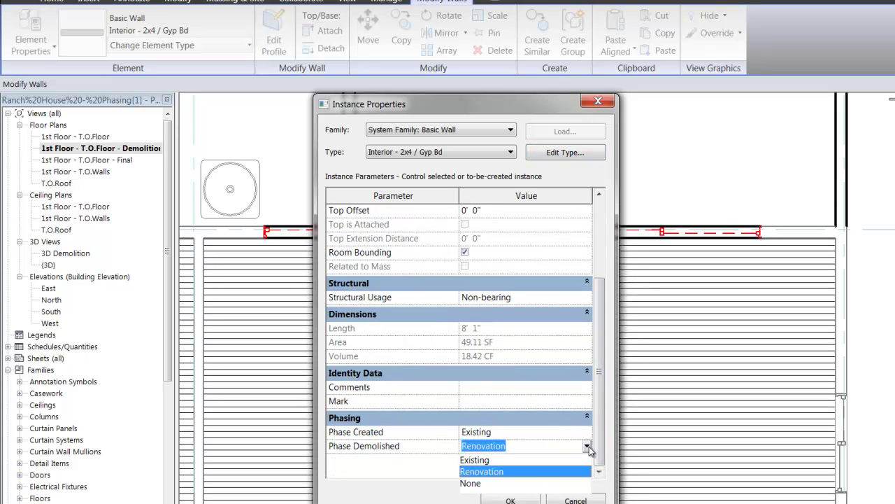
{"action": "left_click", "coordinate": [539, 482]}
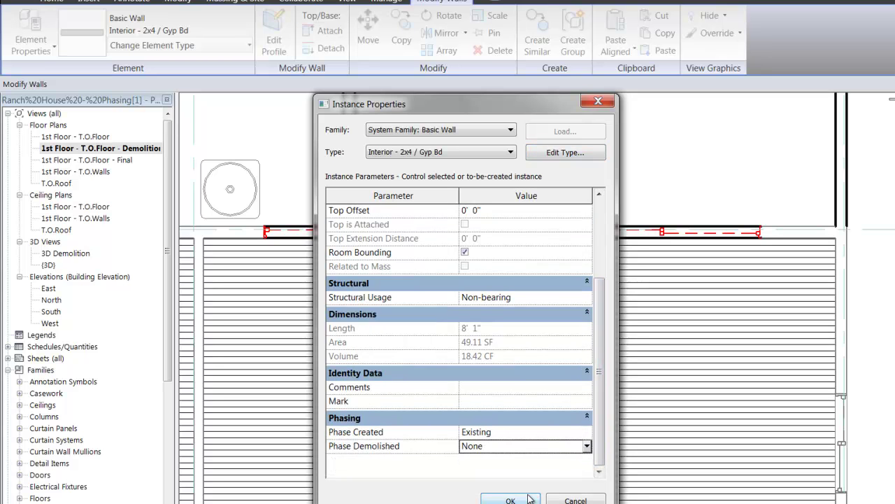
{"action": "left_click", "coordinate": [529, 499]}
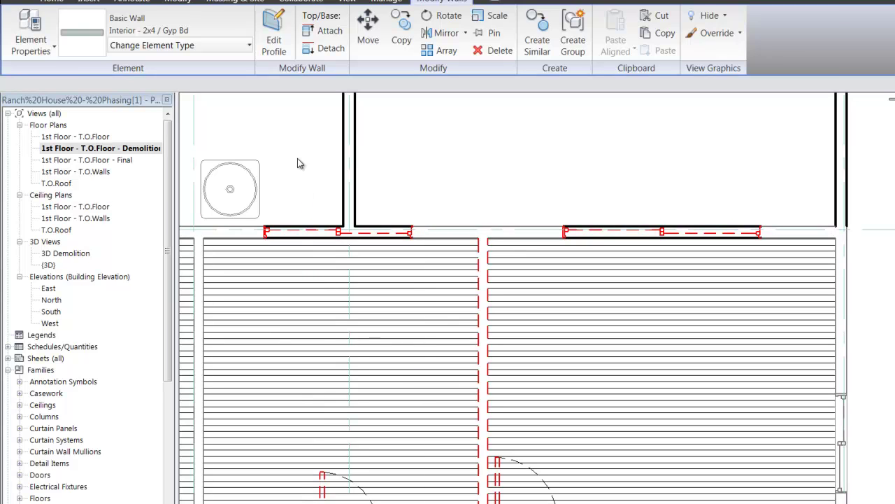
{"action": "left_click", "coordinate": [301, 164]}
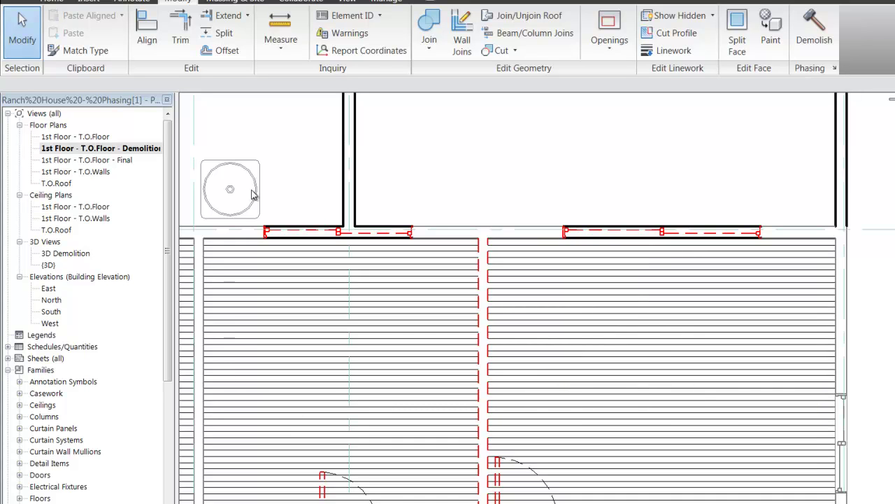
{"action": "double_click", "coordinate": [126, 161]}
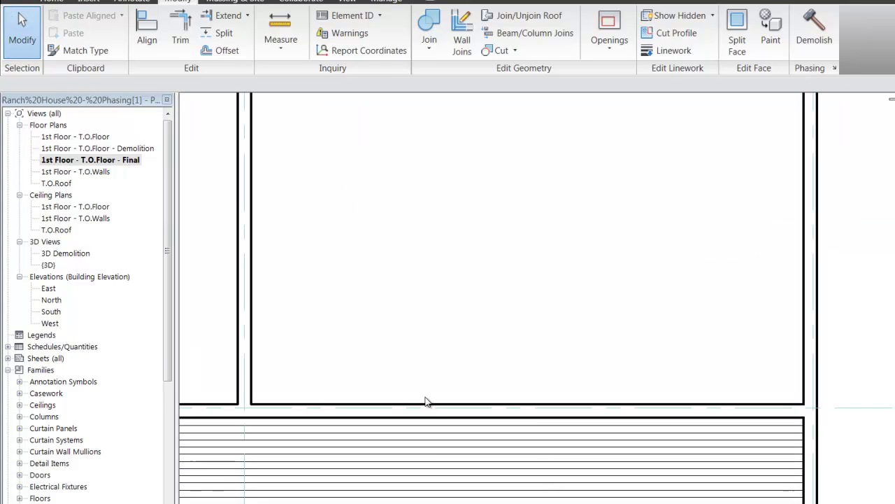
{"action": "scroll", "coordinate": [661, 287], "scroll_direction": "down", "scroll_amount": 5}
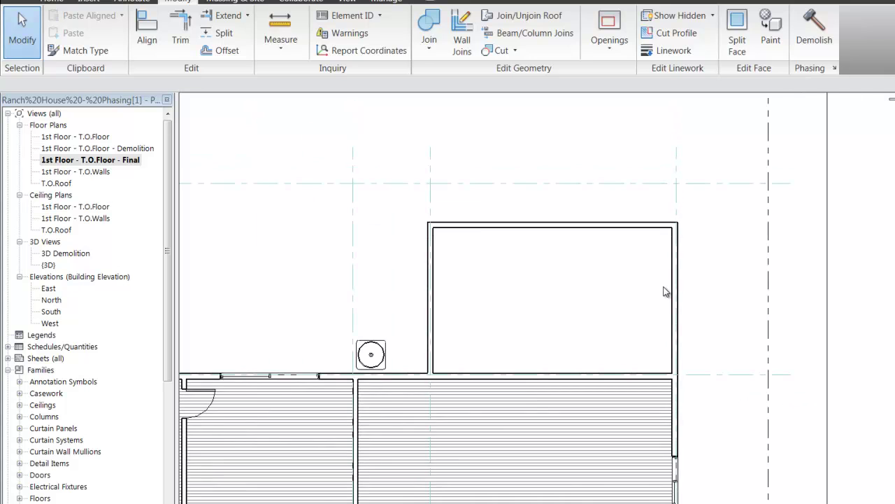
Step: Place 96" x 60" Slider with Trim windows near the middle of the addition's outer wall and centred in its wall opposite the outdoor unit
{"action": "scroll", "coordinate": [769, 316], "scroll_direction": "down", "scroll_amount": 4}
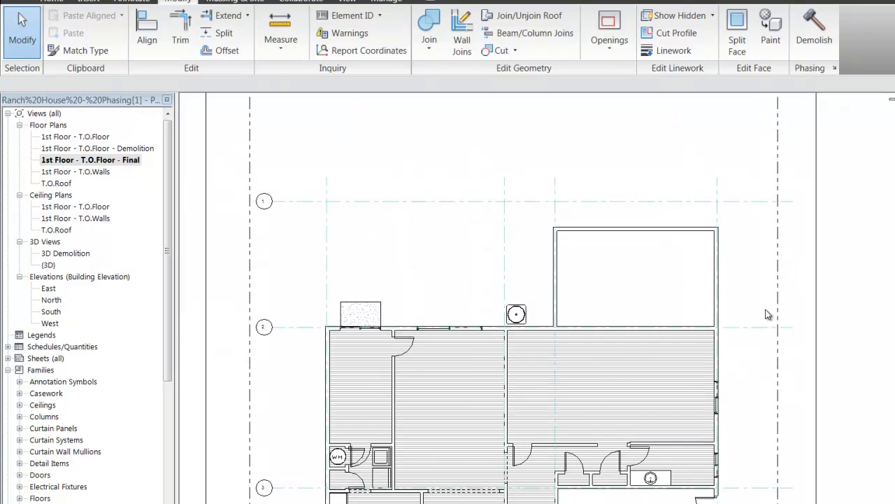
{"action": "scroll", "coordinate": [767, 315], "scroll_direction": "up", "scroll_amount": 3}
{"action": "scroll", "coordinate": [767, 315], "scroll_direction": "up", "scroll_amount": 2}
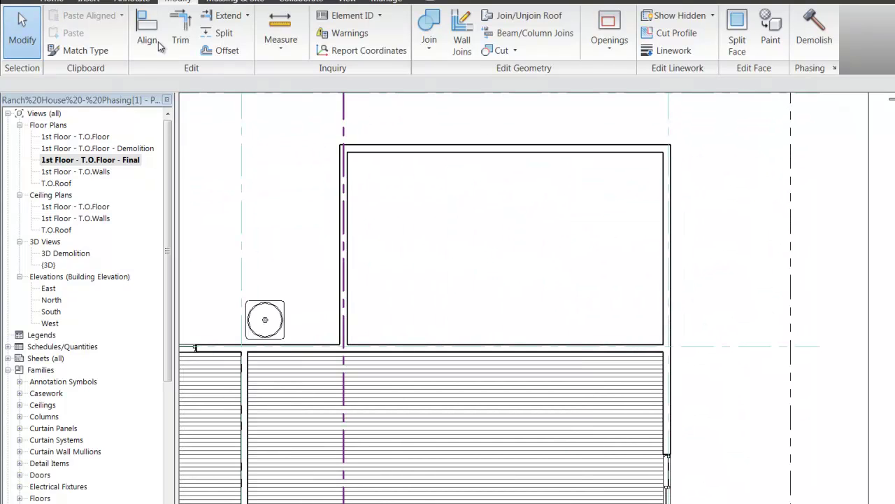
{"action": "left_click", "coordinate": [64, 3]}
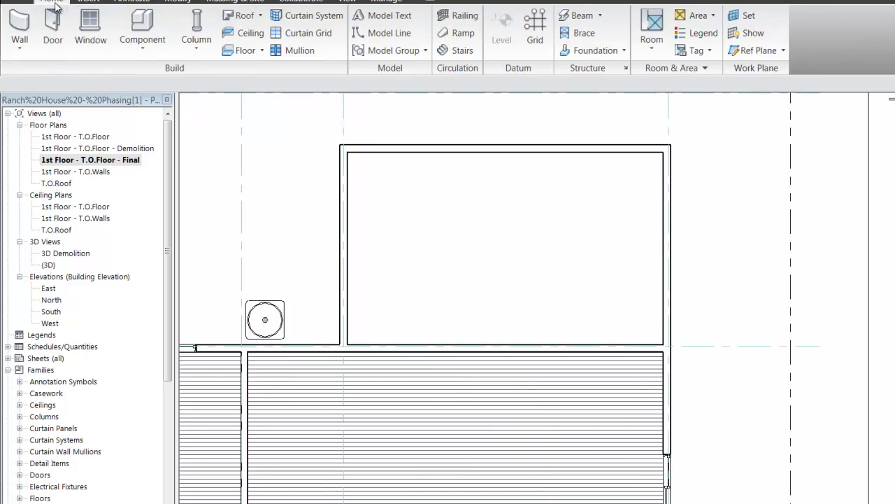
{"action": "left_click", "coordinate": [91, 27]}
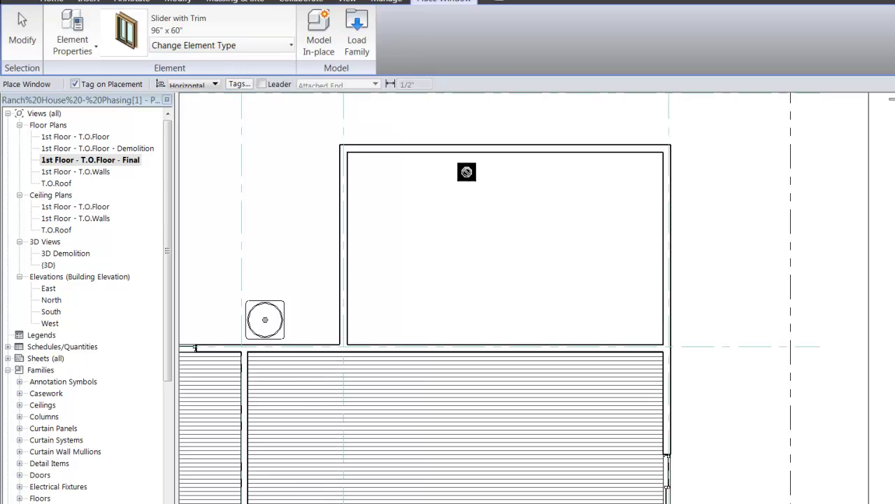
{"action": "left_click", "coordinate": [501, 148]}
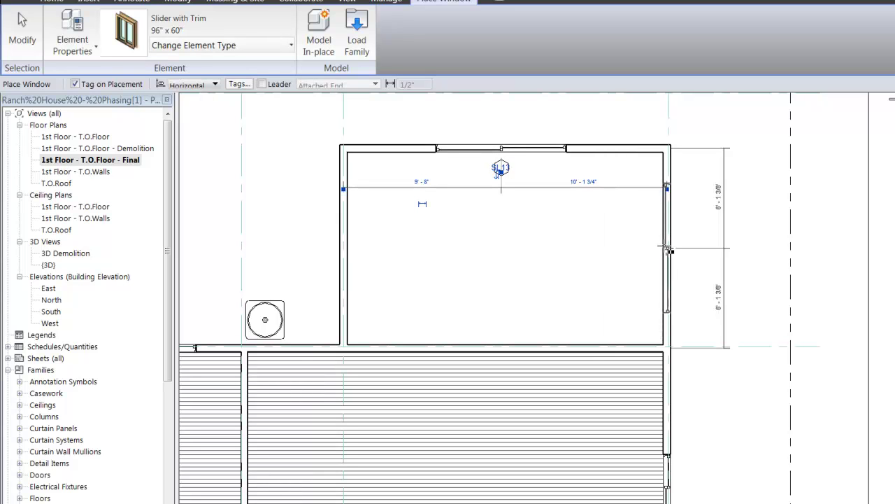
{"action": "left_click", "coordinate": [668, 248]}
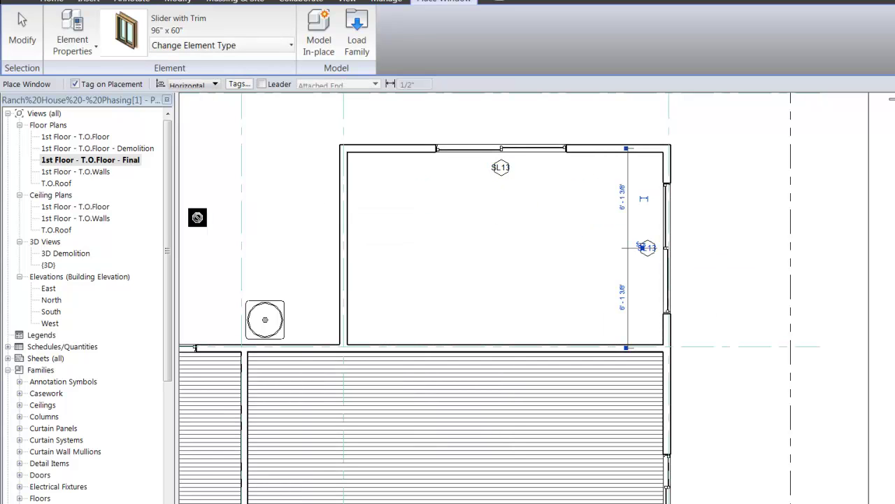
Step: Place a 68" x 84" Double-Glass 1 door centred in the addition's side wall nearest the outdoor unit, swinging into the room
{"action": "left_click", "coordinate": [289, 45]}
{"action": "left_click", "coordinate": [288, 44]}
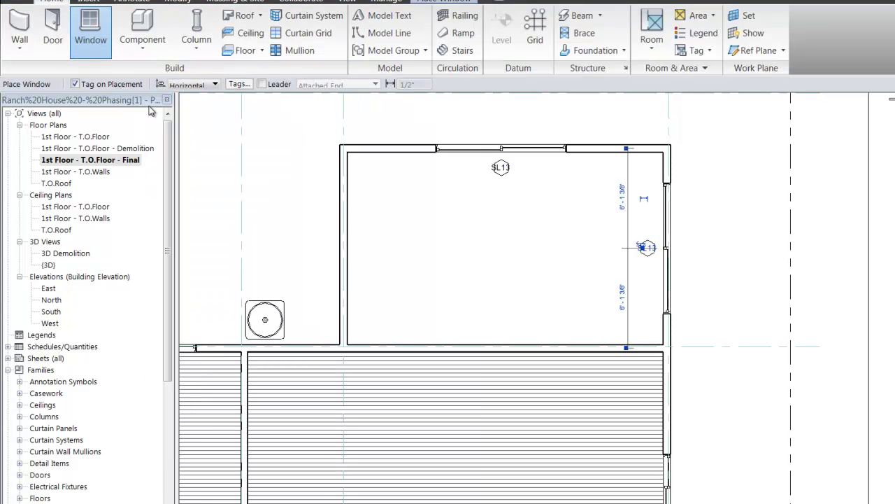
{"action": "left_click", "coordinate": [54, 30]}
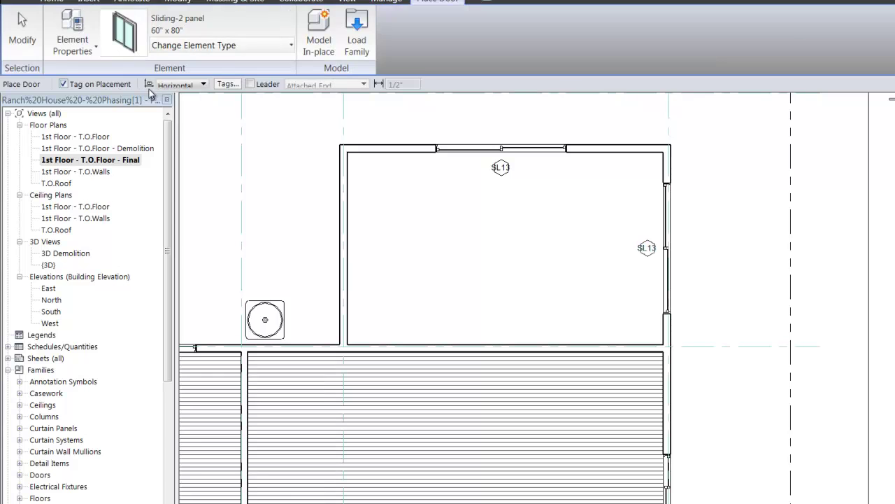
{"action": "left_click", "coordinate": [256, 46]}
{"action": "scroll", "coordinate": [271, 195], "scroll_direction": "down", "scroll_amount": 3}
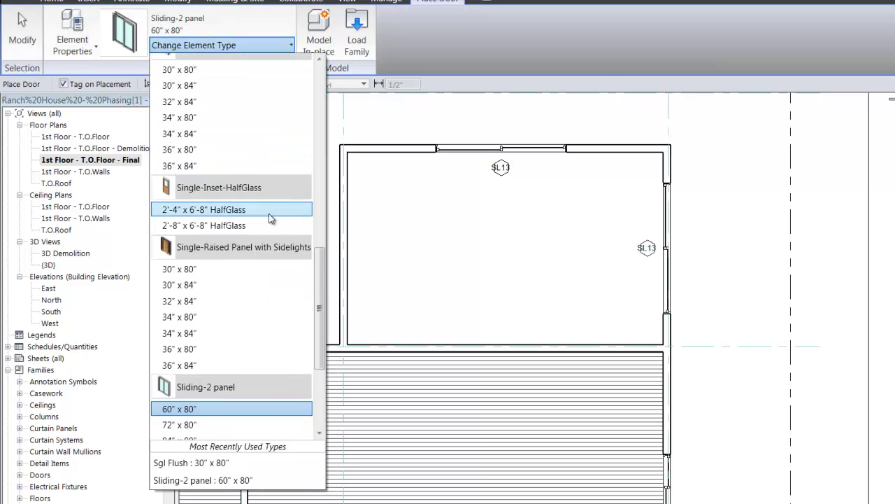
{"action": "scroll", "coordinate": [271, 221], "scroll_direction": "down", "scroll_amount": 2}
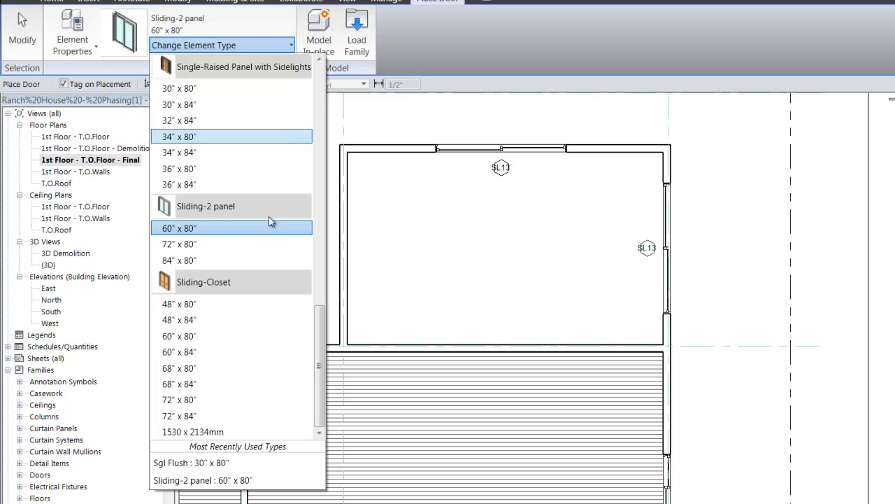
{"action": "scroll", "coordinate": [271, 221], "scroll_direction": "up", "scroll_amount": 5}
{"action": "scroll", "coordinate": [271, 221], "scroll_direction": "up", "scroll_amount": 3}
{"action": "scroll", "coordinate": [270, 221], "scroll_direction": "up", "scroll_amount": 5}
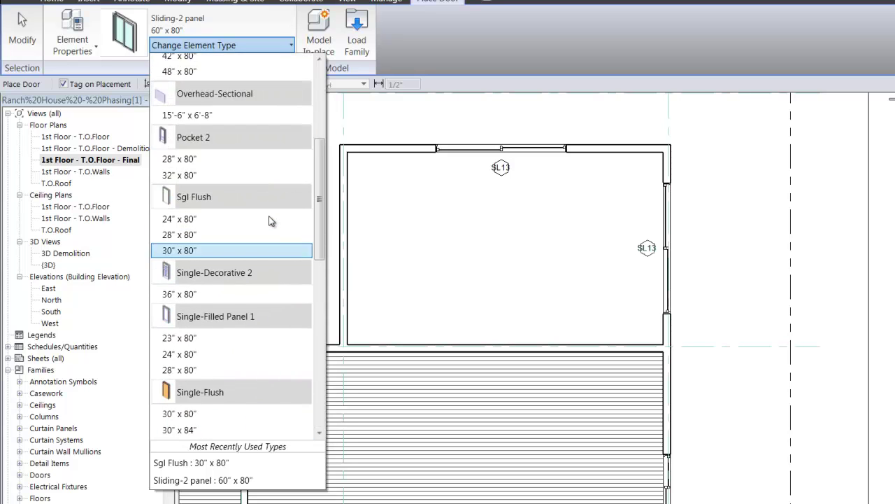
{"action": "scroll", "coordinate": [271, 221], "scroll_direction": "up", "scroll_amount": 3}
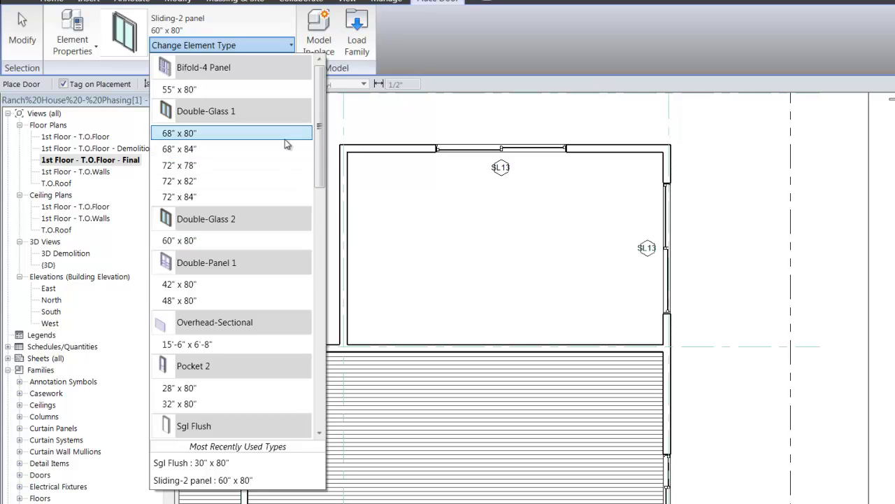
{"action": "scroll", "coordinate": [285, 143], "scroll_direction": "down", "scroll_amount": 1}
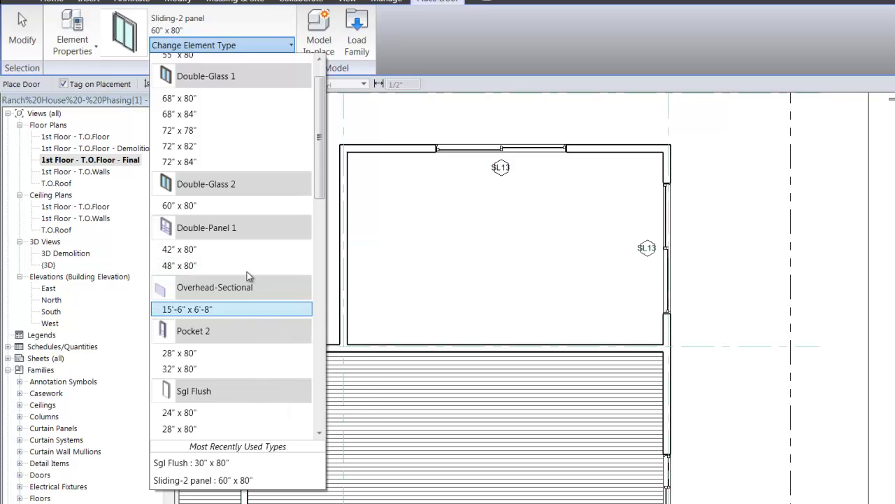
{"action": "scroll", "coordinate": [253, 244], "scroll_direction": "up", "scroll_amount": 1}
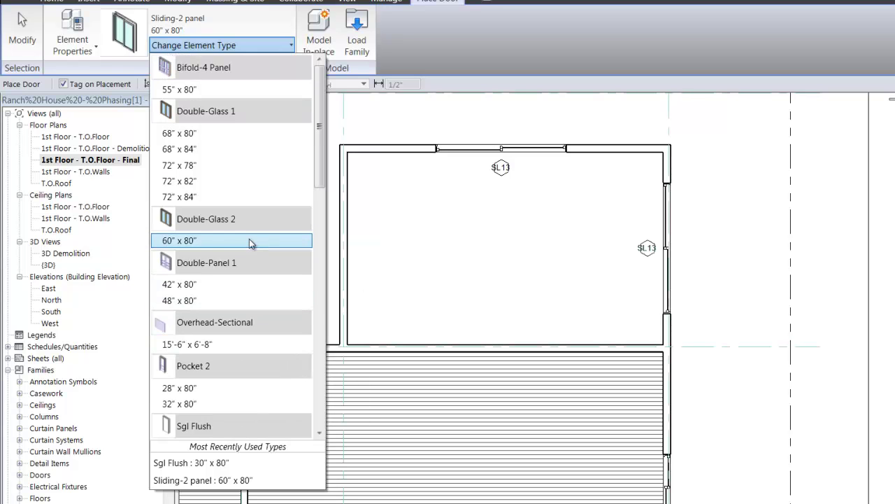
{"action": "left_click", "coordinate": [222, 150]}
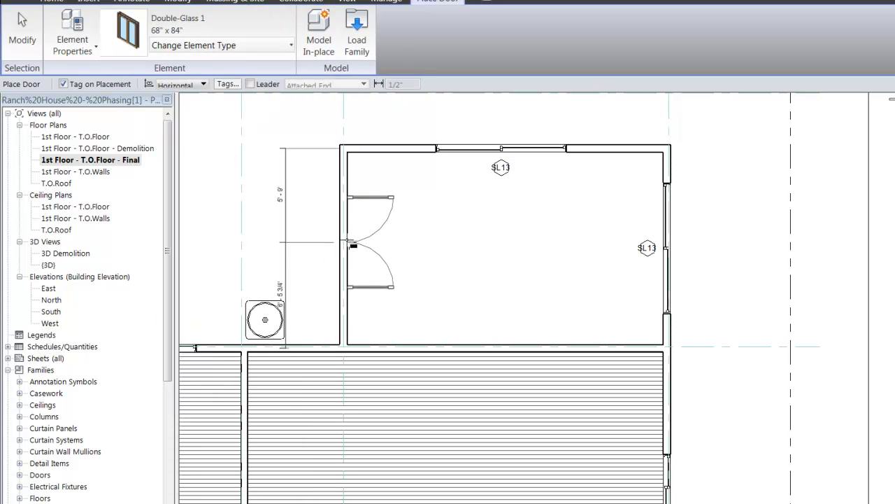
{"action": "left_click", "coordinate": [466, 189]}
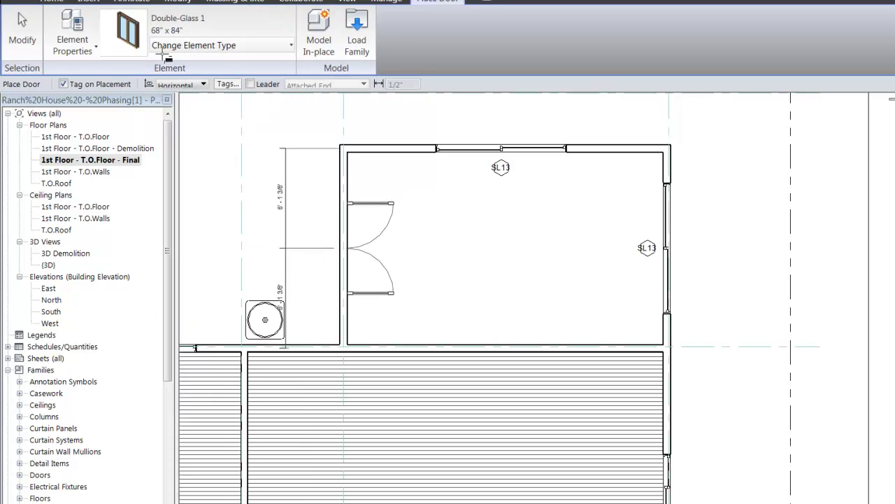
Step: Place a 30" x 80" Sgl Flush door between the merged bedroom and the addition, about 5'-4" from the double door's wall
{"action": "left_click", "coordinate": [239, 47]}
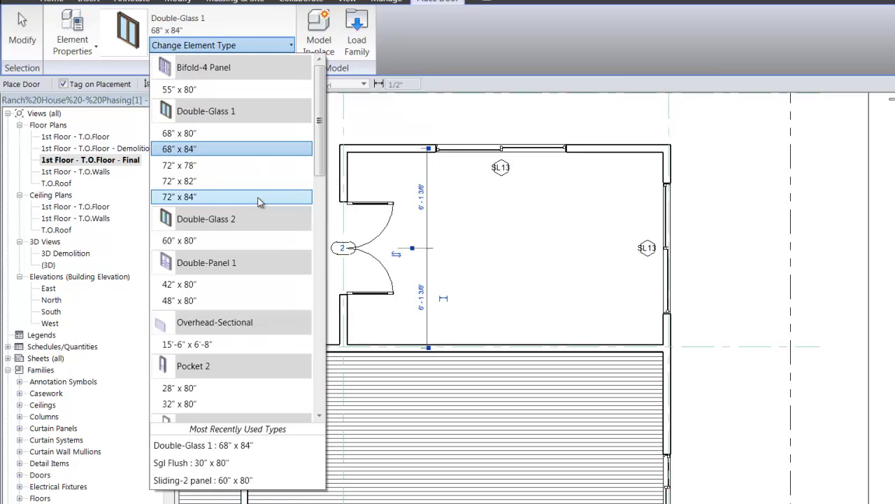
{"action": "scroll", "coordinate": [241, 353], "scroll_direction": "down", "scroll_amount": 5}
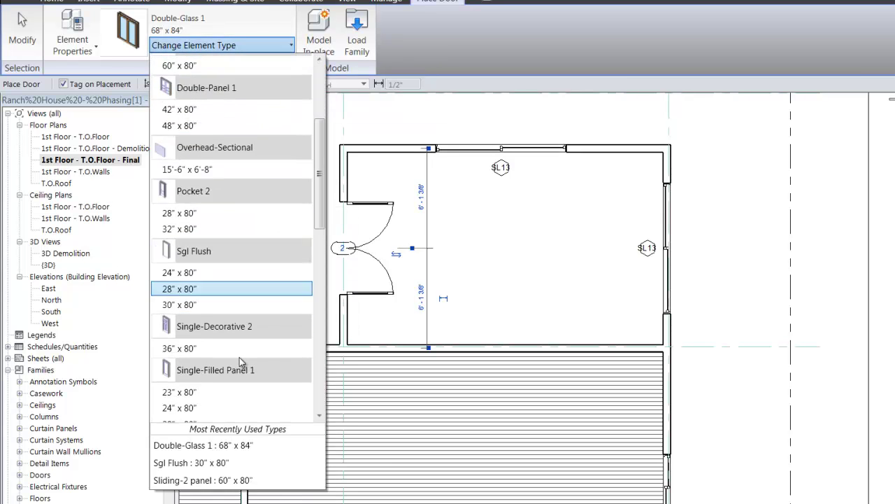
{"action": "scroll", "coordinate": [239, 357], "scroll_direction": "down", "scroll_amount": 1}
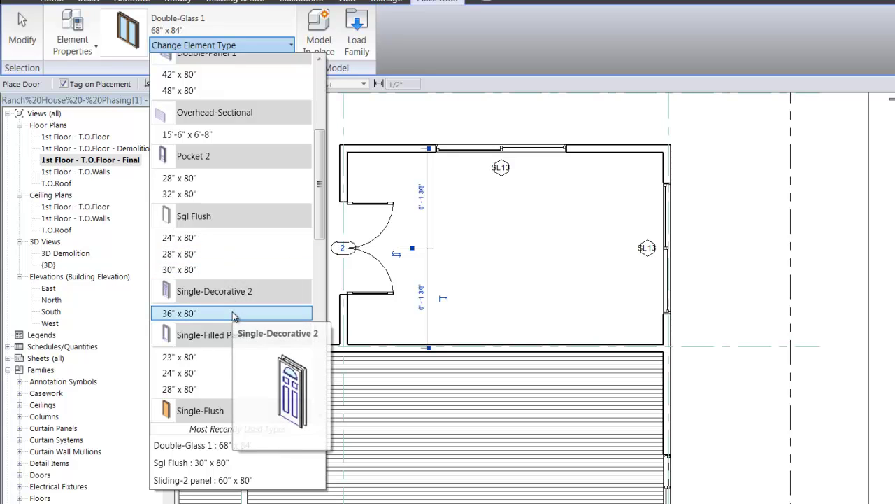
{"action": "left_click", "coordinate": [226, 270]}
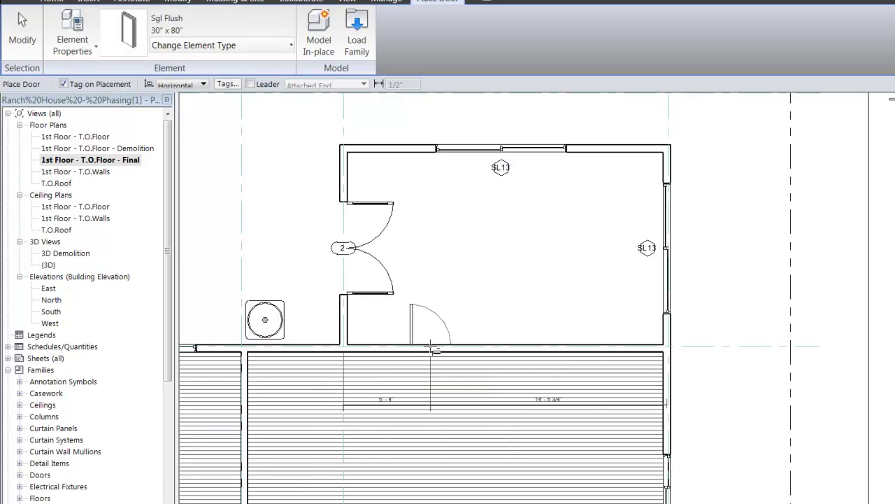
{"action": "left_click", "coordinate": [432, 348]}
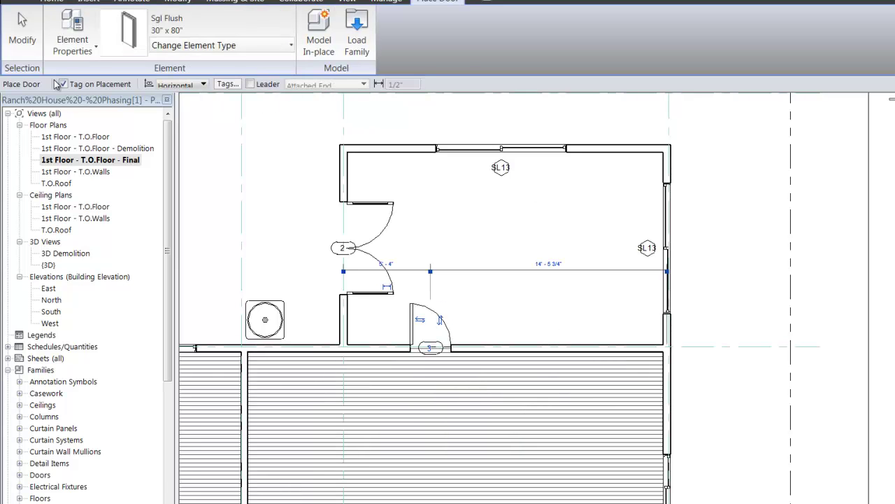
{"action": "left_click", "coordinate": [23, 33]}
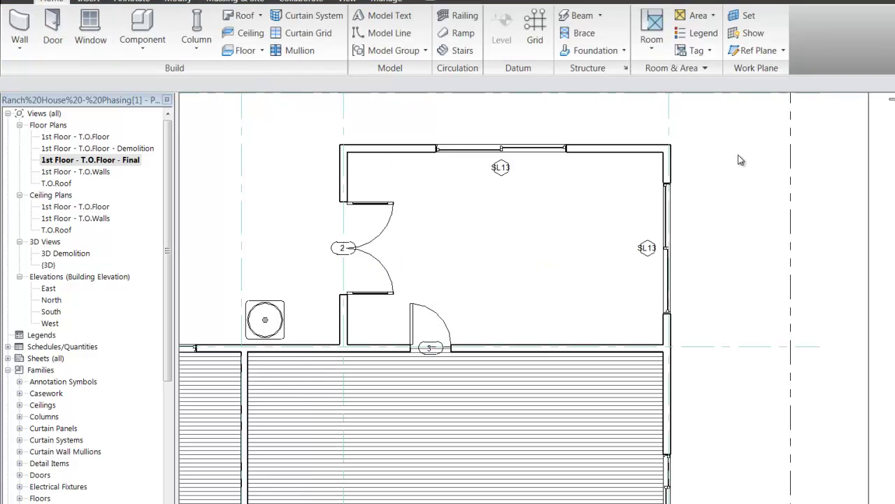
Step: Open the Demolition floor plan and examine how the addition with its new doors and windows is displayed
{"action": "scroll", "coordinate": [742, 160], "scroll_direction": "down", "scroll_amount": 4}
{"action": "scroll", "coordinate": [742, 160], "scroll_direction": "up", "scroll_amount": 2}
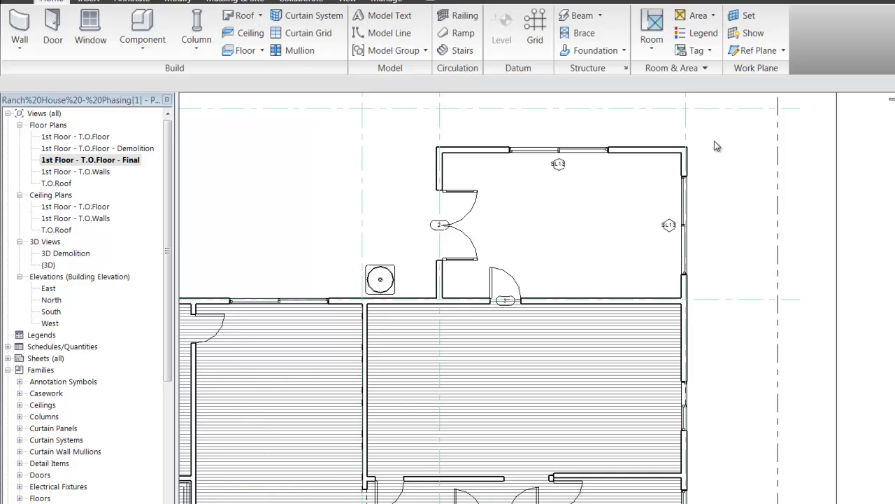
{"action": "double_click", "coordinate": [148, 148]}
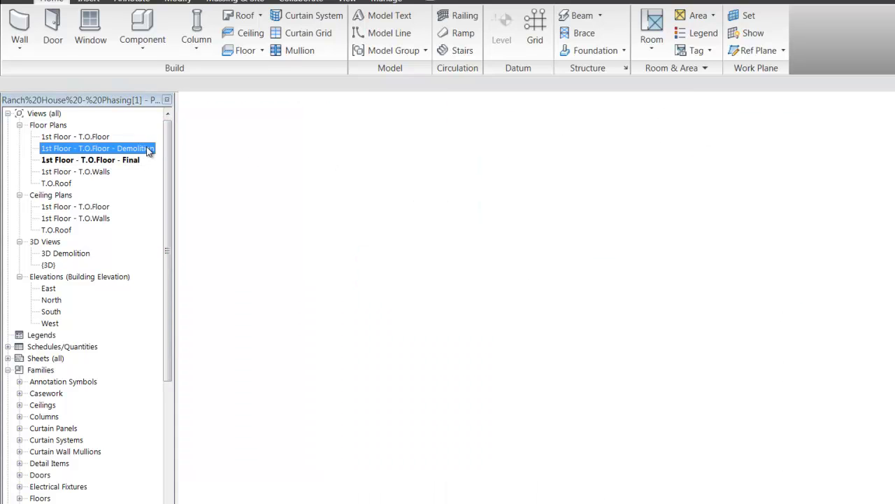
{"action": "scroll", "coordinate": [470, 381], "scroll_direction": "up", "scroll_amount": 4}
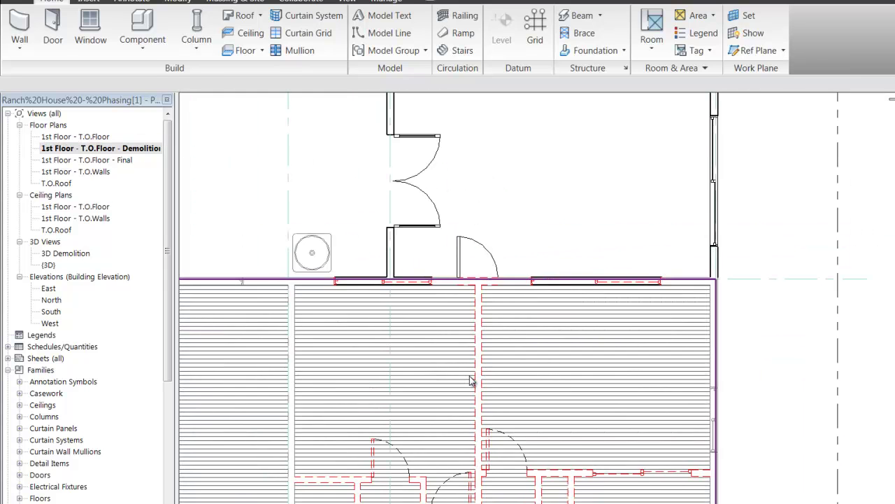
{"action": "scroll", "coordinate": [622, 196], "scroll_direction": "up", "scroll_amount": 2}
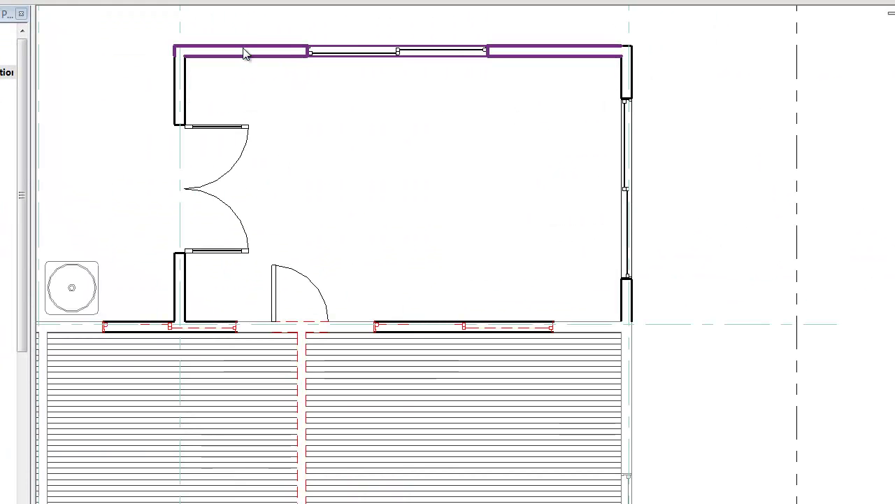
Step: Check the phasing values in the instance properties of the addition's outer wall, and close them without changes
{"action": "left_click", "coordinate": [238, 53]}
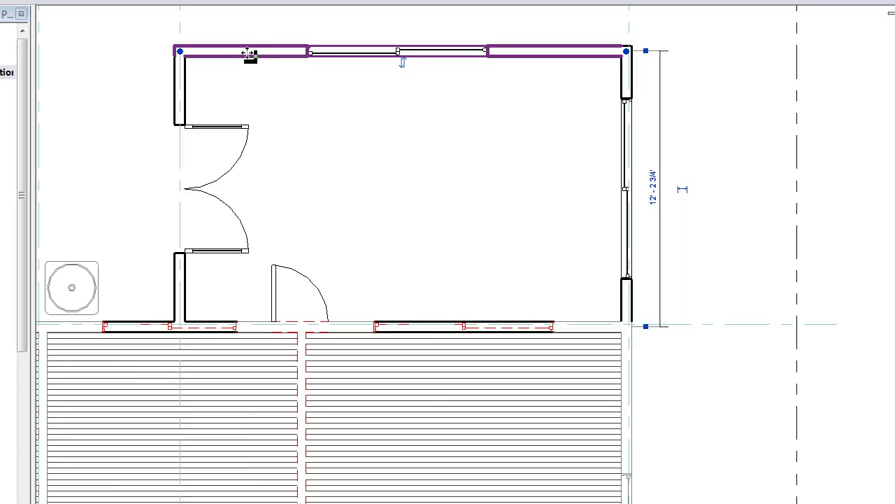
{"action": "right_click", "coordinate": [249, 50]}
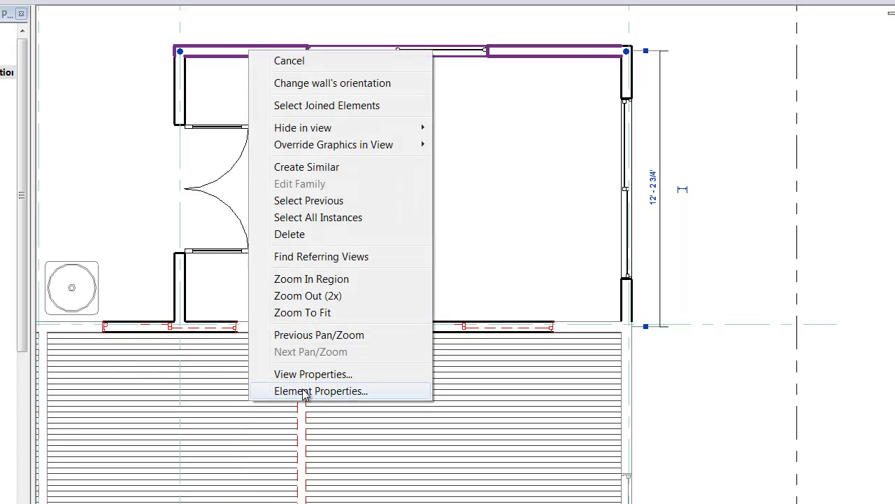
{"action": "left_click", "coordinate": [323, 391]}
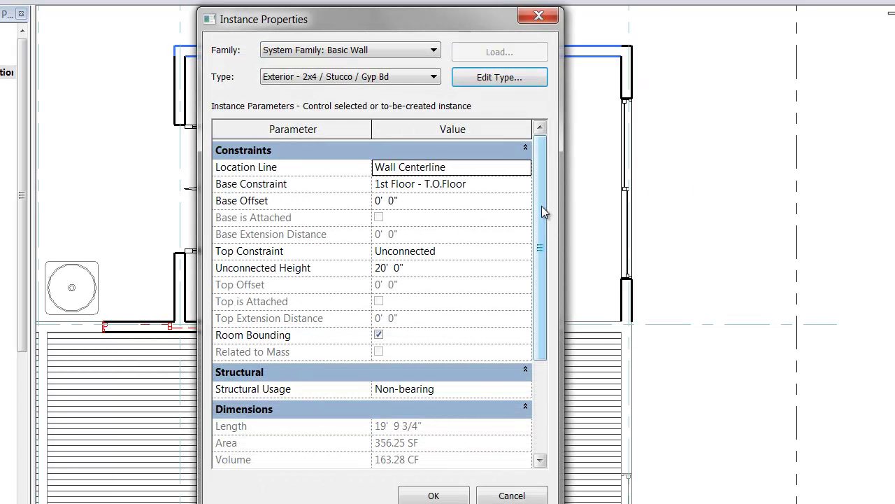
{"action": "left_click_drag", "start_coordinate": [544, 209], "coordinate": [542, 341]}
{"action": "left_click", "coordinate": [540, 15]}
{"action": "key", "text": "Escape"}
{"action": "scroll", "coordinate": [738, 198], "scroll_direction": "down", "scroll_amount": 2}
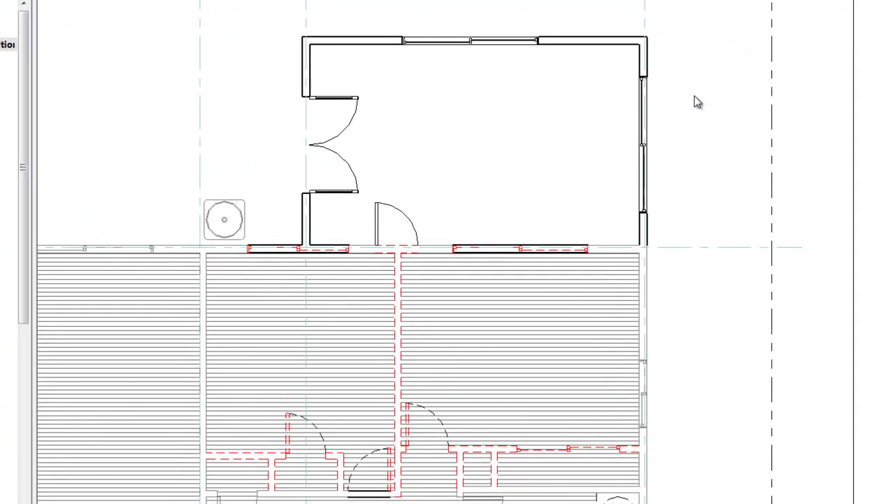
Step: Set the Demolition floor plan's phase filter to Show Previous + Demo in its view properties
{"action": "right_click", "coordinate": [727, 192]}
{"action": "left_click", "coordinate": [738, 268]}
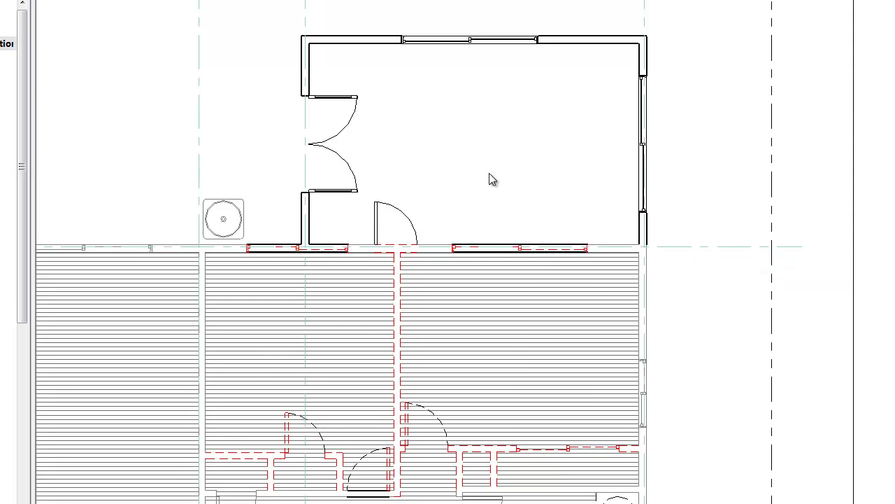
{"action": "left_click_drag", "start_coordinate": [535, 140], "coordinate": [567, 364]}
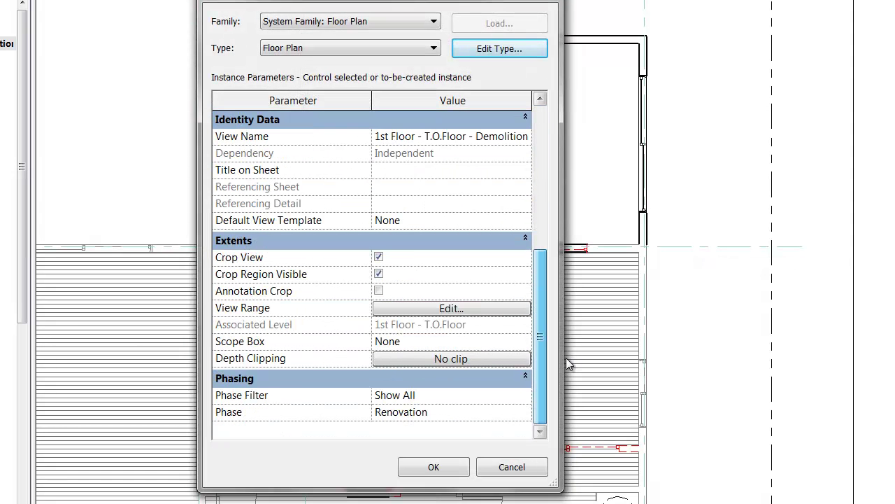
{"action": "left_click", "coordinate": [501, 399]}
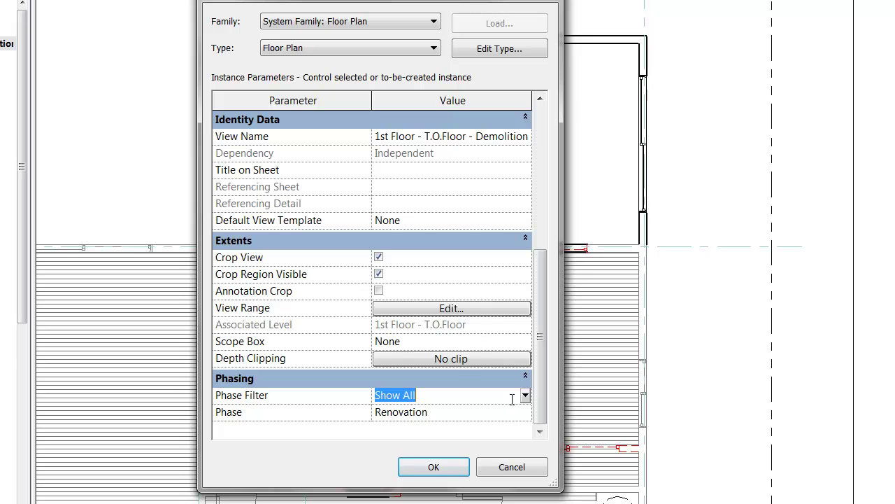
{"action": "left_click", "coordinate": [526, 397]}
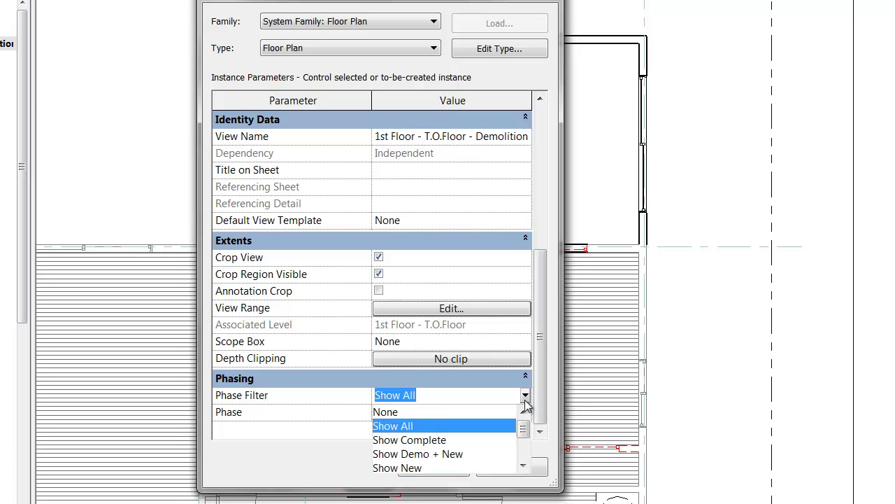
{"action": "mouse_move", "coordinate": [524, 426]}
{"action": "left_mouse_down"}
{"action": "mouse_move", "coordinate": [524, 451]}
{"action": "mouse_move", "coordinate": [523, 442]}
{"action": "left_mouse_up"}
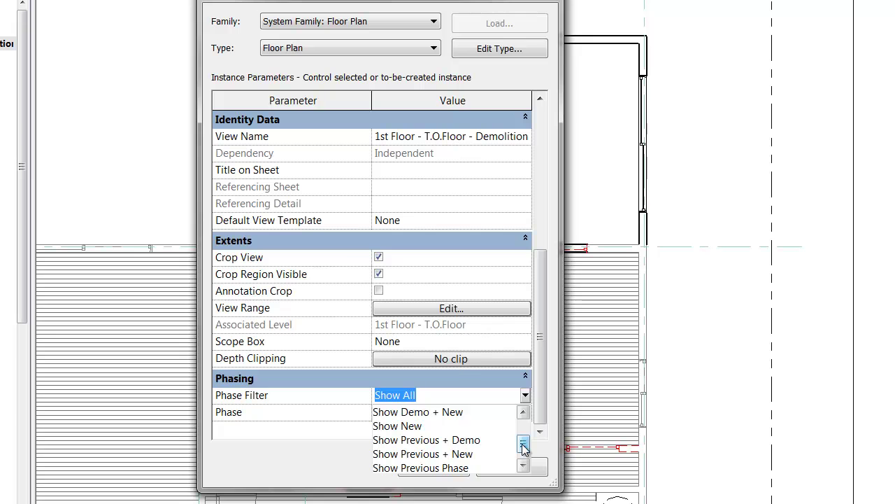
{"action": "left_click_drag", "start_coordinate": [523, 446], "coordinate": [524, 459]}
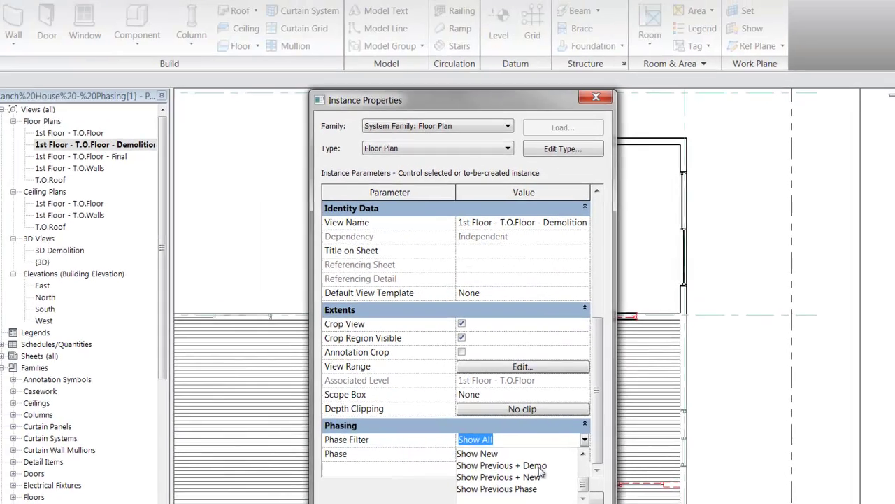
{"action": "left_click", "coordinate": [472, 428]}
{"action": "left_click", "coordinate": [530, 500]}
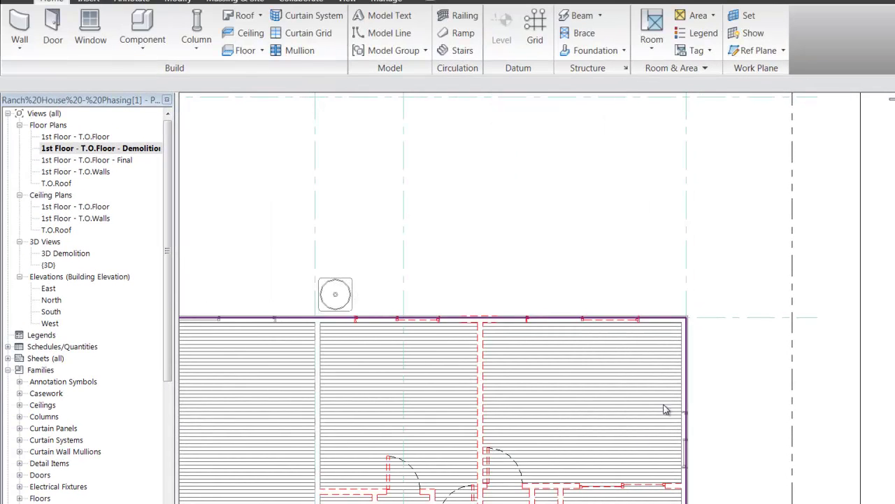
Step: Examine how the Demolition floor plan displays the bedroom walls, windows, doors and the area of the addition with its new filter
{"action": "scroll", "coordinate": [420, 304], "scroll_direction": "up", "scroll_amount": 3}
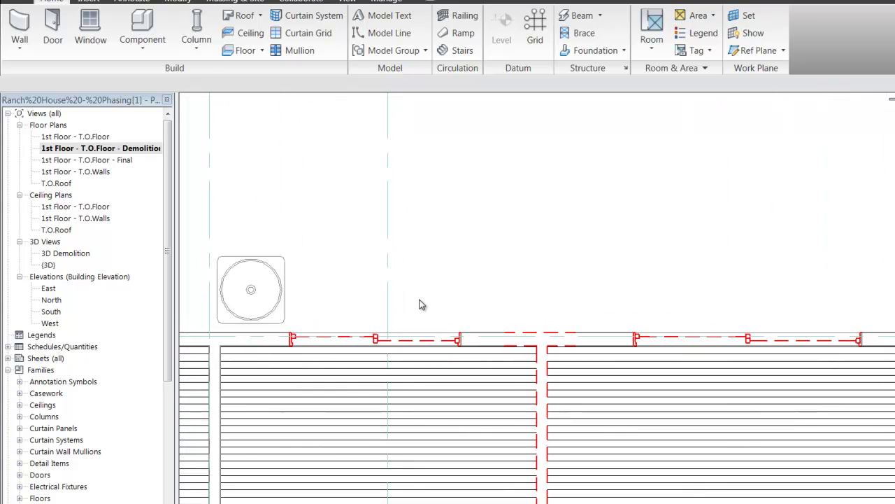
{"action": "scroll", "coordinate": [542, 256], "scroll_direction": "down", "scroll_amount": 3}
{"action": "scroll", "coordinate": [730, 235], "scroll_direction": "down", "scroll_amount": 2}
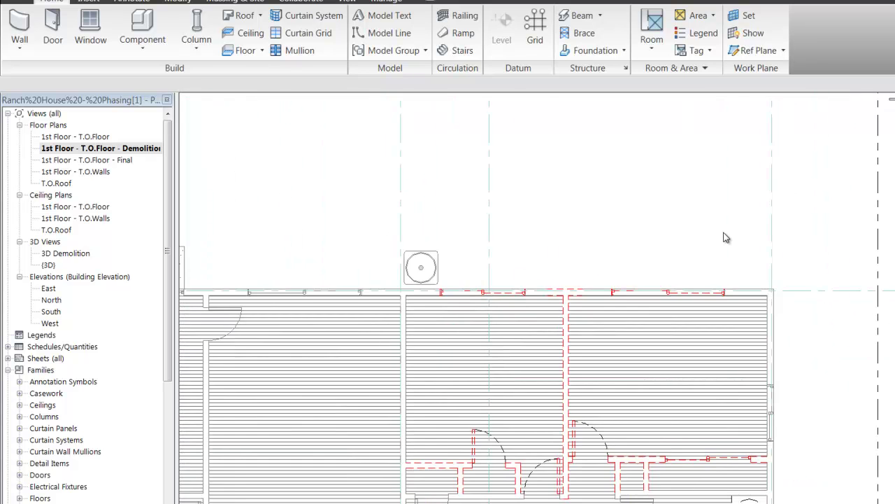
{"action": "scroll", "coordinate": [724, 240], "scroll_direction": "up", "scroll_amount": 4}
{"action": "scroll", "coordinate": [623, 437], "scroll_direction": "down", "scroll_amount": 1}
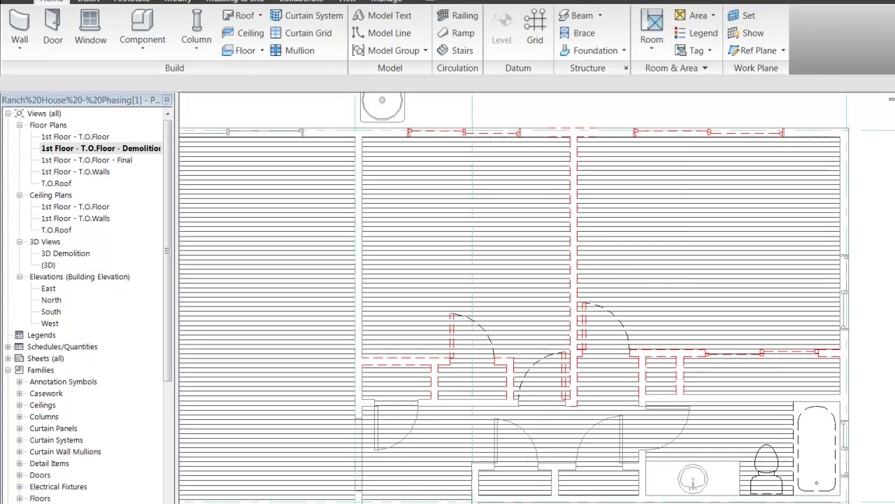
{"action": "middle_click_drag", "start_coordinate": [623, 437], "coordinate": [591, 461]}
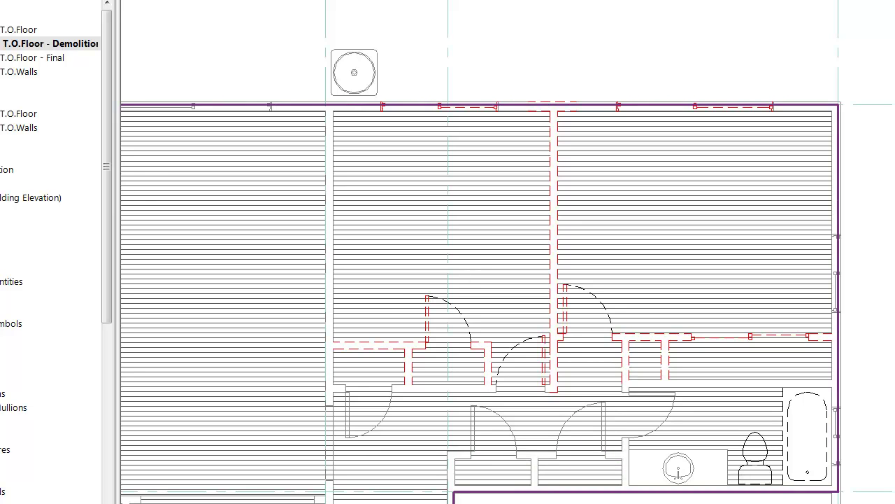
Step: Open the Final floor plan and examine how the addition and the merged bedroom are displayed
{"action": "double_click", "coordinate": [47, 58]}
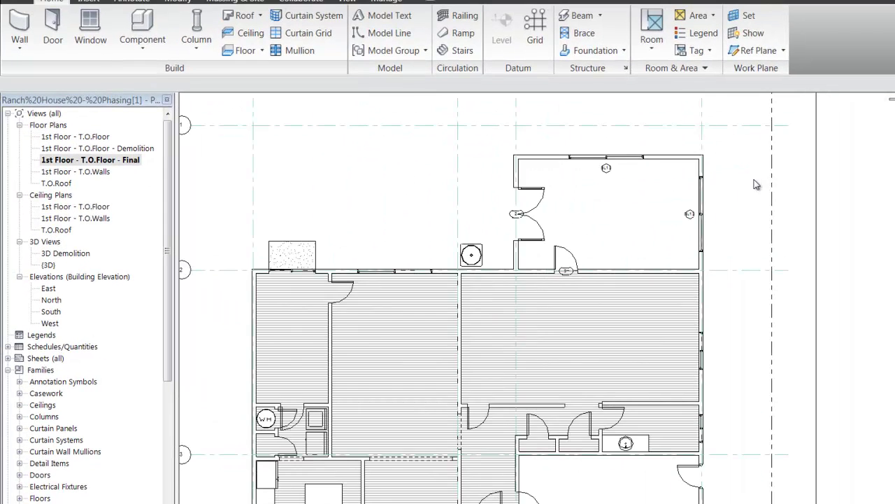
{"action": "scroll", "coordinate": [763, 186], "scroll_direction": "up", "scroll_amount": 4}
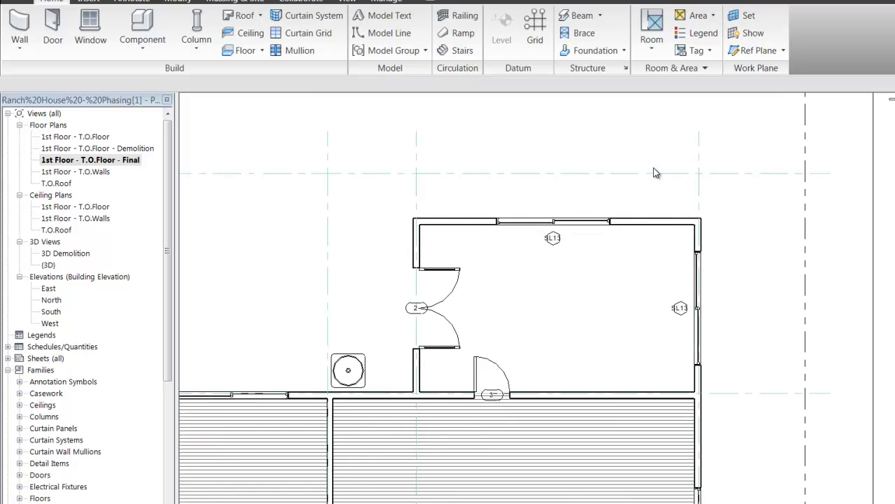
{"action": "scroll", "coordinate": [728, 212], "scroll_direction": "down", "scroll_amount": 2}
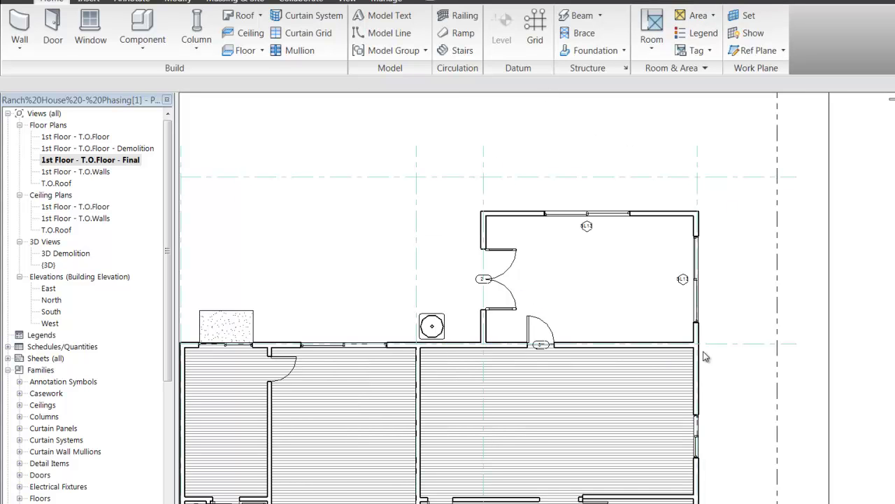
{"action": "key", "text": "Tab"}
{"action": "key", "text": "Tab"}
{"action": "key", "text": "Tab"}
{"action": "key", "text": "Tab"}
{"action": "key", "text": "Tab"}
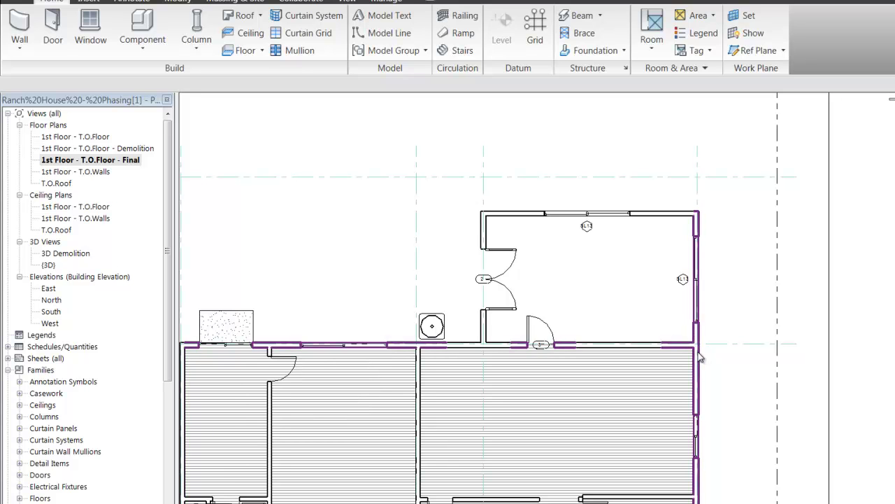
{"action": "scroll", "coordinate": [826, 385], "scroll_direction": "down", "scroll_amount": 3}
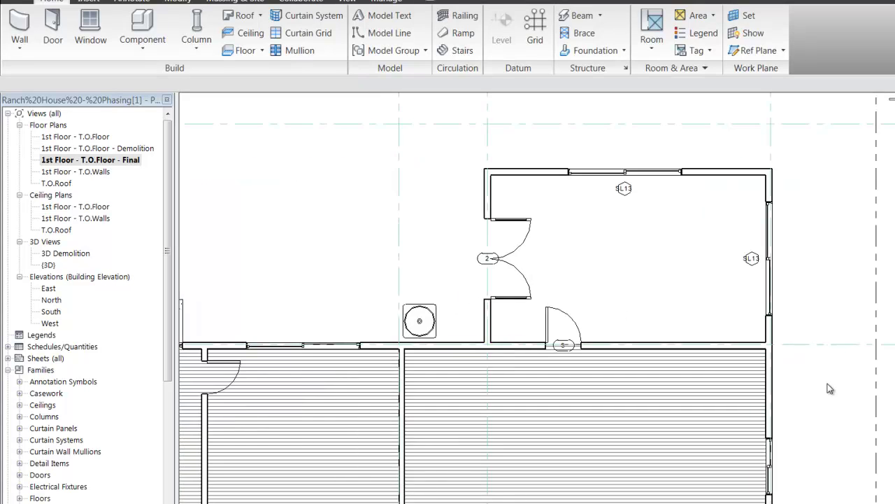
{"action": "scroll", "coordinate": [815, 400], "scroll_direction": "up", "scroll_amount": 3}
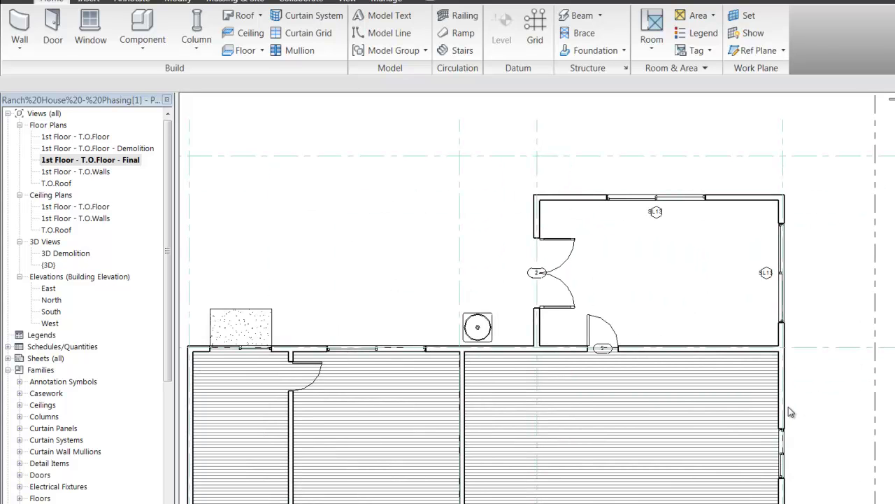
{"action": "left_click", "coordinate": [787, 413]}
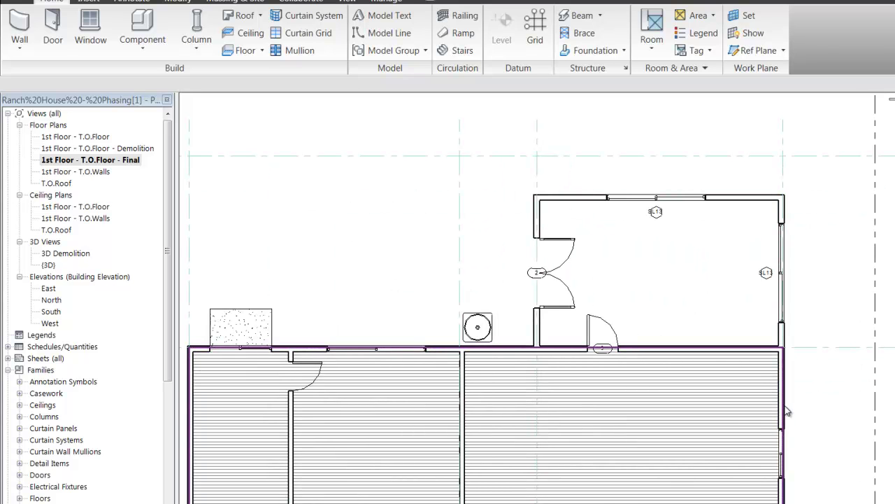
{"action": "left_click", "coordinate": [801, 400]}
{"action": "scroll", "coordinate": [438, 208], "scroll_direction": "down", "scroll_amount": 3}
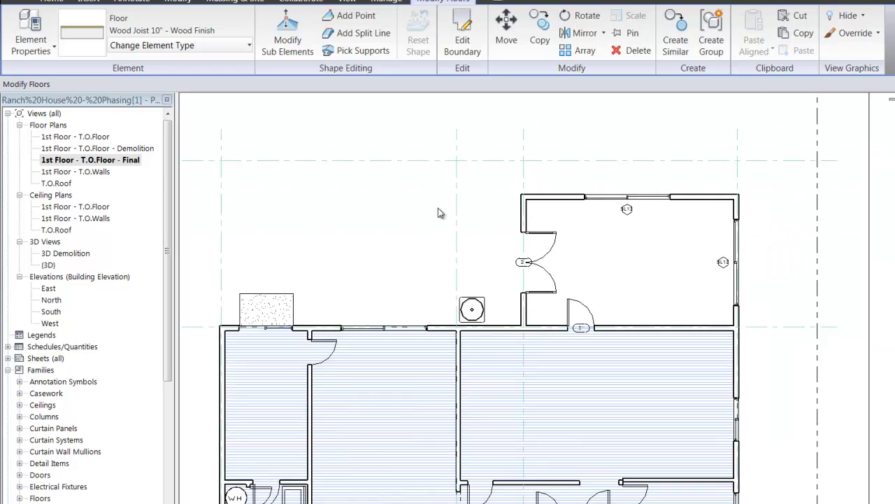
{"action": "scroll", "coordinate": [438, 209], "scroll_direction": "up", "scroll_amount": 1}
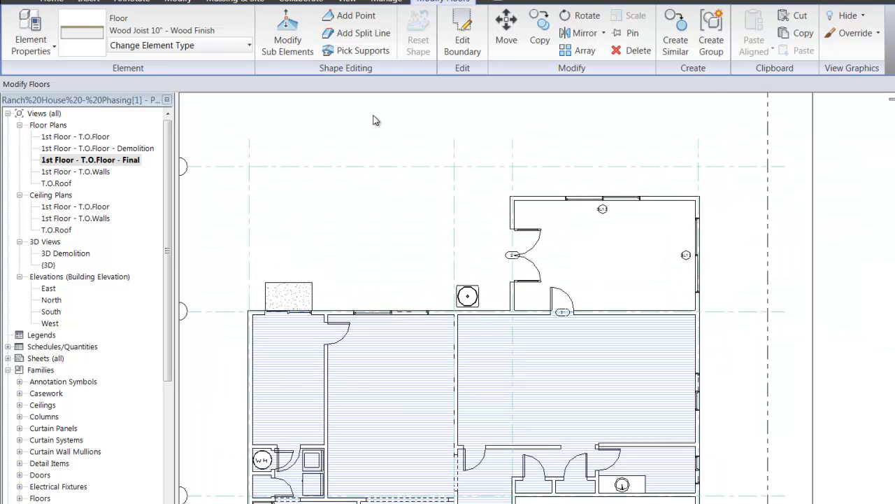
{"action": "left_click", "coordinate": [303, 26]}
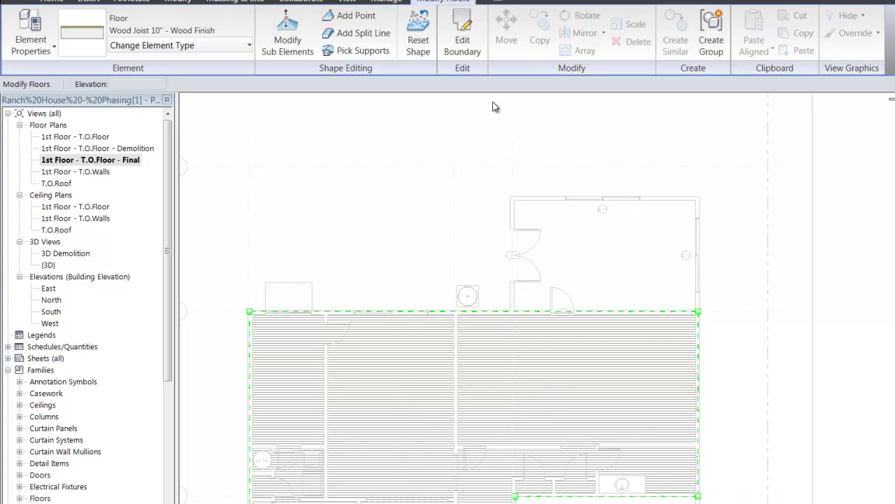
{"action": "key", "text": "Escape"}
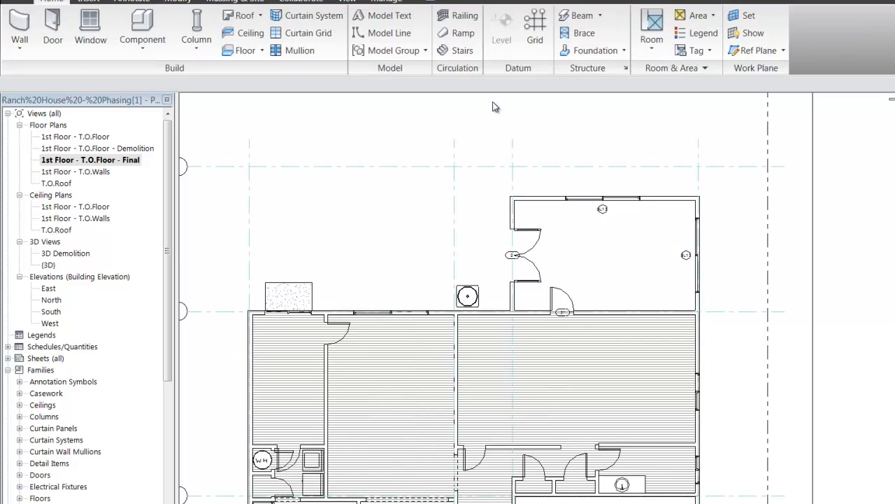
Step: Edit the existing wood joist floor's boundary, adding lines along the outer faces of the addition's double-door wall and far window wall
{"action": "left_click", "coordinate": [502, 315]}
{"action": "left_click", "coordinate": [502, 315]}
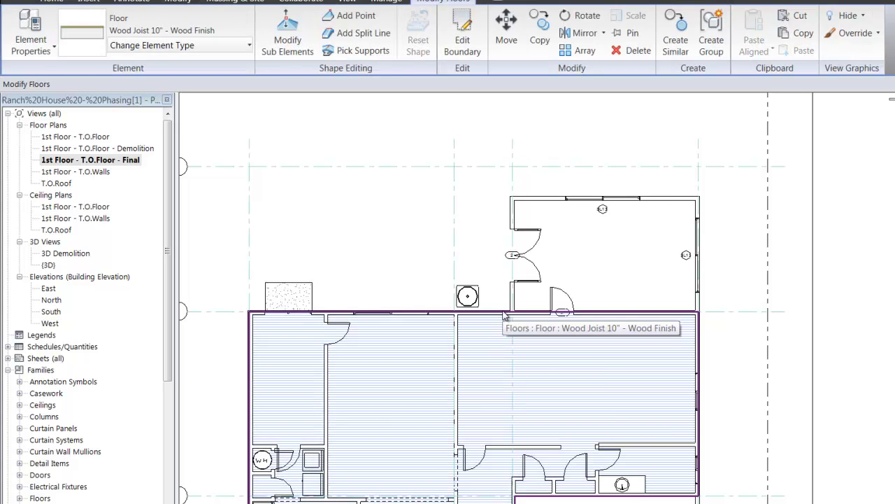
{"action": "left_click", "coordinate": [463, 39]}
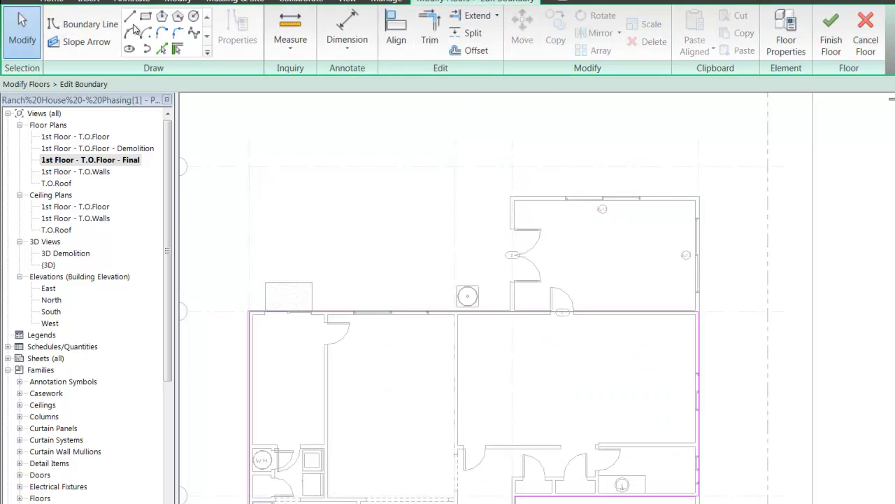
{"action": "left_click", "coordinate": [162, 48]}
{"action": "left_click", "coordinate": [511, 220]}
{"action": "left_click", "coordinate": [535, 196]}
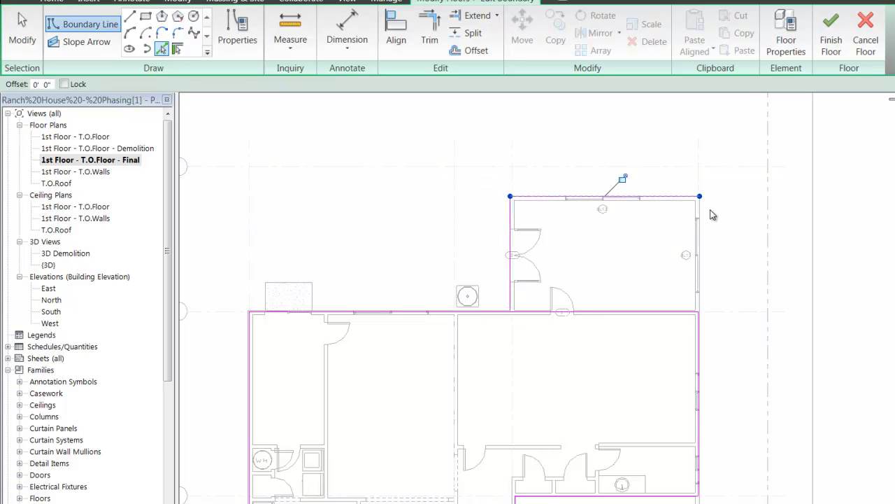
Step: Trim the new floor boundary lines to the house's existing boundary so that they form one closed outline around the addition
{"action": "scroll", "coordinate": [723, 220], "scroll_direction": "up", "scroll_amount": 2}
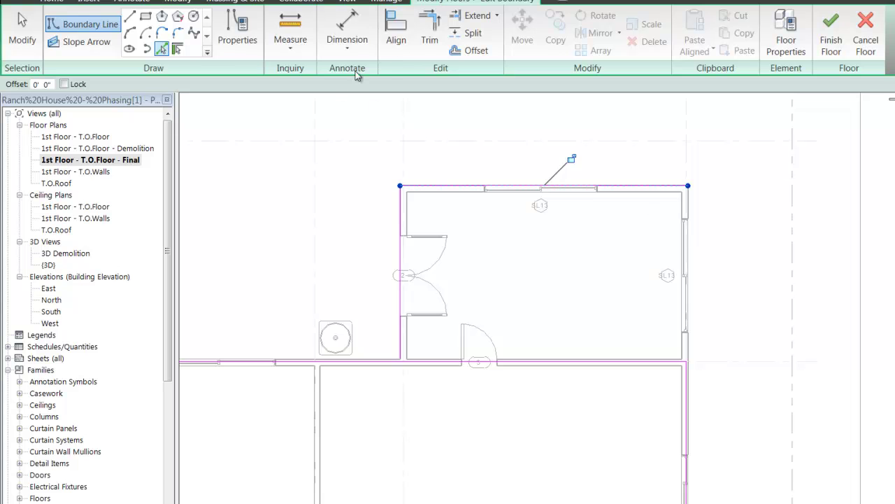
{"action": "left_click", "coordinate": [430, 31]}
{"action": "left_click", "coordinate": [363, 362]}
{"action": "left_click", "coordinate": [401, 323]}
{"action": "left_click", "coordinate": [630, 187]}
{"action": "left_click", "coordinate": [687, 374]}
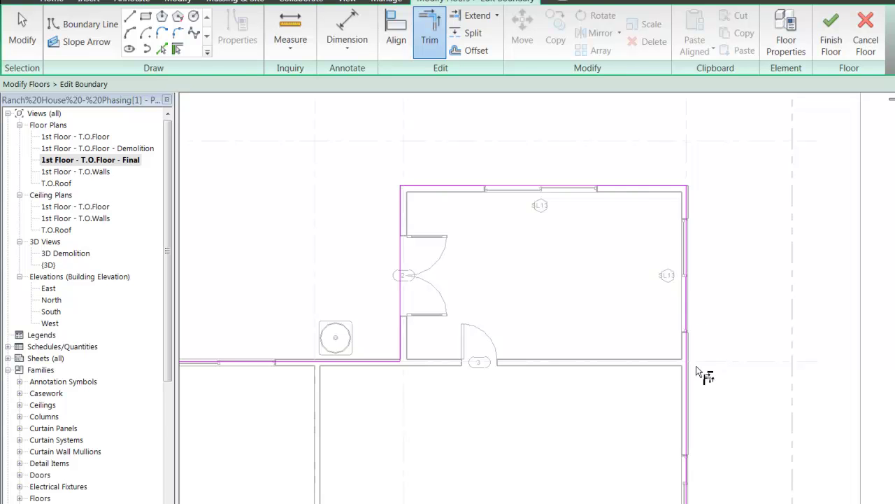
Step: Finish the floor boundary edit, declining to join geometry with the overlapping walls, and deselect the floor
{"action": "left_click", "coordinate": [831, 32]}
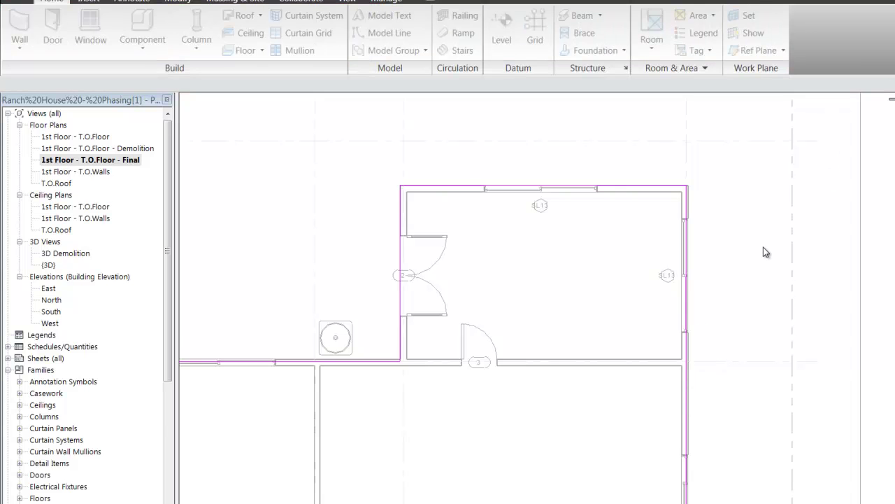
{"action": "left_click", "coordinate": [571, 328]}
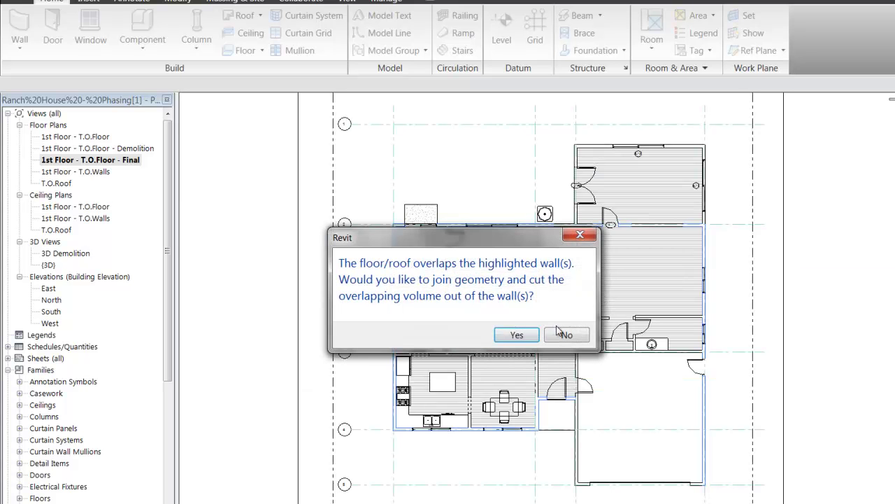
{"action": "left_click", "coordinate": [566, 335]}
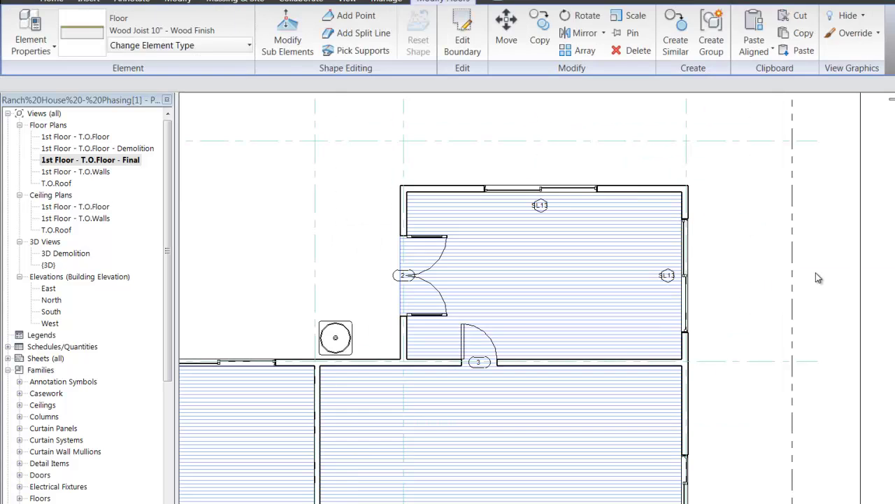
{"action": "left_click", "coordinate": [819, 277]}
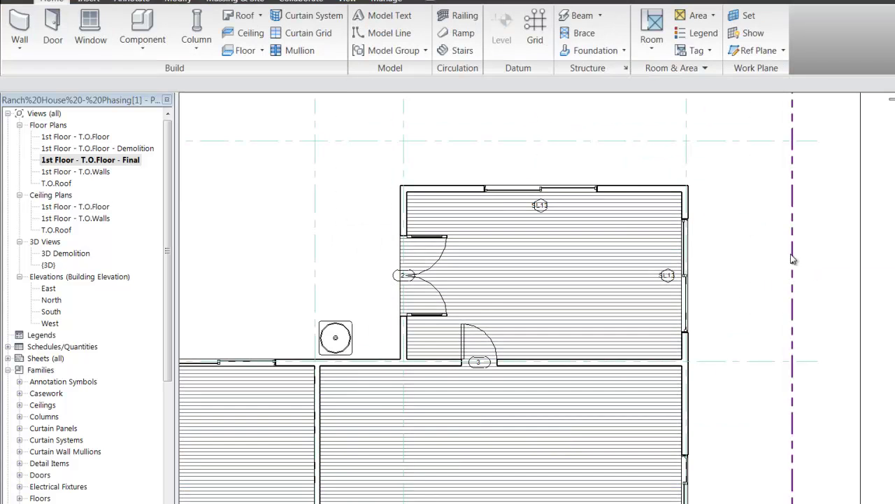
Step: Open the Demolition floor plan and examine how the extended floor is displayed in the addition's area
{"action": "double_click", "coordinate": [126, 148]}
{"action": "scroll", "coordinate": [213, 291], "scroll_direction": "down", "scroll_amount": 3}
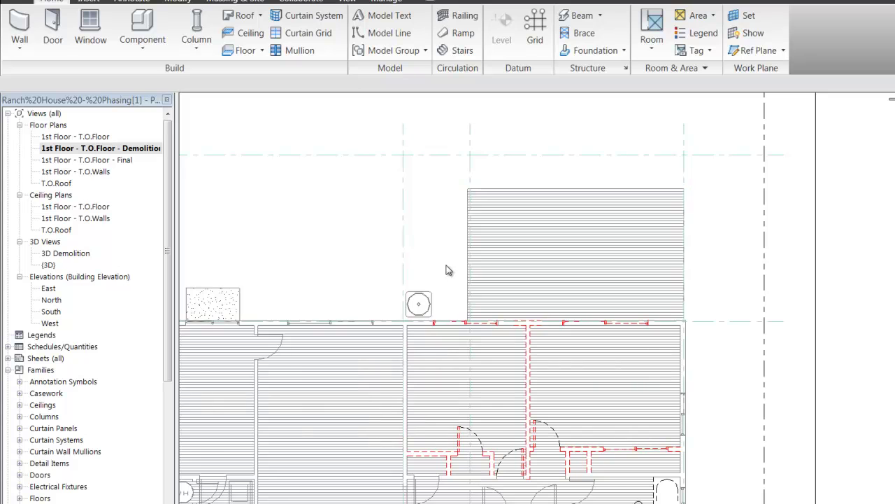
{"action": "scroll", "coordinate": [587, 277], "scroll_direction": "down", "scroll_amount": 1}
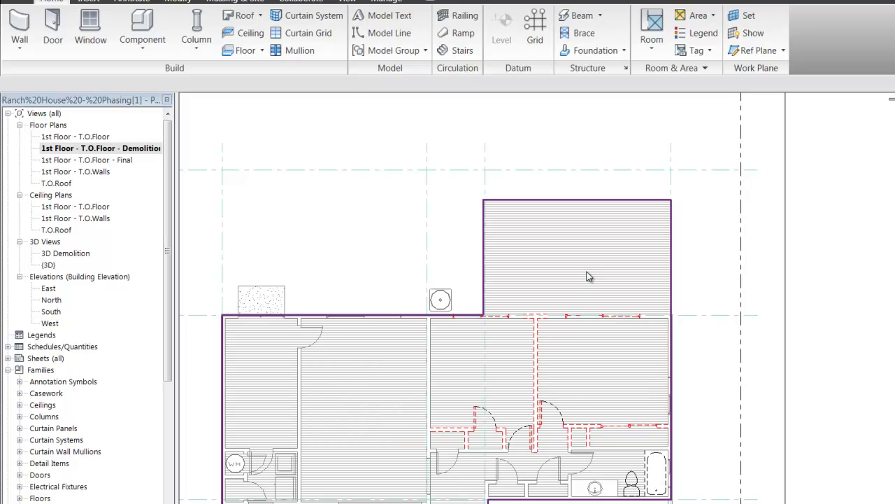
Step: Discard the reopened floor boundary sketch and undo the existing floor's extension into the addition
{"action": "double_click", "coordinate": [588, 276]}
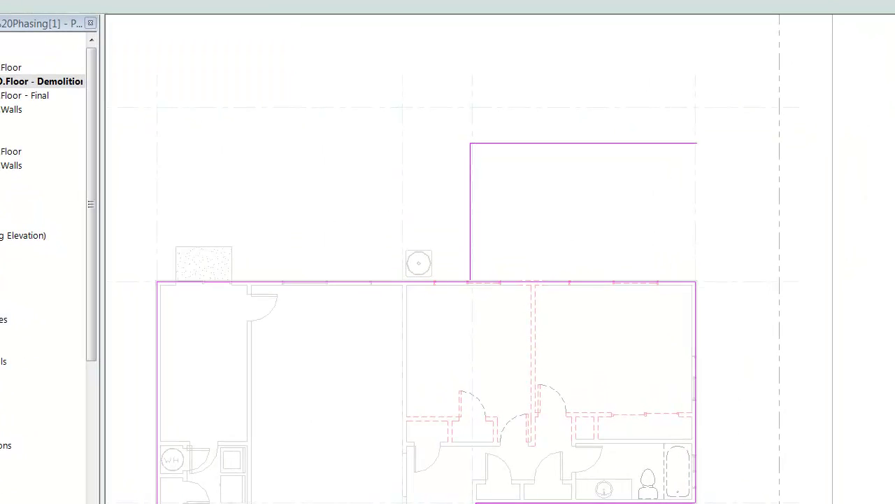
{"action": "right_click", "coordinate": [816, 197]}
{"action": "left_click", "coordinate": [872, 224]}
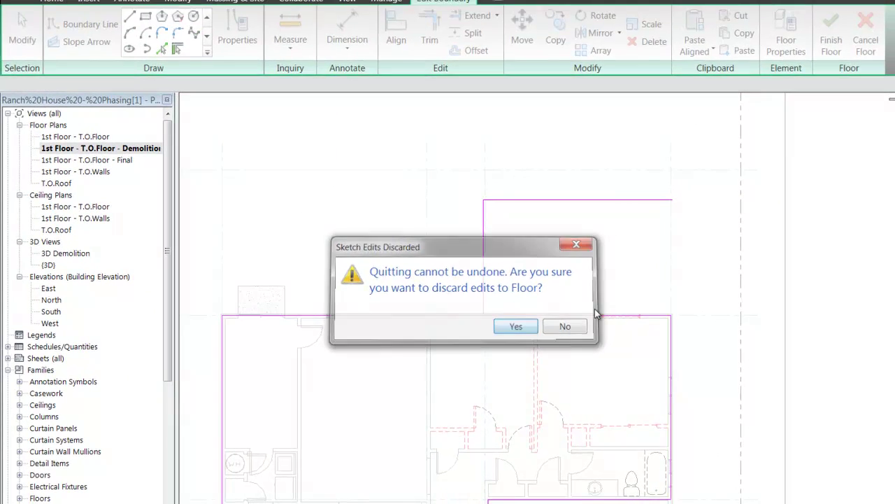
{"action": "left_click", "coordinate": [510, 296]}
{"action": "left_click", "coordinate": [840, 274]}
Step: In the Final floor plan, create a separate floor from a rectangle along the addition's outer wall faces, declining to attach walls to its bottom
{"action": "left_click", "coordinate": [119, 161]}
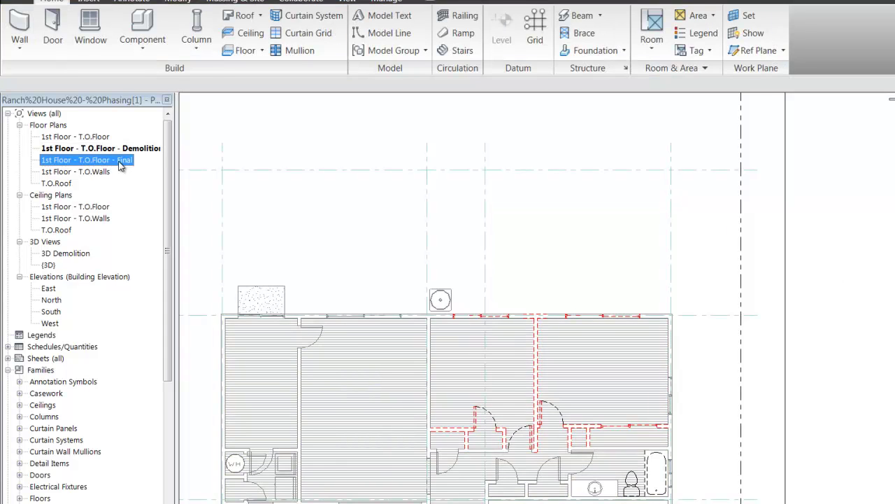
{"action": "double_click", "coordinate": [119, 161]}
{"action": "scroll", "coordinate": [580, 272], "scroll_direction": "up", "scroll_amount": 2}
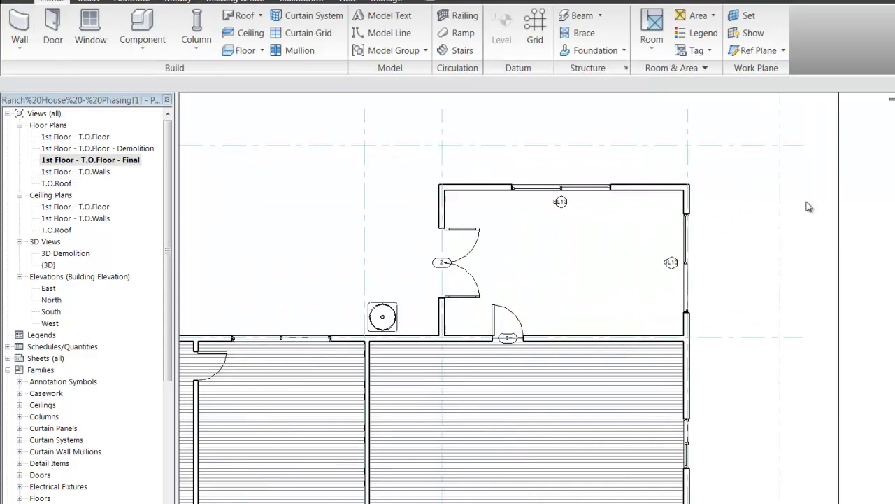
{"action": "scroll", "coordinate": [635, 169], "scroll_direction": "up", "scroll_amount": 4}
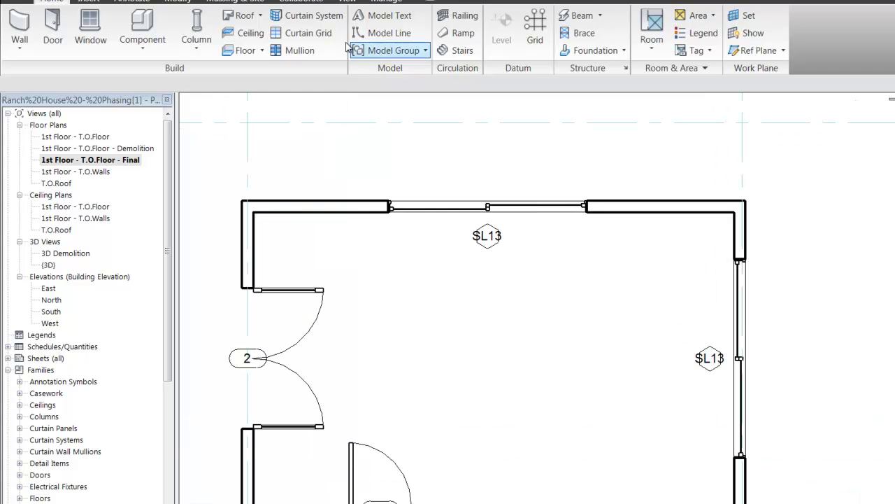
{"action": "left_click", "coordinate": [246, 51]}
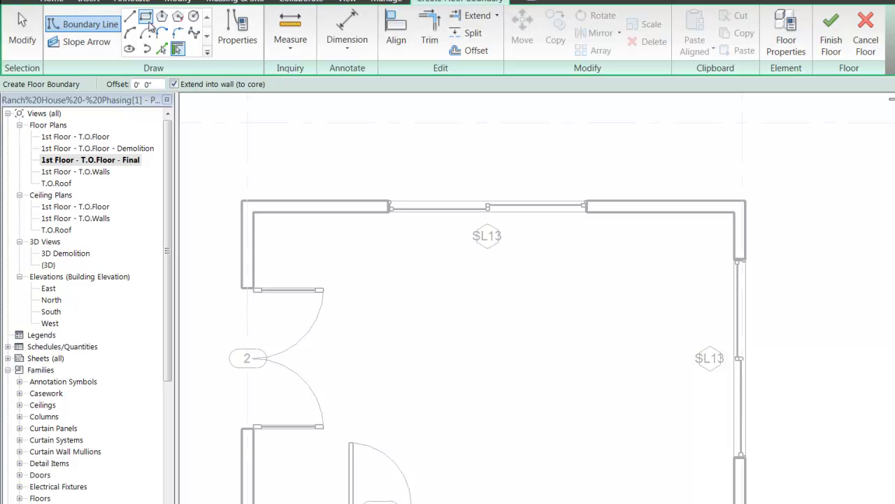
{"action": "left_click", "coordinate": [147, 19]}
{"action": "left_click", "coordinate": [242, 501]}
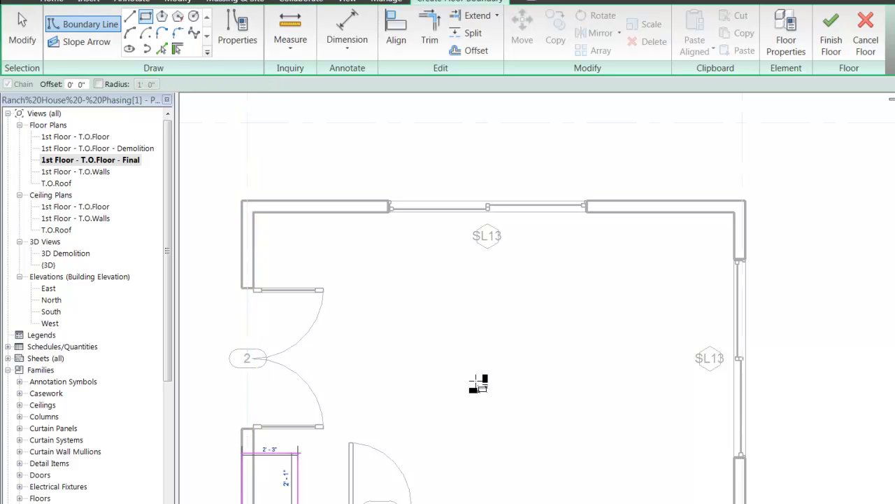
{"action": "left_click", "coordinate": [748, 203]}
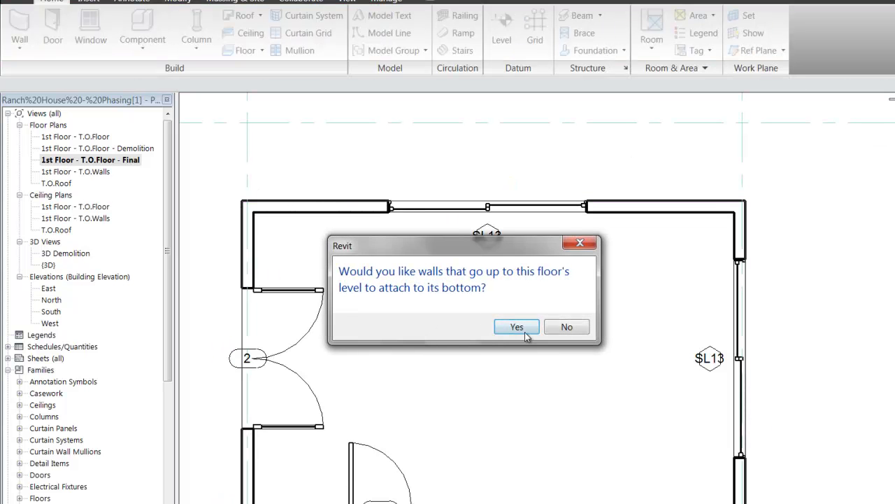
{"action": "left_click", "coordinate": [566, 327]}
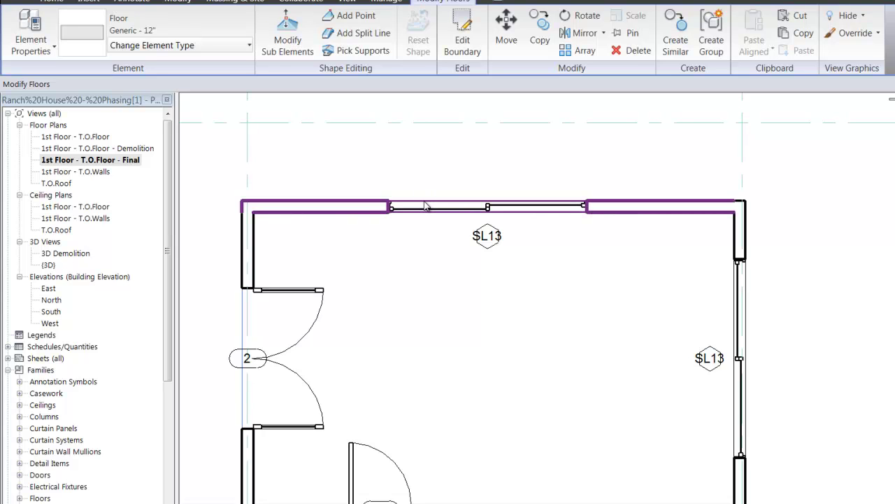
Step: Change the addition floor's type to Wood Joist 10" - Wood Finish and deselect it
{"action": "scroll", "coordinate": [427, 205], "scroll_direction": "down", "scroll_amount": 1}
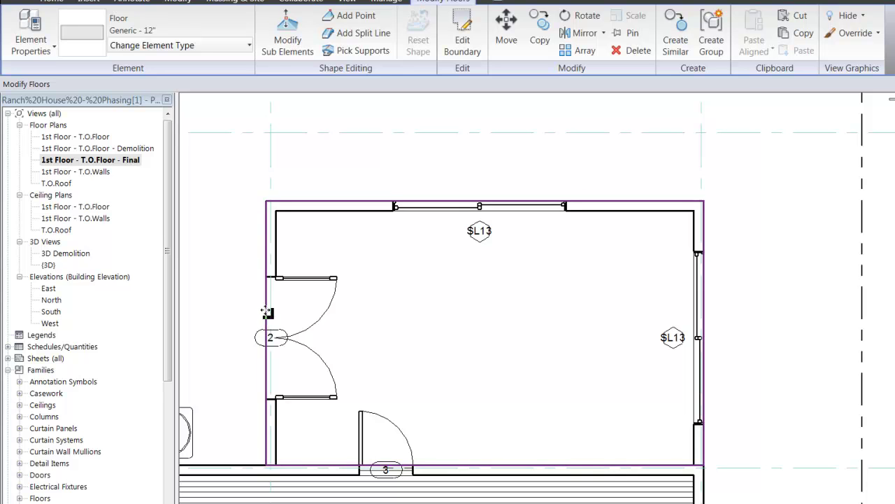
{"action": "left_click", "coordinate": [231, 45]}
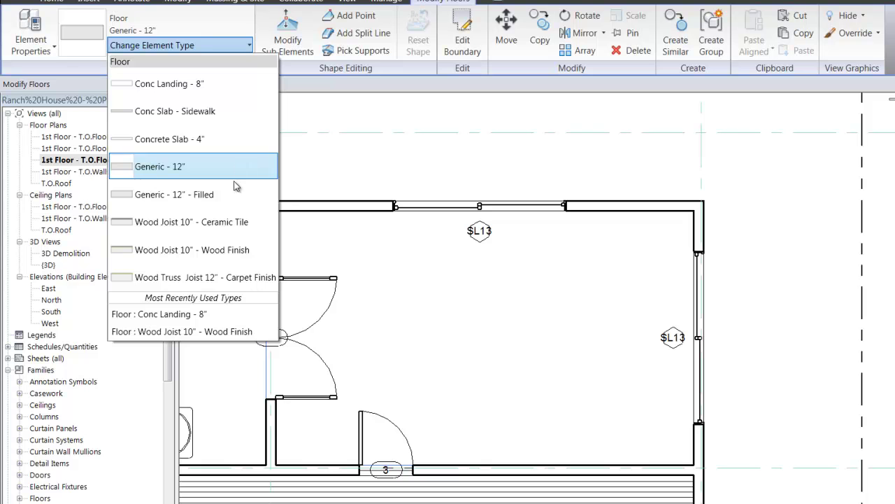
{"action": "left_click", "coordinate": [236, 253]}
{"action": "key", "text": "Escape"}
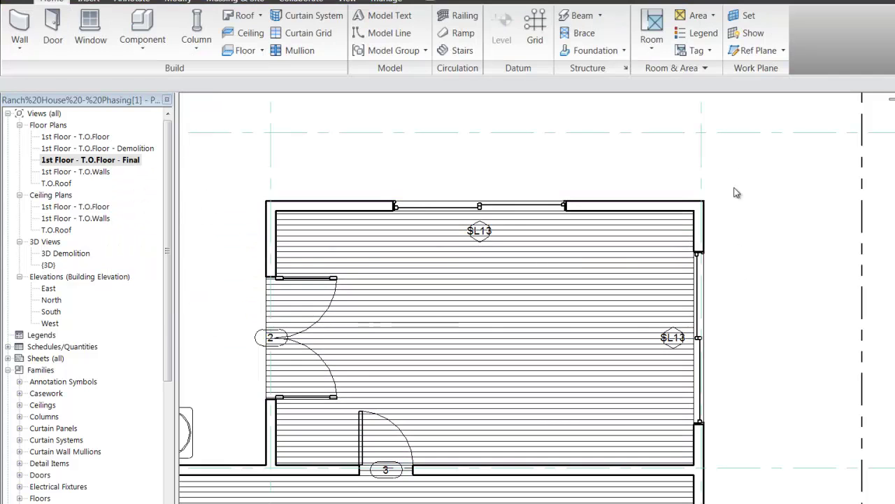
Step: Try rotating the addition floor's surface pattern by 90 degrees
{"action": "scroll", "coordinate": [734, 187], "scroll_direction": "down", "scroll_amount": 2}
{"action": "scroll", "coordinate": [733, 173], "scroll_direction": "down", "scroll_amount": 2}
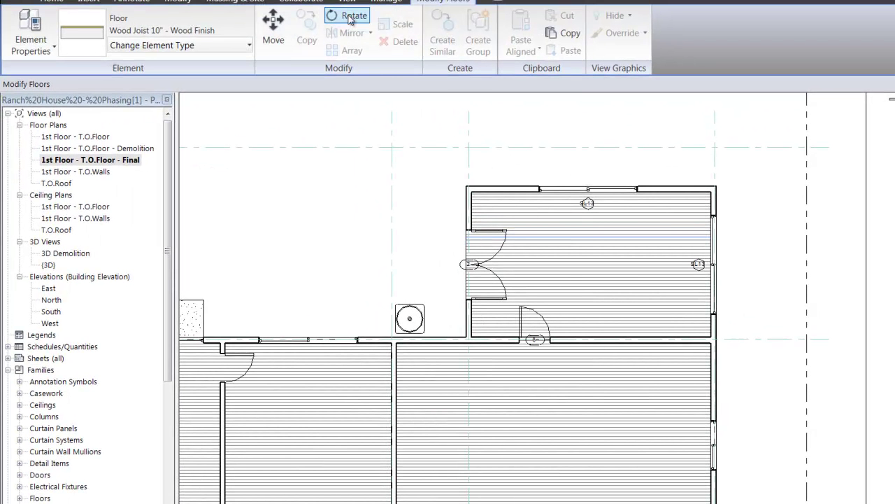
{"action": "left_click", "coordinate": [350, 17]}
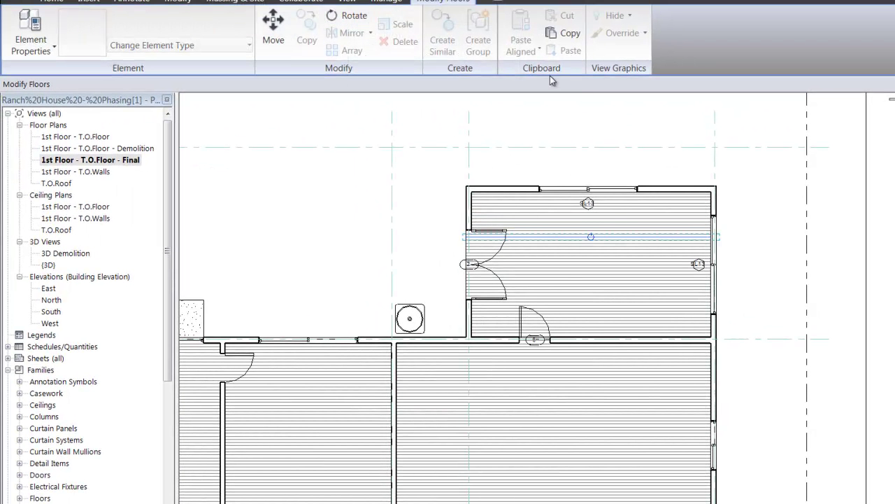
{"action": "left_click", "coordinate": [777, 258]}
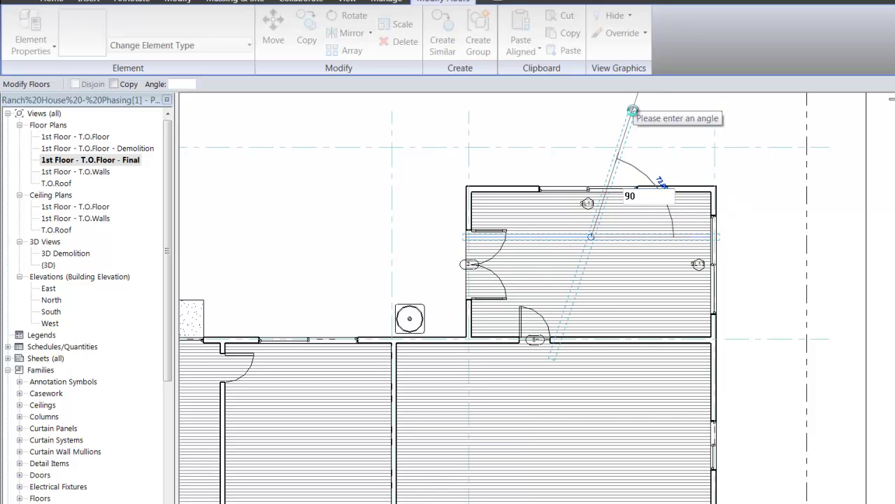
{"action": "left_click", "coordinate": [592, 114]}
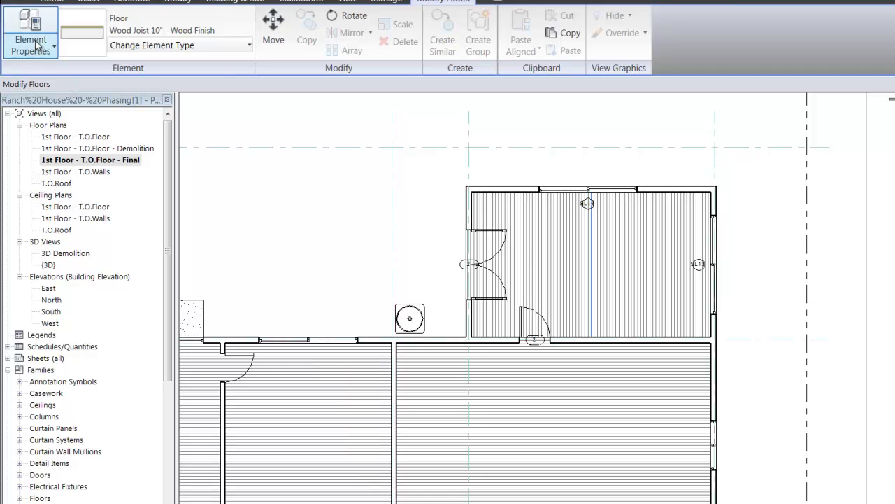
{"action": "left_click", "coordinate": [253, 141]}
{"action": "scroll", "coordinate": [737, 238], "scroll_direction": "down", "scroll_amount": 3}
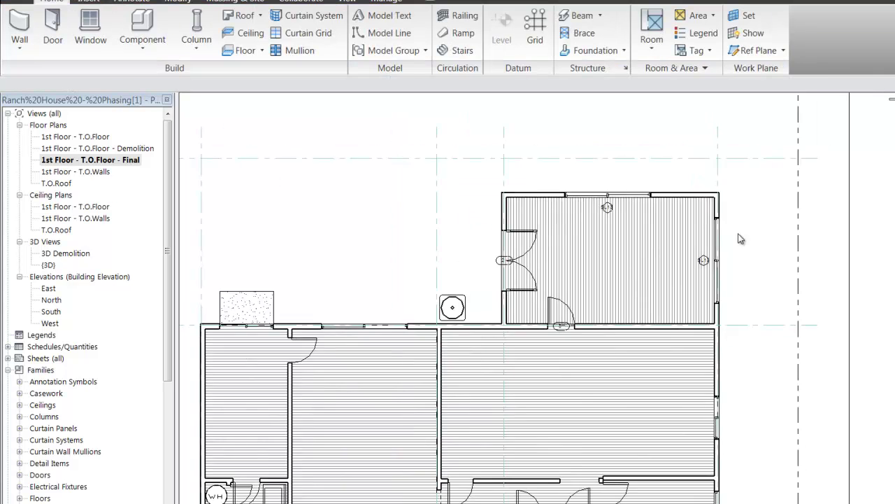
Step: Rotate the addition floor's horizontal surface pattern so that its lines run diagonally across the room
{"action": "scroll", "coordinate": [740, 239], "scroll_direction": "up", "scroll_amount": 2}
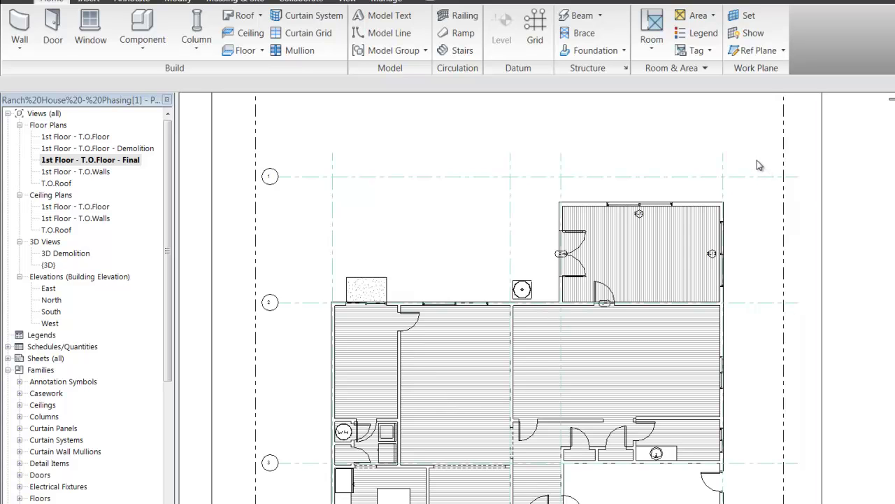
{"action": "scroll", "coordinate": [755, 159], "scroll_direction": "up", "scroll_amount": 2}
{"action": "scroll", "coordinate": [710, 191], "scroll_direction": "up", "scroll_amount": 2}
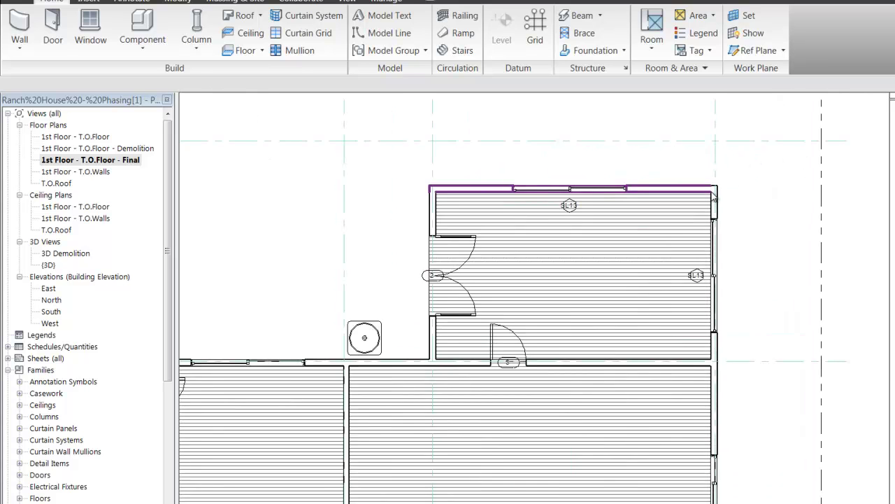
{"action": "left_click", "coordinate": [628, 239]}
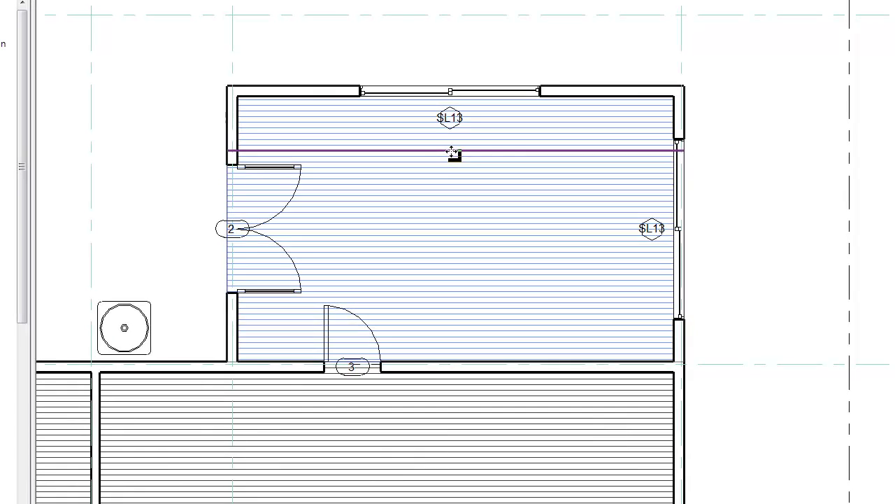
{"action": "key", "text": "r"}
{"action": "key", "text": "o"}
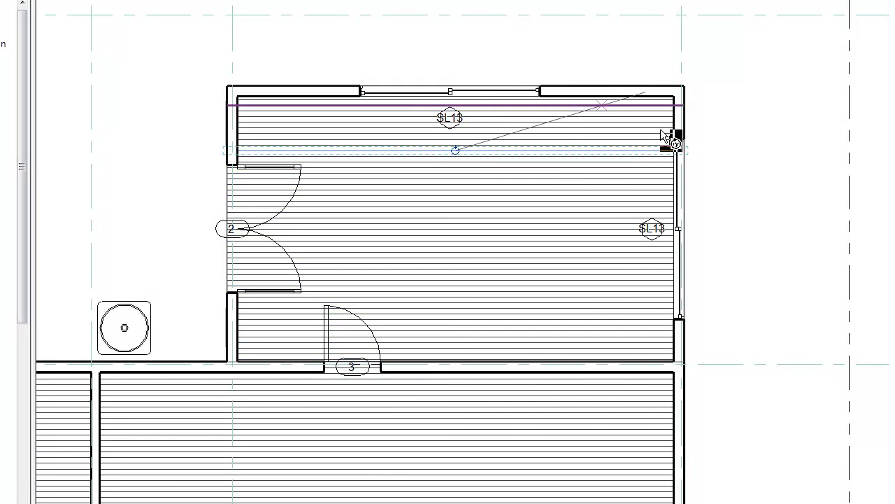
{"action": "left_click", "coordinate": [756, 146]}
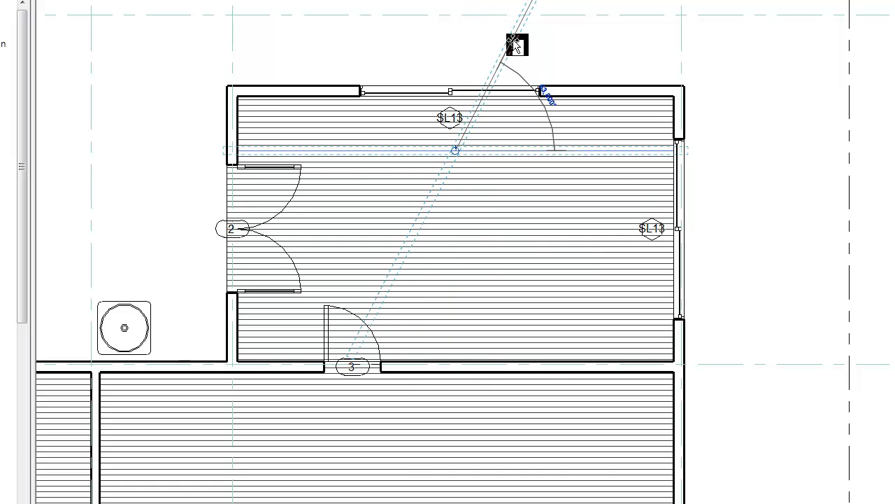
{"action": "left_click", "coordinate": [515, 44]}
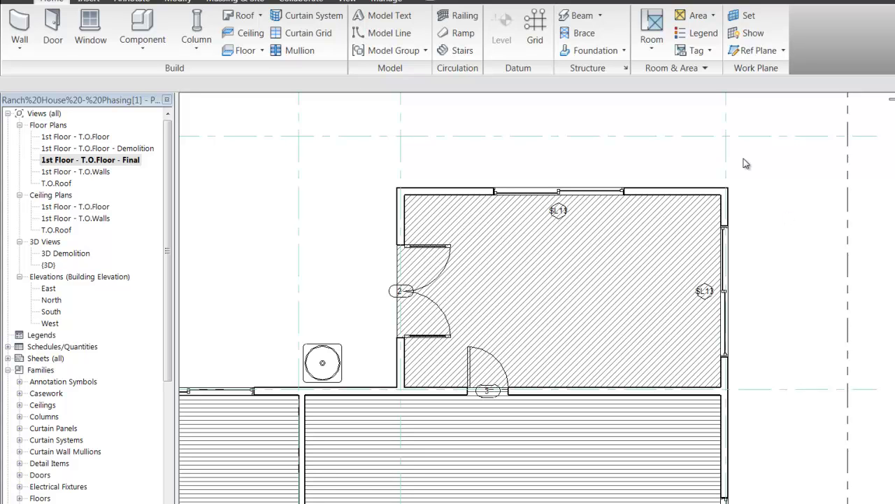
{"action": "scroll", "coordinate": [780, 192], "scroll_direction": "down", "scroll_amount": 2}
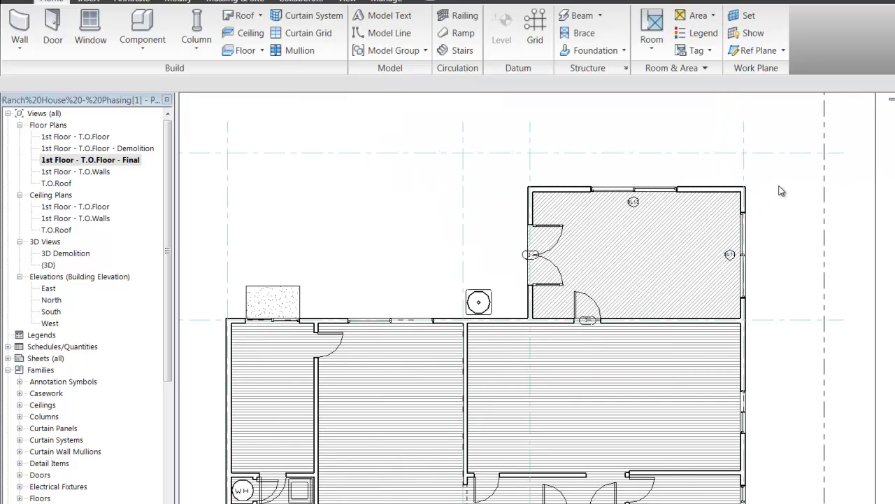
{"action": "scroll", "coordinate": [788, 321], "scroll_direction": "down", "scroll_amount": 2}
{"action": "scroll", "coordinate": [578, 238], "scroll_direction": "up", "scroll_amount": 2}
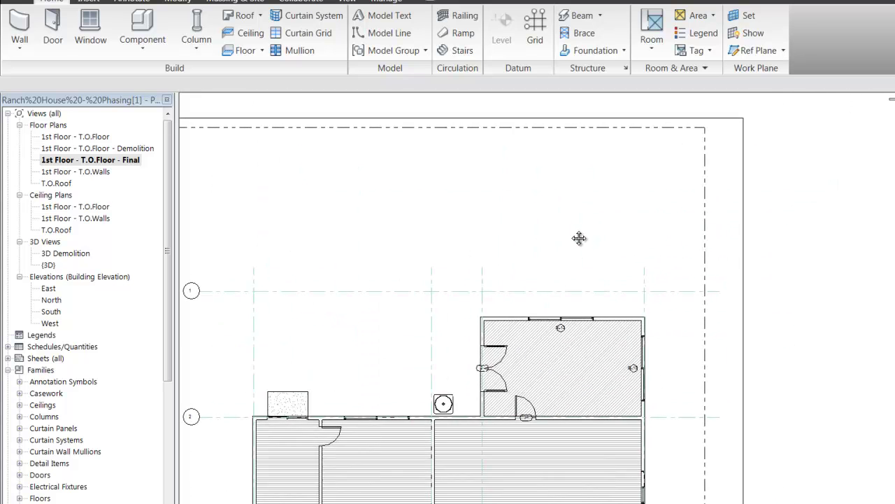
{"action": "scroll", "coordinate": [434, 239], "scroll_direction": "up", "scroll_amount": 1}
{"action": "scroll", "coordinate": [434, 240], "scroll_direction": "up", "scroll_amount": 1}
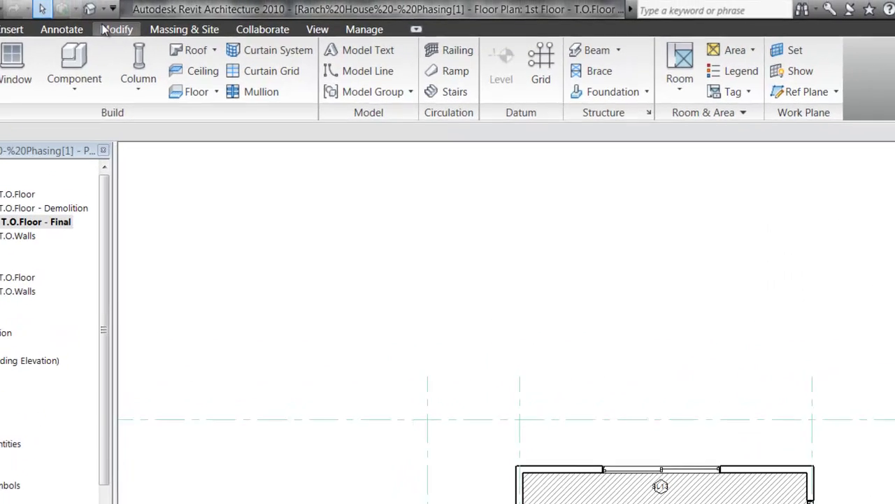
Step: Insert a new project phase after Renovation and name it Future
{"action": "left_click", "coordinate": [365, 29]}
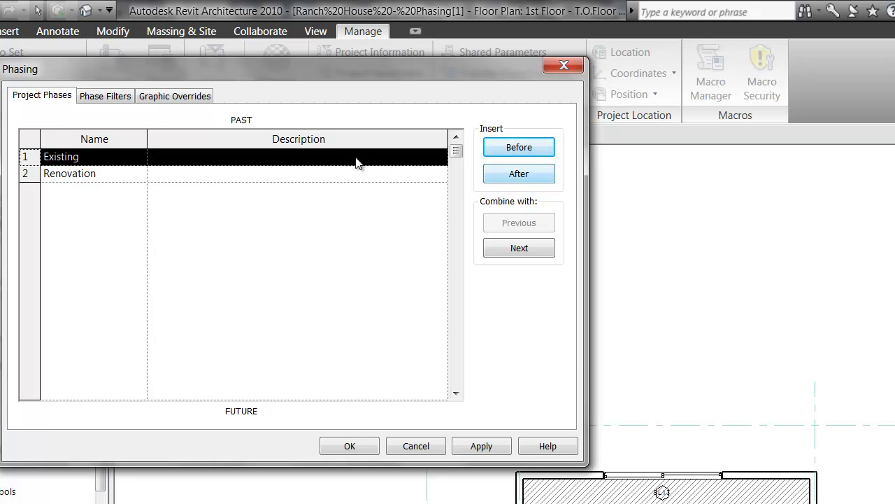
{"action": "left_click", "coordinate": [147, 172]}
{"action": "left_click", "coordinate": [126, 173]}
{"action": "left_click", "coordinate": [507, 174]}
{"action": "left_click", "coordinate": [89, 191]}
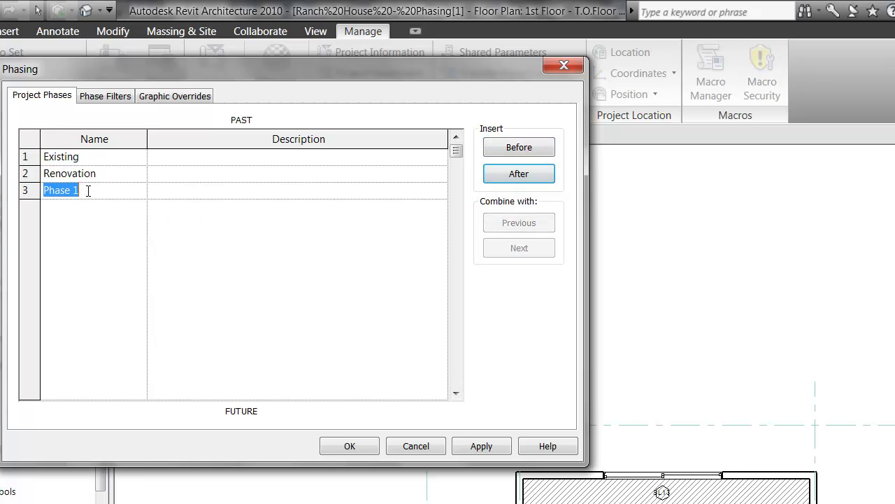
{"action": "type", "text": "Future"}
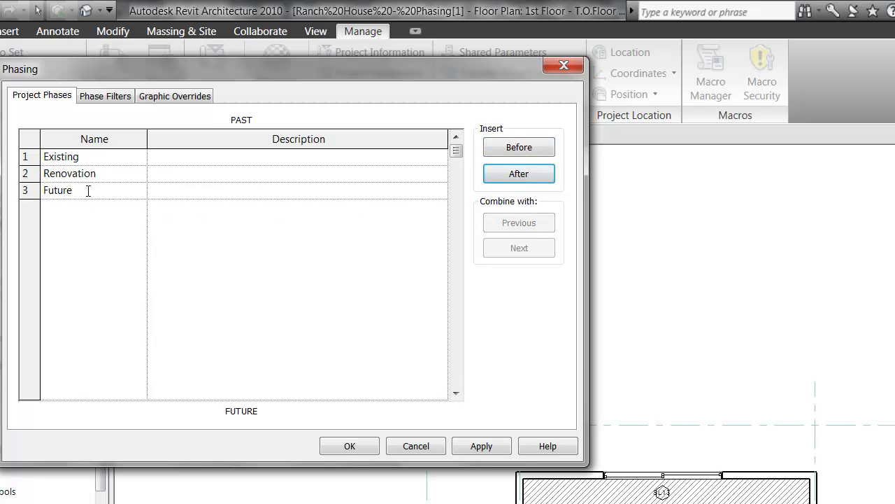
Step: Give the Future phase the description "When I'm rich" and accept the phasing settings
{"action": "left_click", "coordinate": [175, 189]}
{"action": "type", "text": "When I'm rich"}
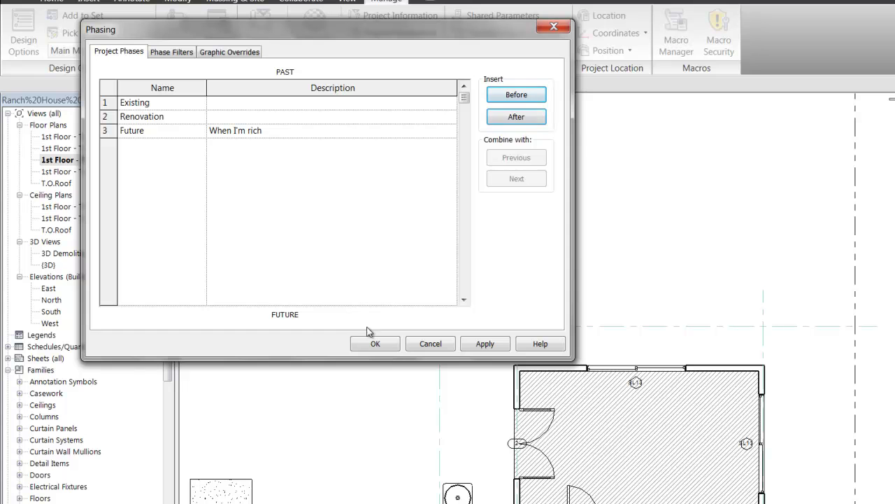
{"action": "left_click", "coordinate": [375, 344]}
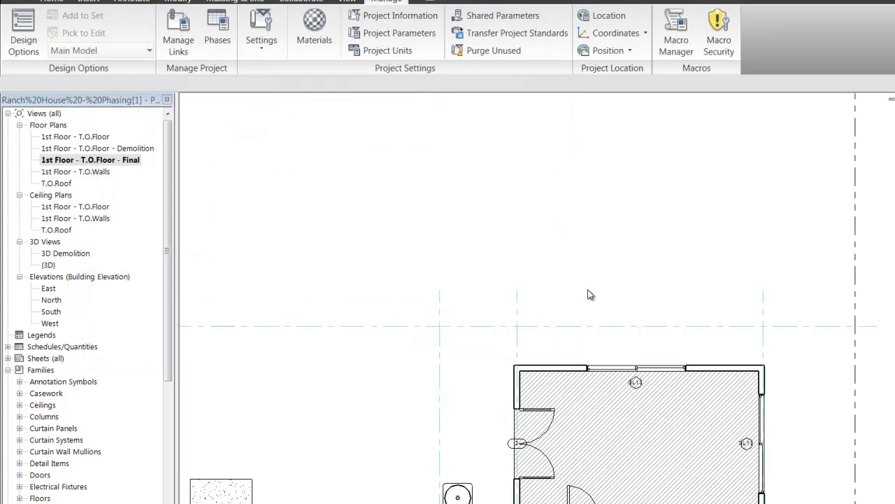
Step: Set the phase of the 1st Floor - T.O.Floor - Final view to Future and accept the view properties
{"action": "scroll", "coordinate": [376, 280], "scroll_direction": "down", "scroll_amount": 3}
{"action": "scroll", "coordinate": [551, 293], "scroll_direction": "up", "scroll_amount": 3}
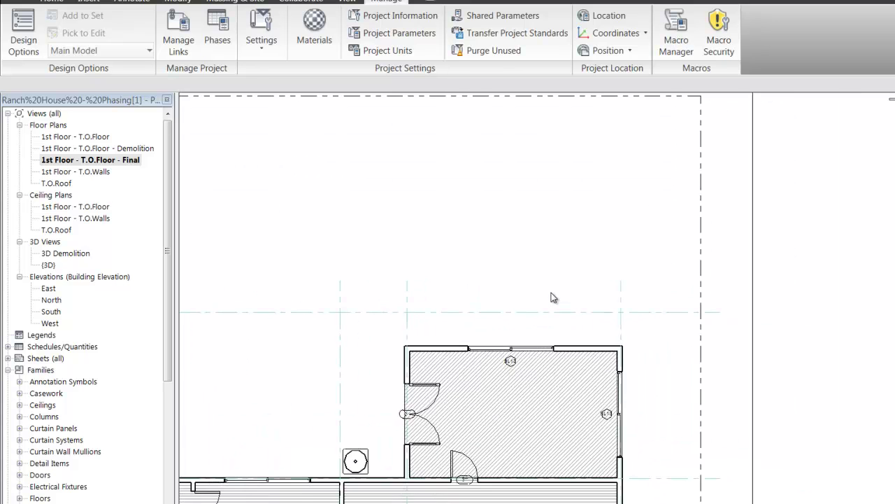
{"action": "right_click", "coordinate": [133, 161]}
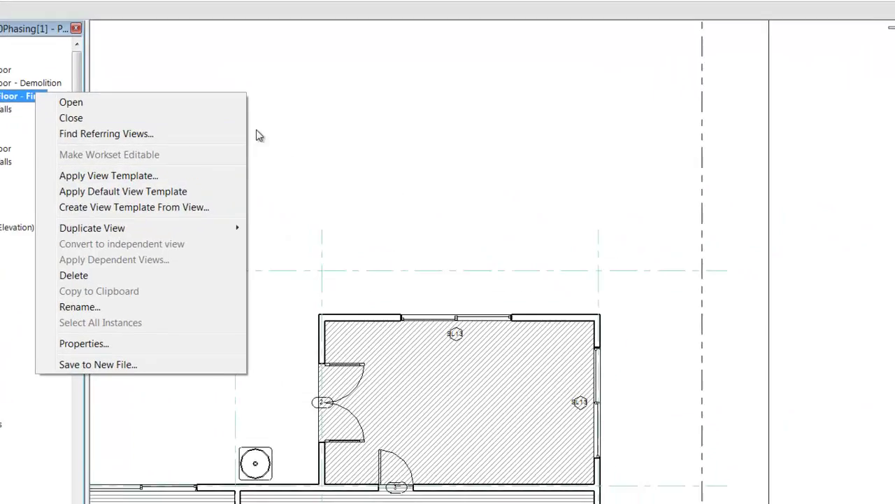
{"action": "left_click", "coordinate": [430, 216]}
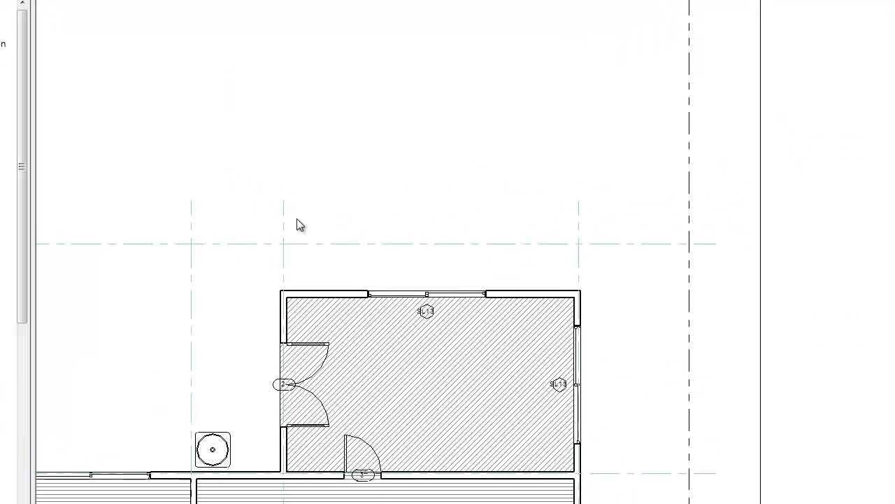
{"action": "right_click", "coordinate": [340, 208]}
{"action": "left_click", "coordinate": [386, 378]}
{"action": "left_click_drag", "start_coordinate": [541, 235], "coordinate": [530, 411]}
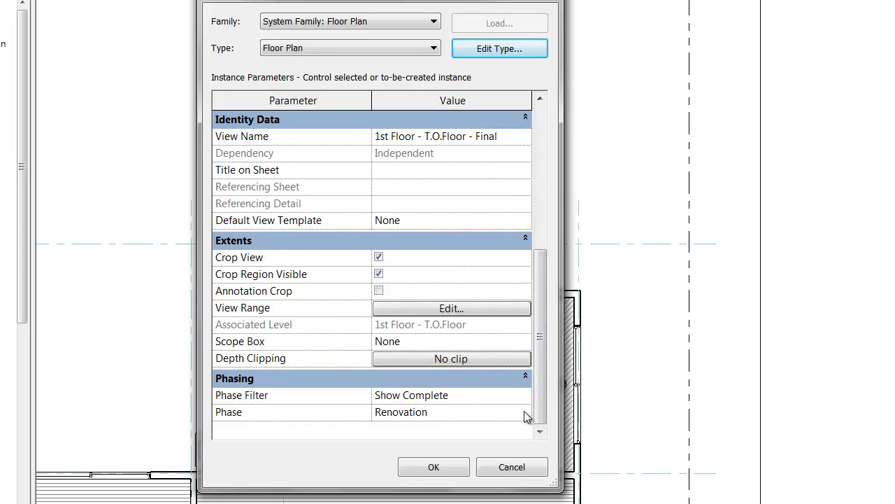
{"action": "left_click", "coordinate": [526, 414]}
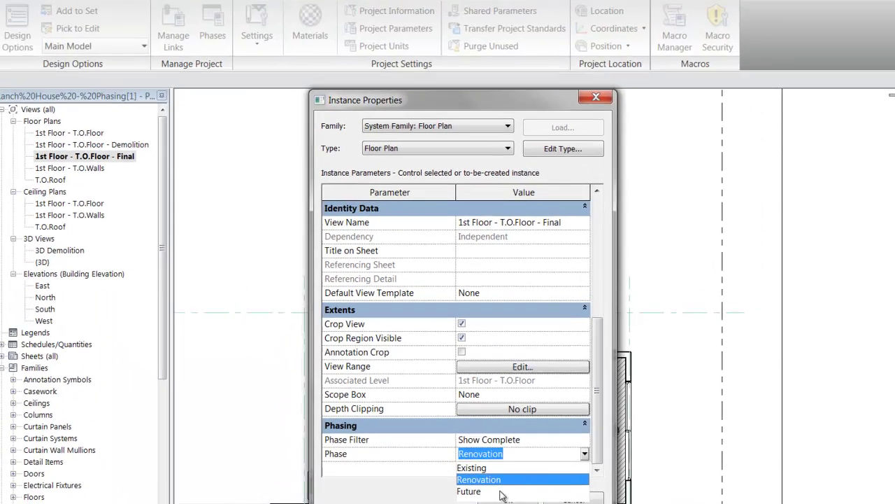
{"action": "left_click", "coordinate": [470, 468]}
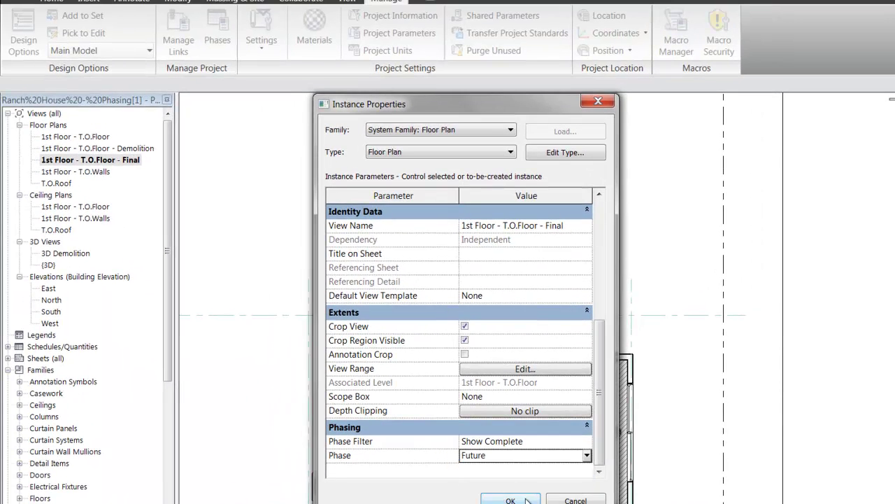
{"action": "left_click", "coordinate": [458, 480]}
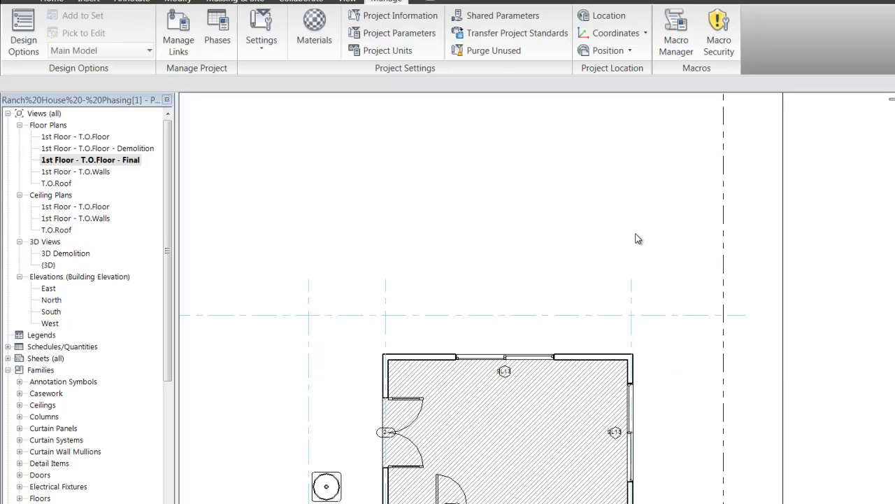
Step: Draw a detached rectangle of Exterior - 2x4 / Stucco / Gyp Bd walls, about 20' 5" by 14', northwest of the addition
{"action": "scroll", "coordinate": [635, 238], "scroll_direction": "down", "scroll_amount": 3}
{"action": "scroll", "coordinate": [631, 249], "scroll_direction": "up", "scroll_amount": 2}
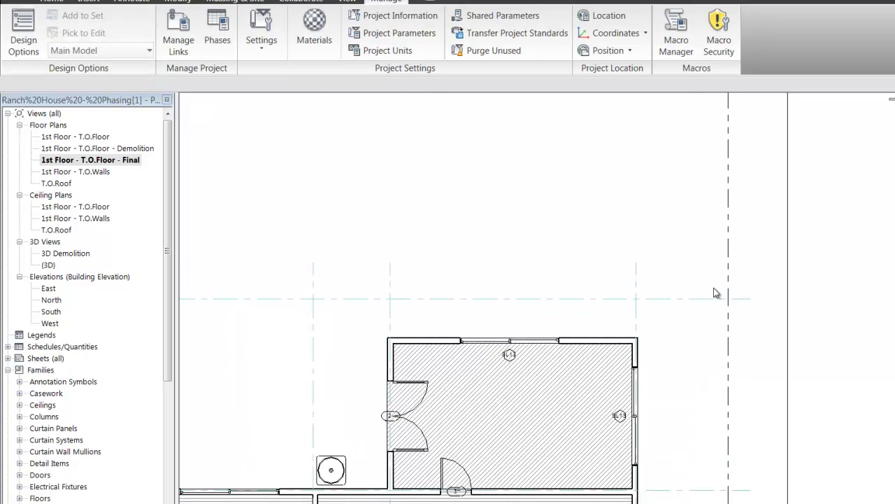
{"action": "scroll", "coordinate": [716, 292], "scroll_direction": "down", "scroll_amount": 2}
{"action": "scroll", "coordinate": [464, 352], "scroll_direction": "up", "scroll_amount": 2}
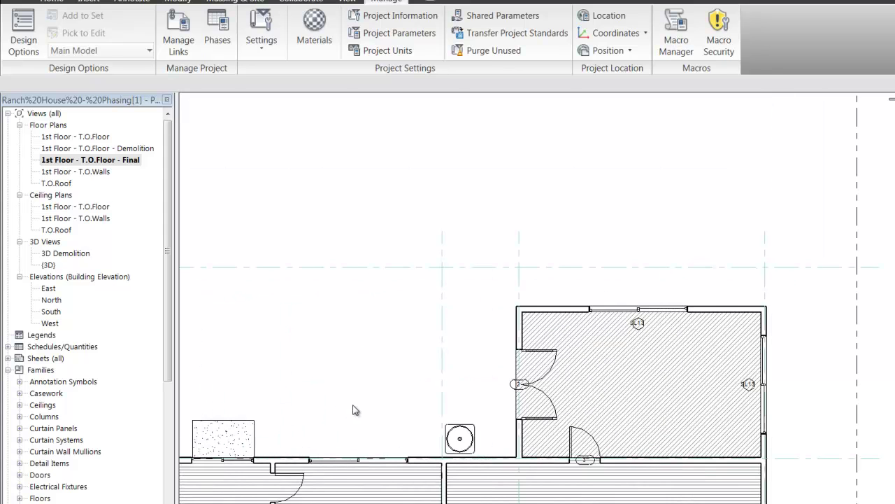
{"action": "scroll", "coordinate": [318, 271], "scroll_direction": "down", "scroll_amount": 1}
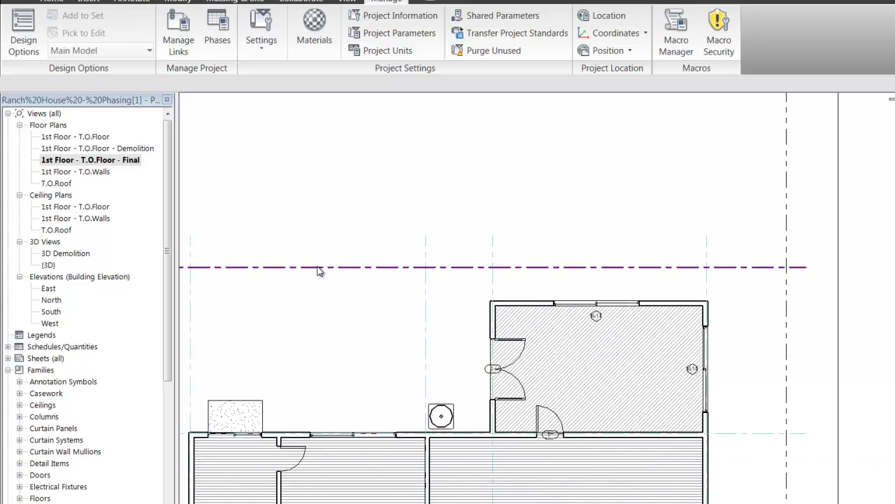
{"action": "scroll", "coordinate": [388, 457], "scroll_direction": "down", "scroll_amount": 1}
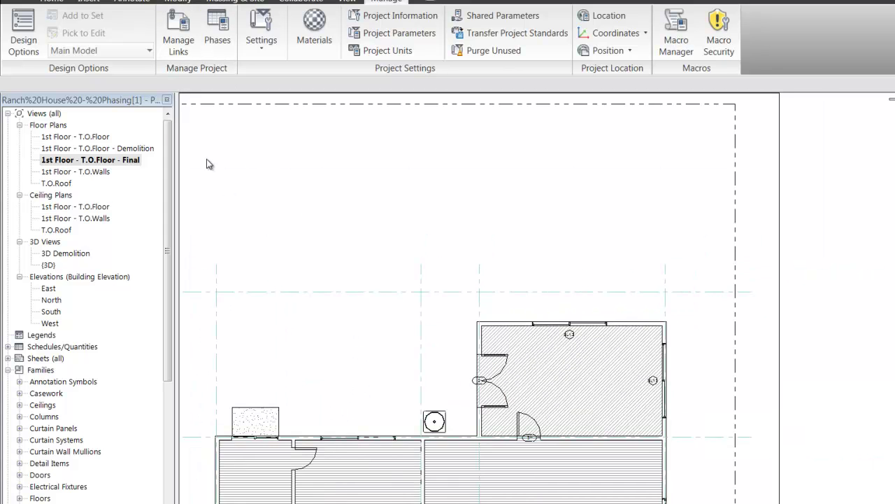
{"action": "left_click", "coordinate": [56, 4]}
{"action": "left_click", "coordinate": [20, 30]}
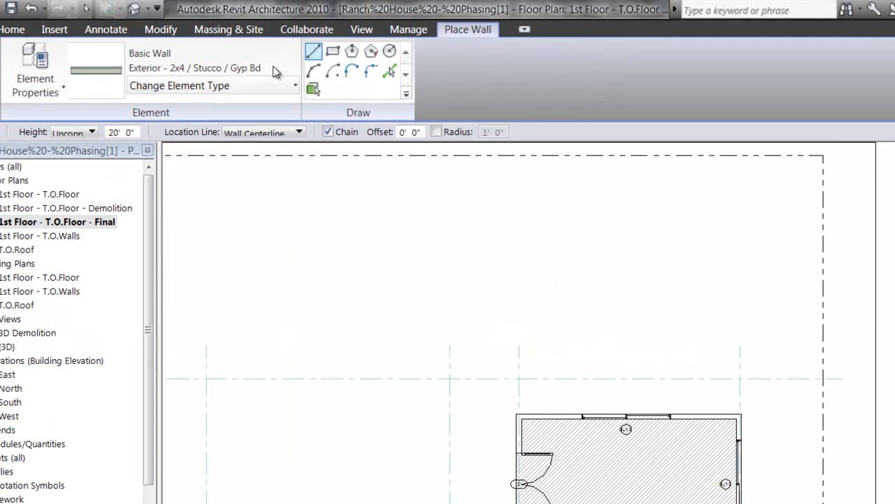
{"action": "left_click", "coordinate": [332, 51]}
{"action": "left_click", "coordinate": [223, 222]}
{"action": "left_click", "coordinate": [312, 284]}
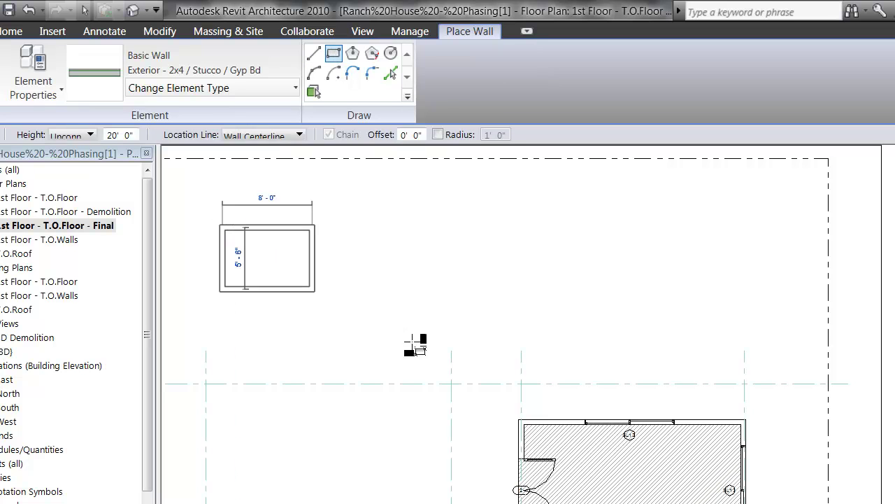
{"action": "left_click", "coordinate": [451, 383]}
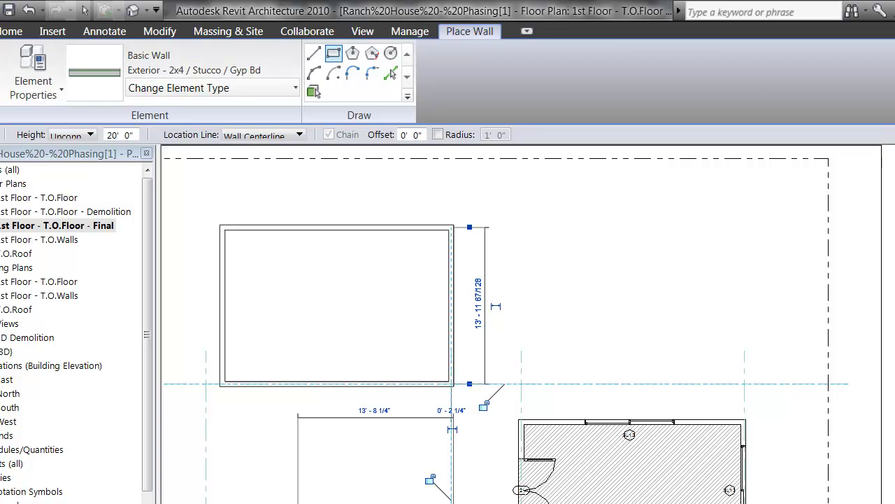
{"action": "key", "text": "Escape"}
{"action": "key", "text": "Escape"}
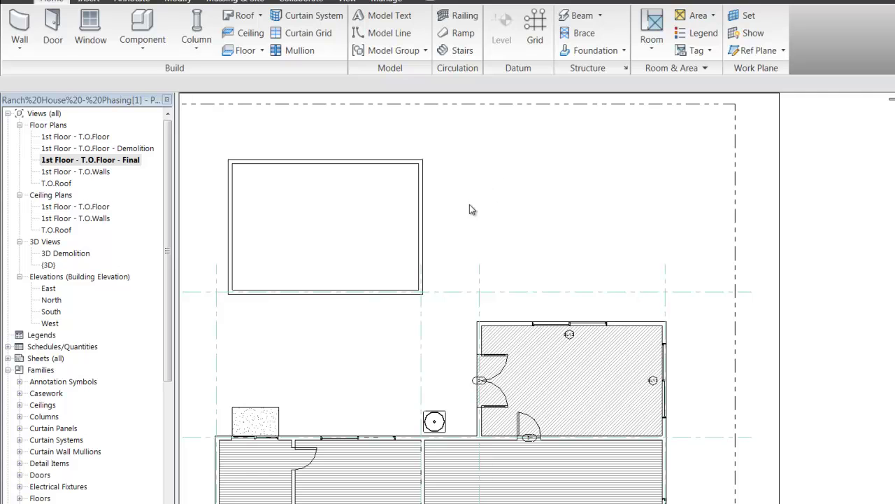
Step: Check the phasing properties of the new rectangle's east wall, leaving them as they are
{"action": "left_click", "coordinate": [419, 189]}
{"action": "right_click", "coordinate": [419, 189]}
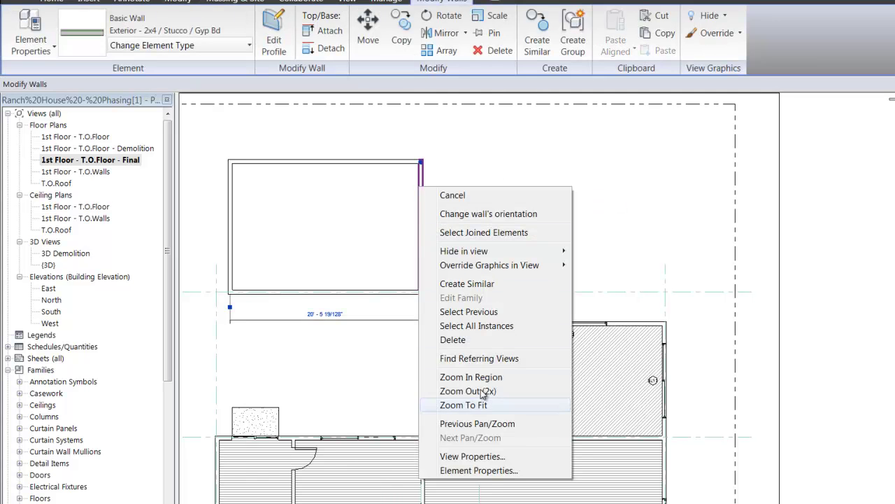
{"action": "left_click", "coordinate": [478, 470]}
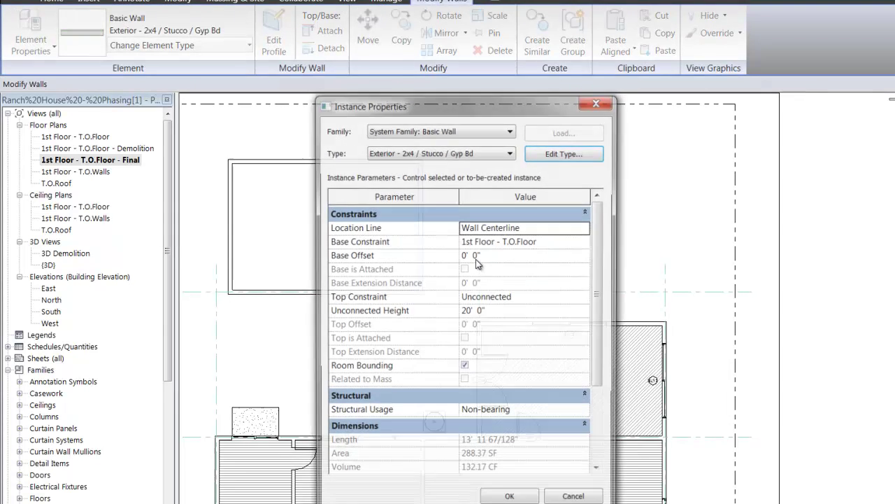
{"action": "left_click_drag", "start_coordinate": [600, 329], "coordinate": [602, 431]}
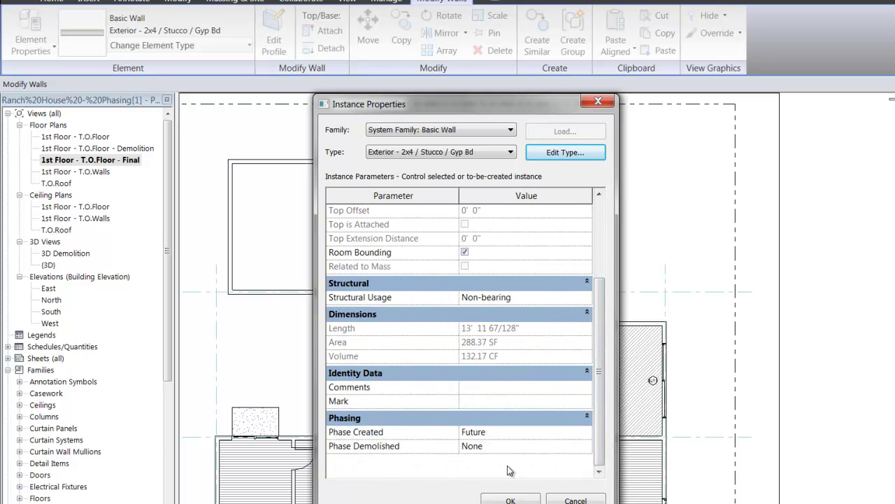
{"action": "left_click", "coordinate": [567, 500]}
{"action": "left_click", "coordinate": [521, 231]}
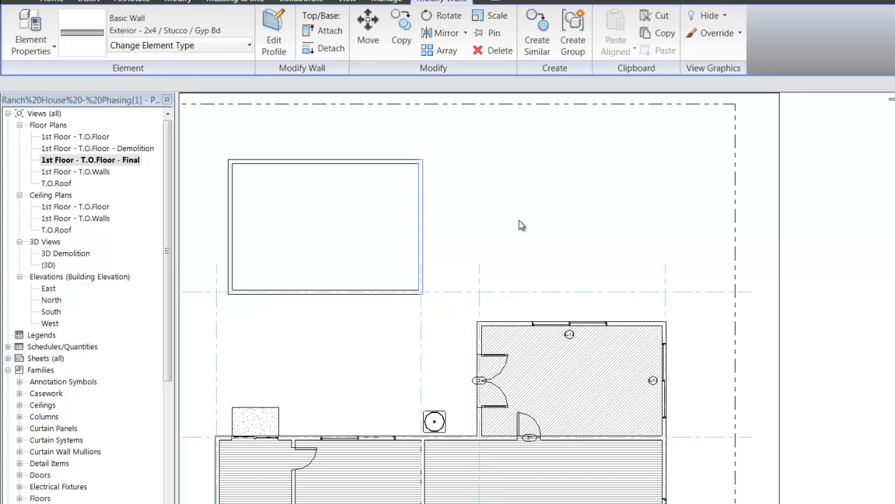
Step: Review the project's phases and phase filters, combine the Future phase with the previous phase, and accept the phasing settings
{"action": "left_click", "coordinate": [373, 2]}
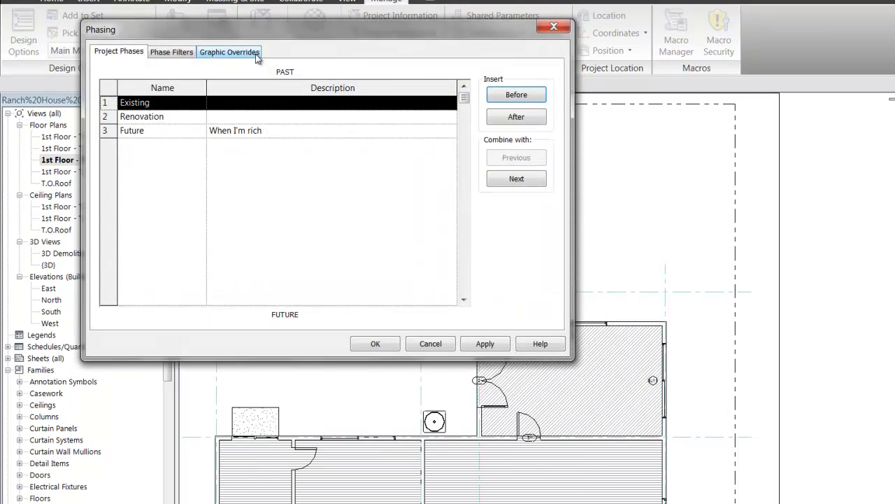
{"action": "left_click", "coordinate": [241, 53]}
{"action": "left_click", "coordinate": [177, 54]}
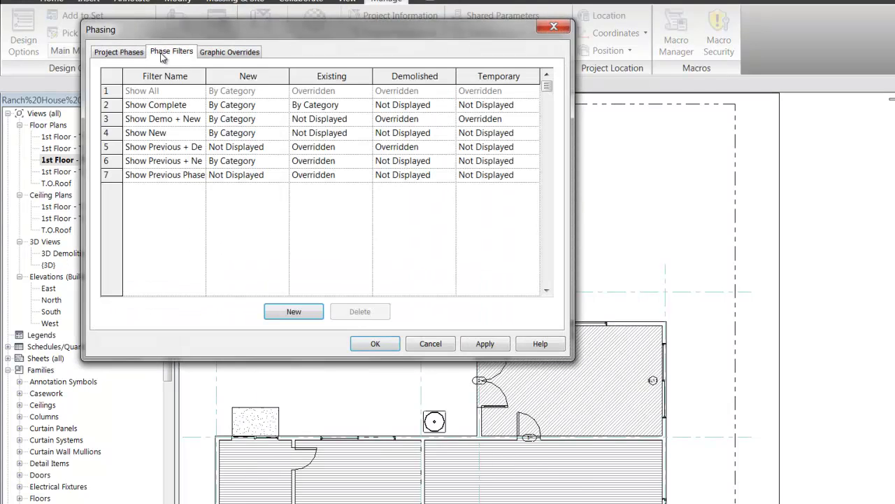
{"action": "left_click", "coordinate": [116, 56]}
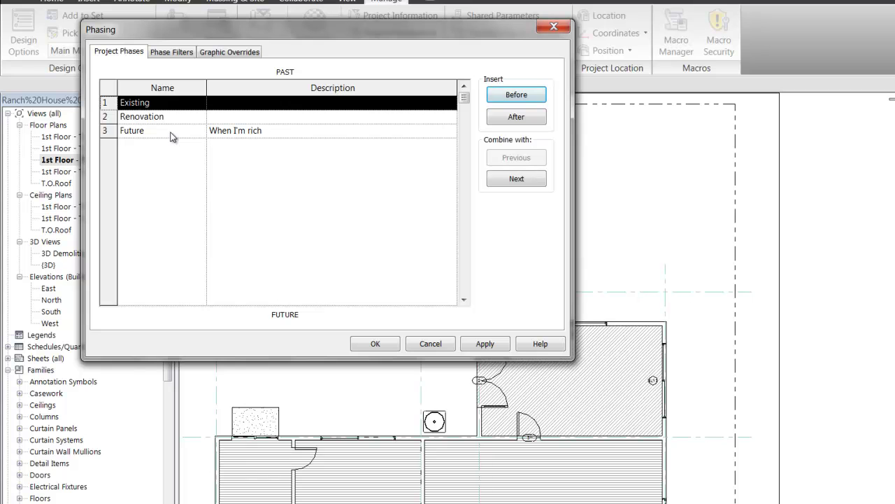
{"action": "left_click", "coordinate": [171, 136]}
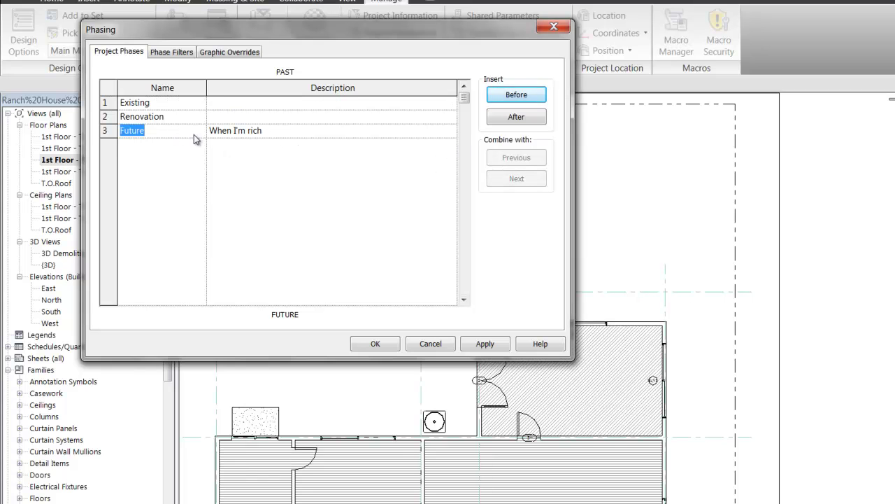
{"action": "left_click", "coordinate": [168, 117]}
{"action": "left_click", "coordinate": [148, 116]}
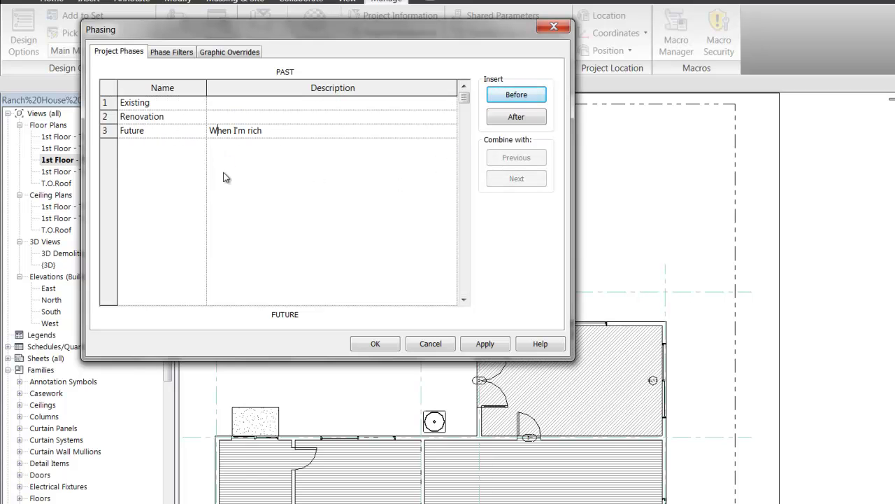
{"action": "left_click", "coordinate": [104, 130]}
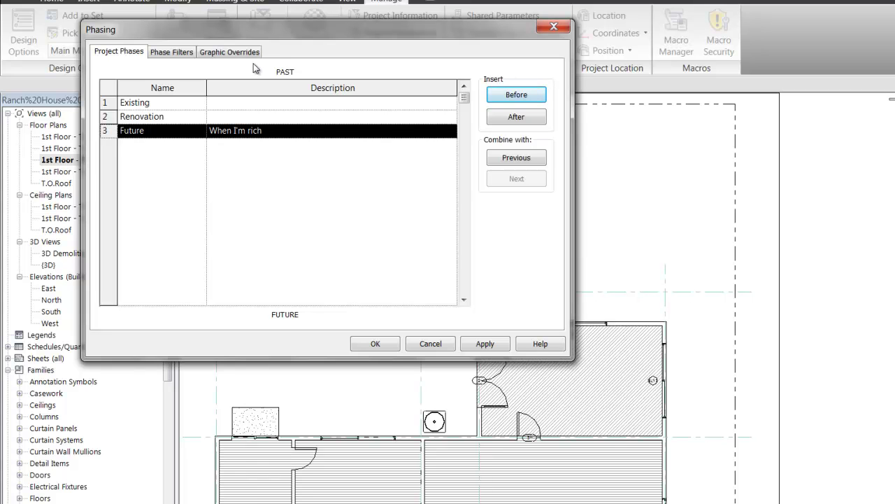
{"action": "left_click", "coordinate": [515, 158]}
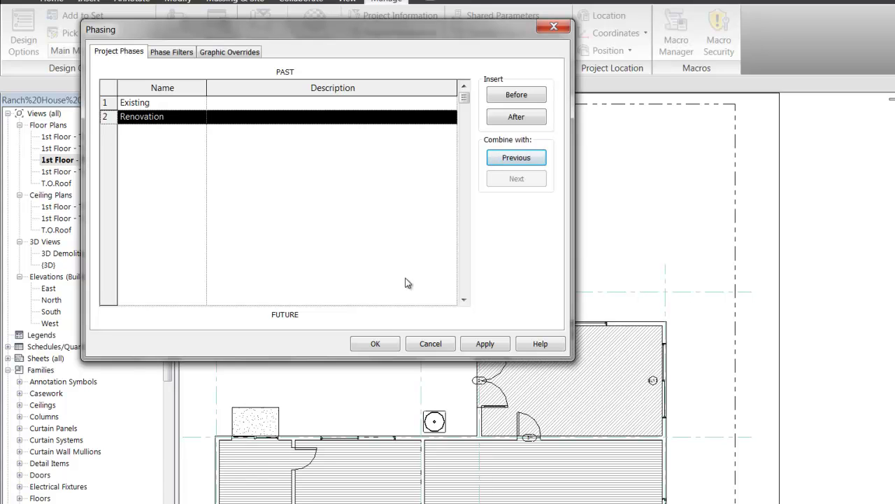
{"action": "left_click", "coordinate": [376, 345]}
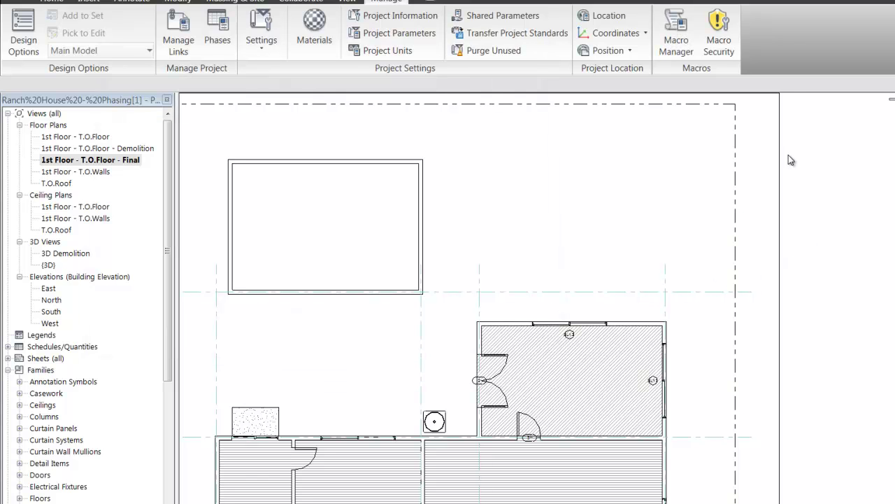
Step: Insert another project phase after Renovation and name it Future
{"action": "scroll", "coordinate": [824, 295], "scroll_direction": "down", "scroll_amount": 2}
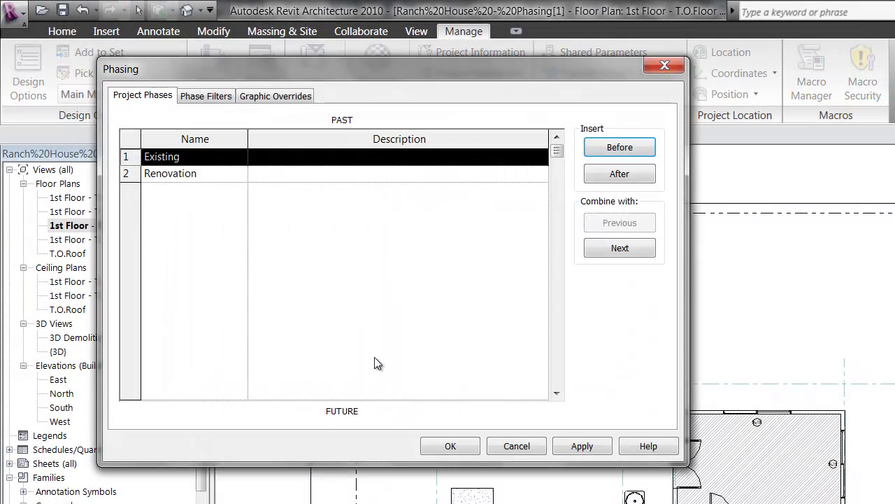
{"action": "left_click", "coordinate": [134, 175]}
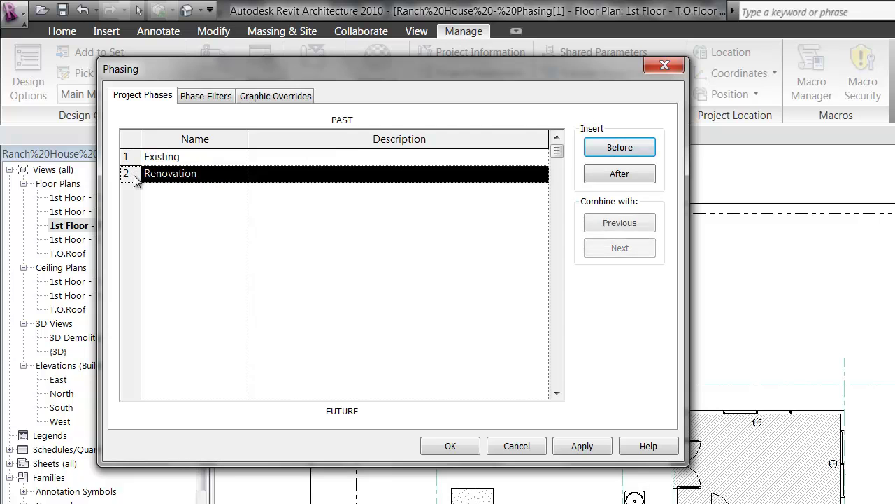
{"action": "left_click", "coordinate": [607, 172]}
{"action": "left_click", "coordinate": [163, 190]}
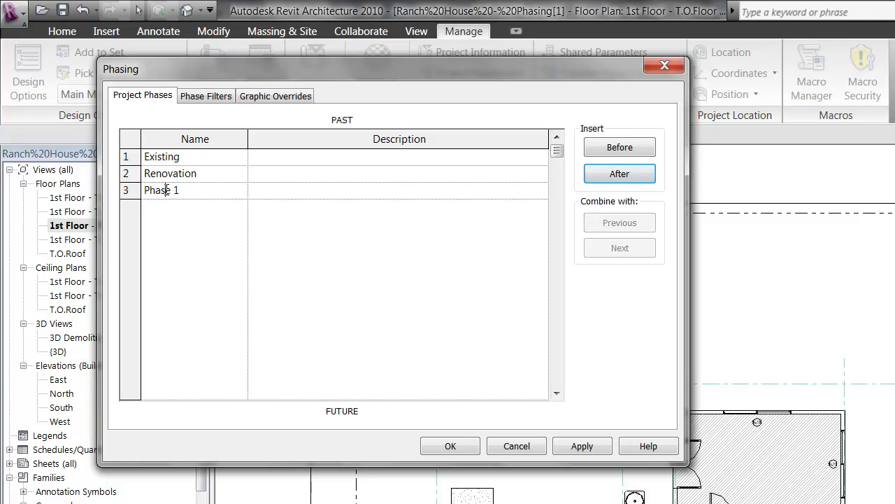
{"action": "left_click_drag", "start_coordinate": [183, 190], "coordinate": [100, 196]}
{"action": "type", "text": "Future"}
{"action": "key", "text": "Tab"}
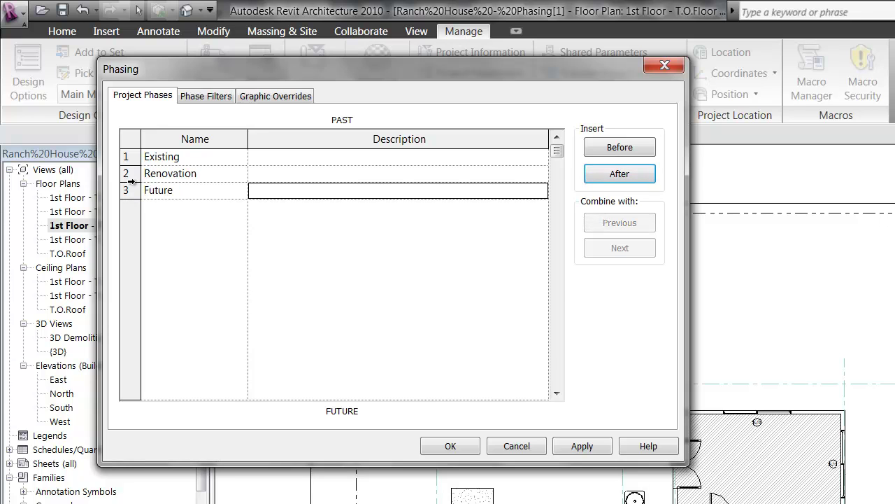
Step: Combine the re-added Future phase with Renovation and close the phasing settings
{"action": "left_click", "coordinate": [126, 190]}
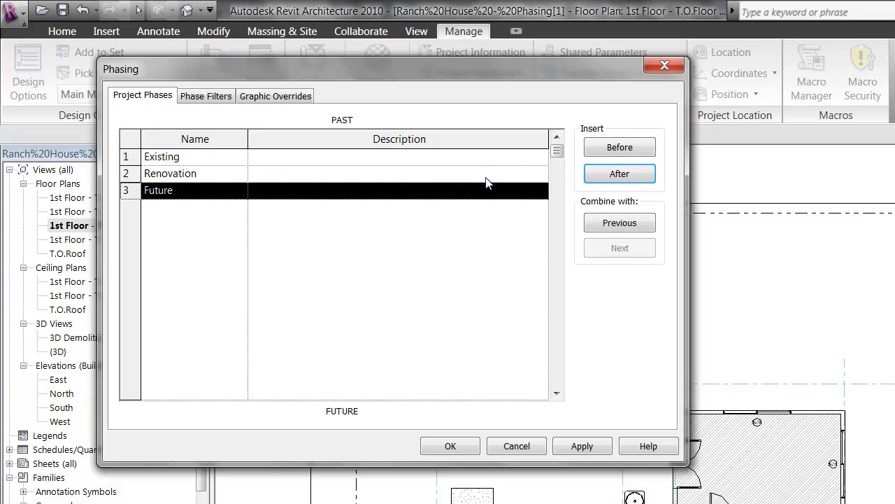
{"action": "left_click", "coordinate": [610, 223]}
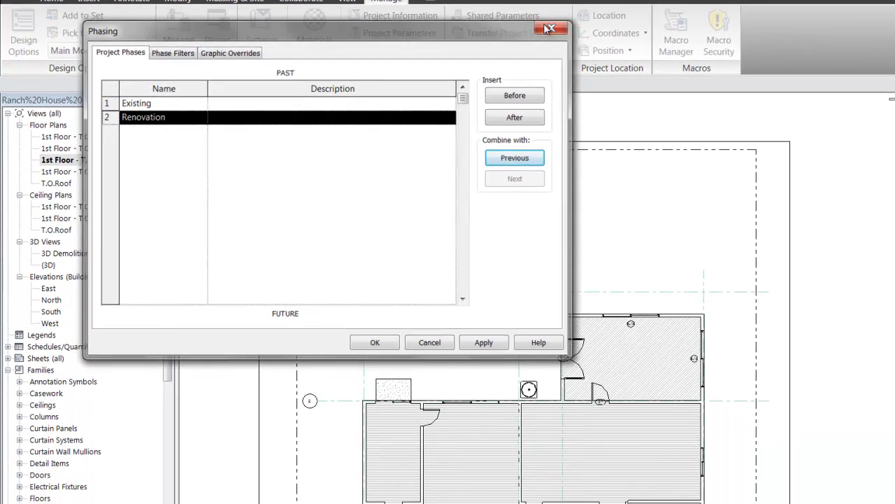
{"action": "left_click", "coordinate": [549, 28]}
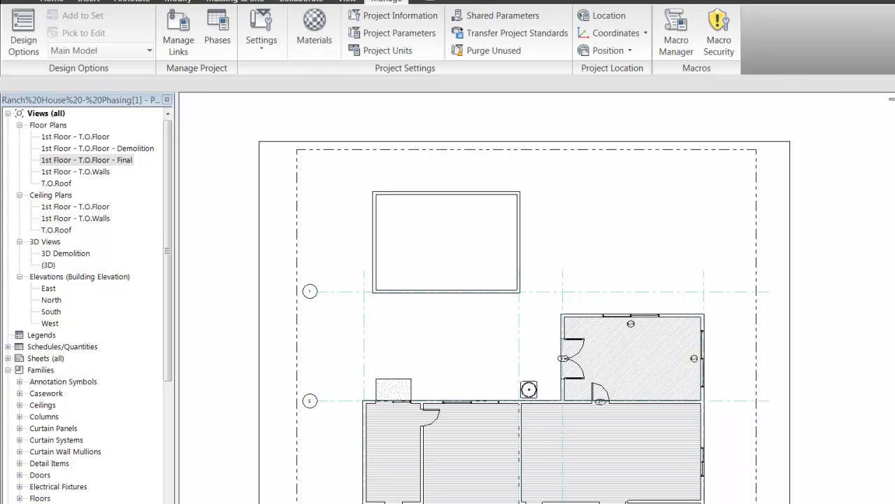
Step: Compare the 1st floor Demolition plan, the 3D Demolition view and the 1st Floor - T.O.Floor plan
{"action": "double_click", "coordinate": [97, 148]}
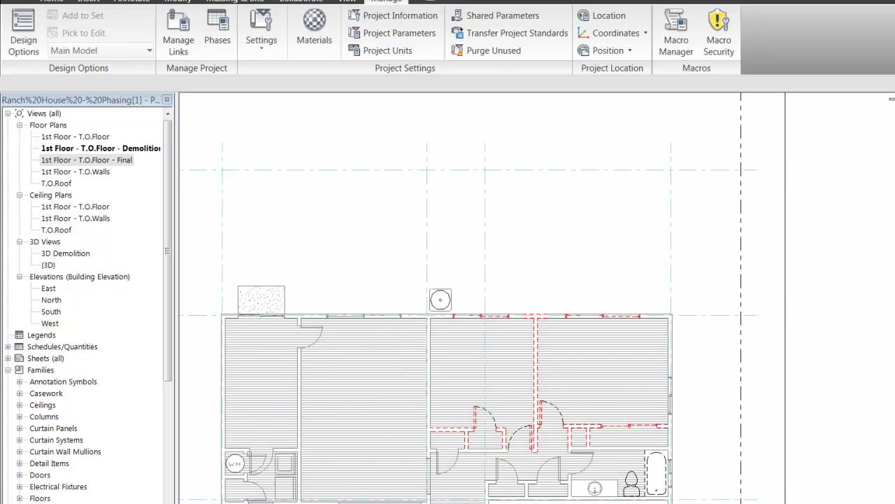
{"action": "double_click", "coordinate": [65, 253]}
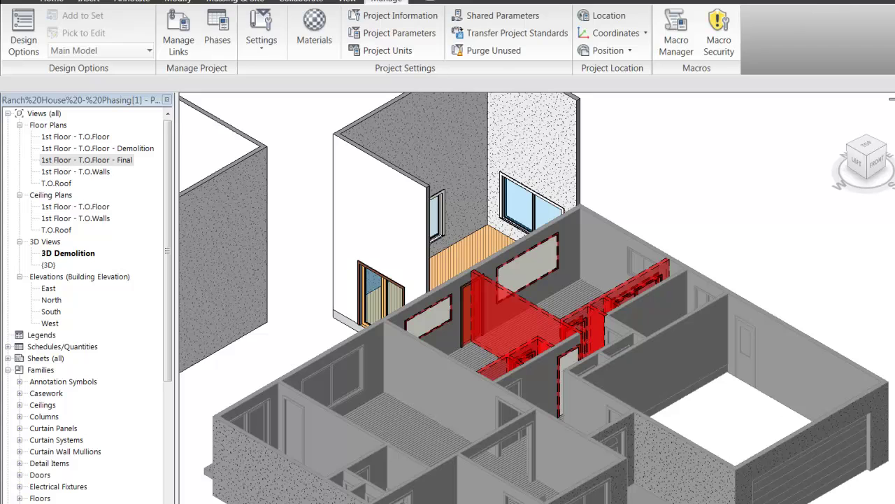
{"action": "key", "text": "ctrl+Tab"}
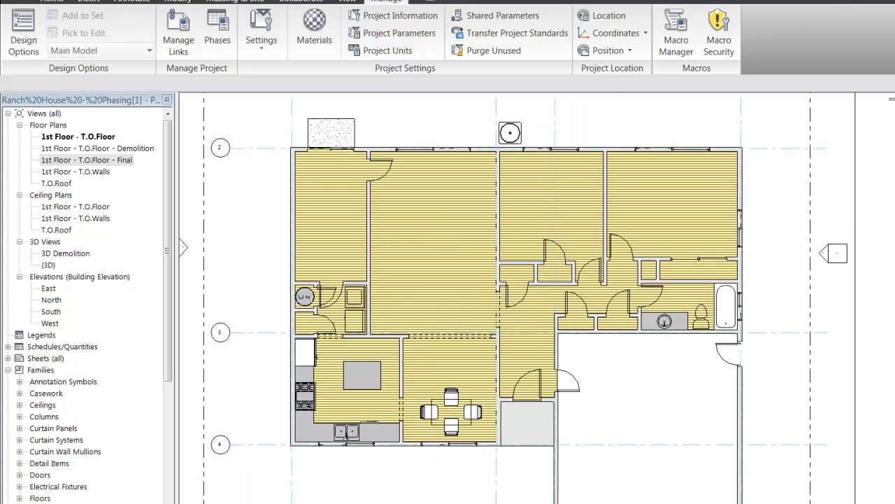